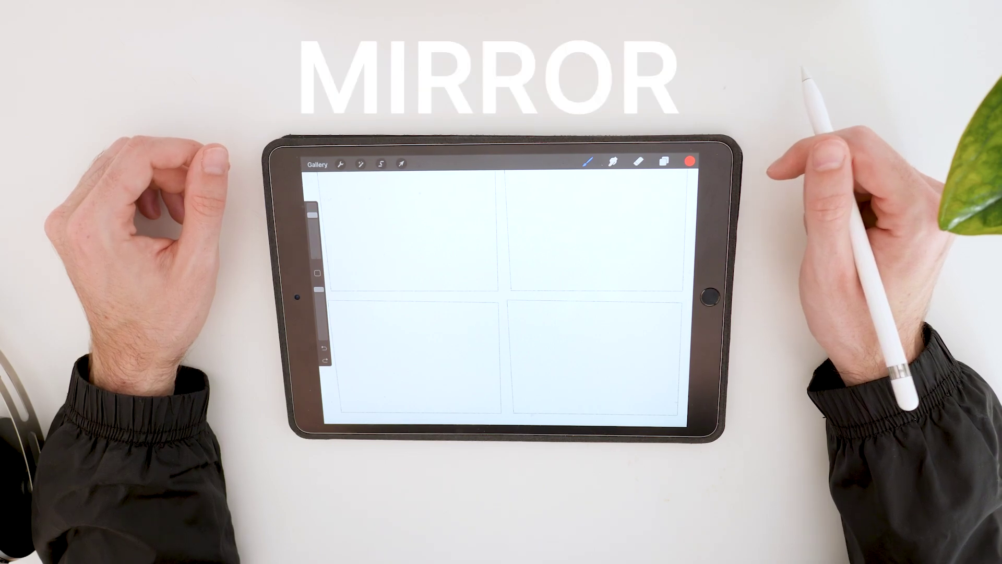
- Write a red handwritten list headed "Mirror" in the first frame: Reflection, Landscape, Silver, Vampires, Upside down and 70's
click(663, 161)
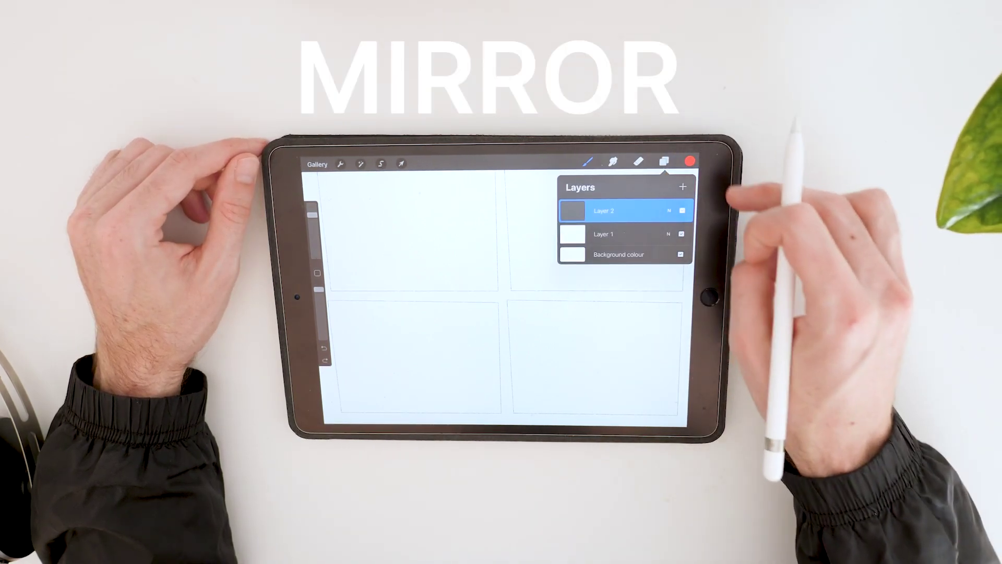
click(503, 261)
scroll(470, 276, up, 5)
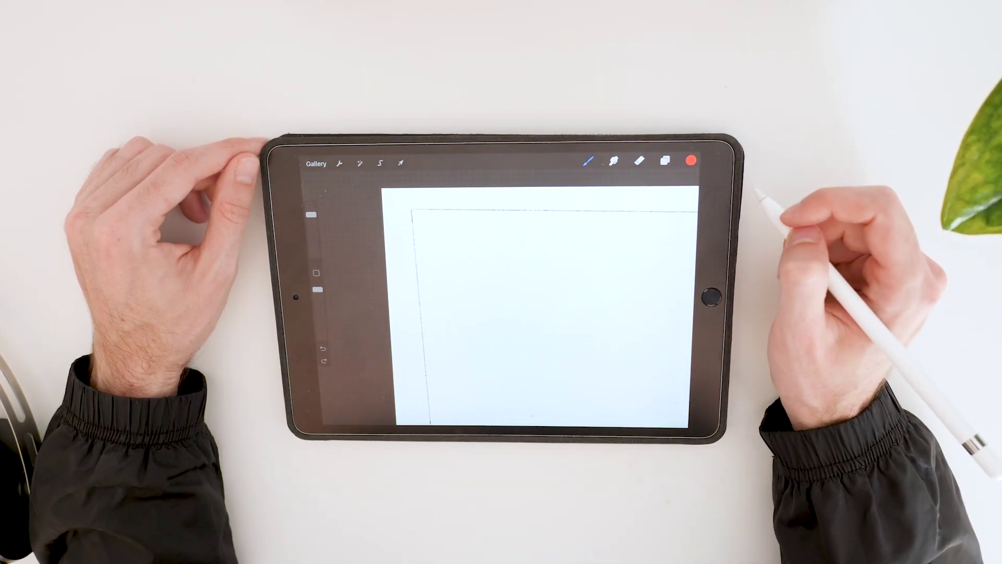
drag(368, 225, 369, 238)
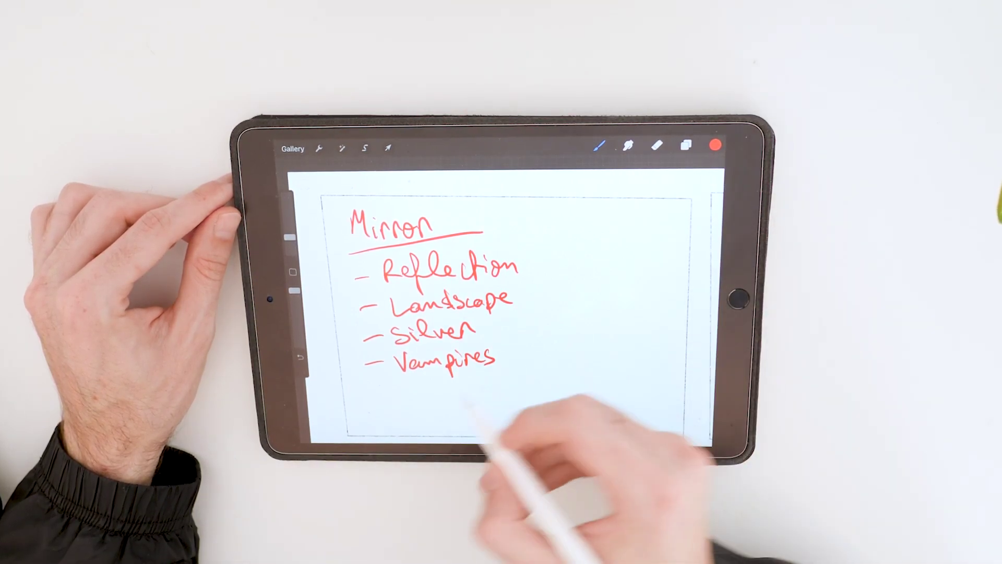
drag(374, 394, 389, 393)
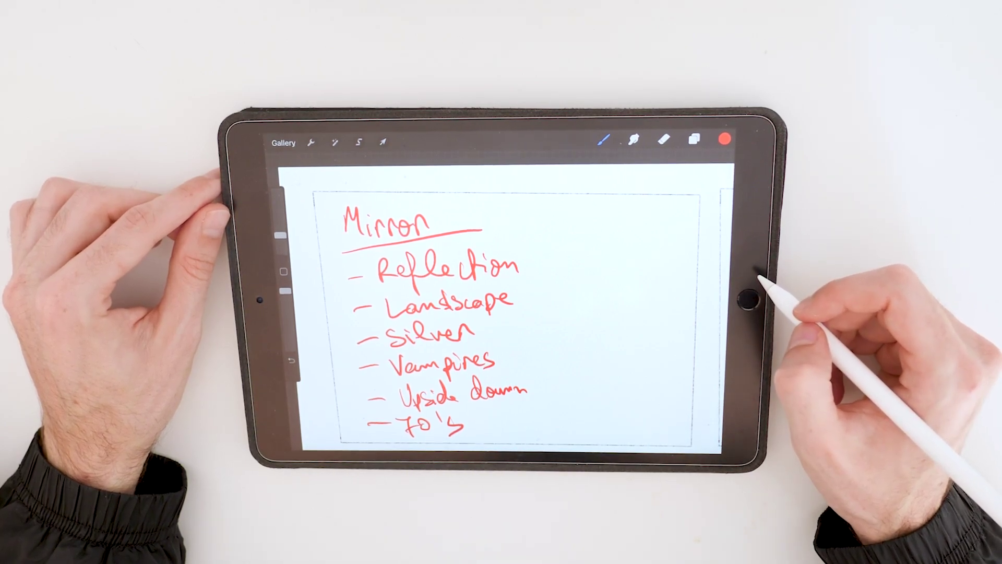
- Tick Mirror, Reflection, Upside down and 70's in the list, and replace the struck-out Vampires with a ticked "Man"
mouse_move(449, 216)
mouse_down()
mouse_move(467, 228)
mouse_move(472, 192)
mouse_up()
mouse_move(537, 262)
mouse_down()
mouse_move(542, 271)
mouse_move(564, 234)
mouse_up()
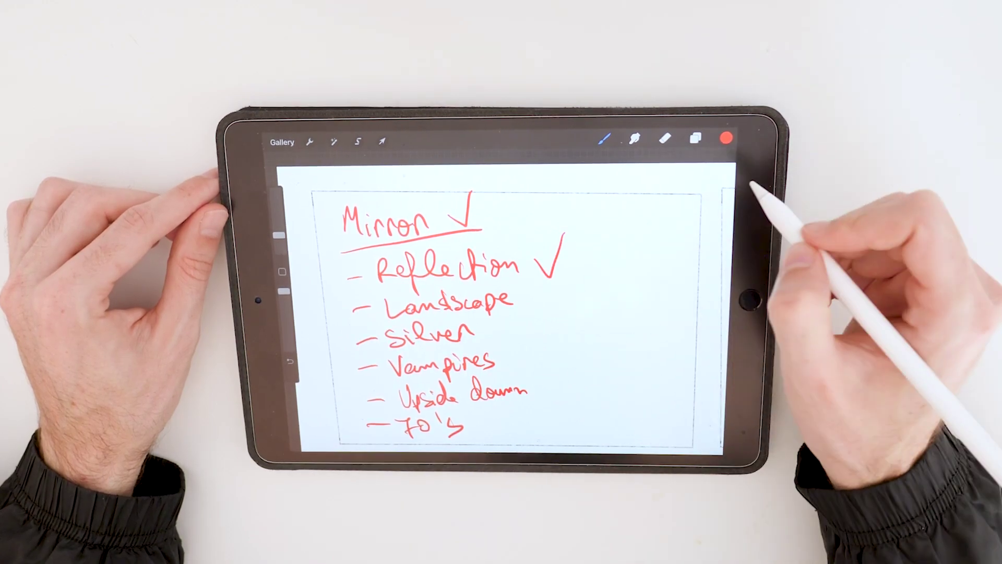
drag(389, 375, 527, 353)
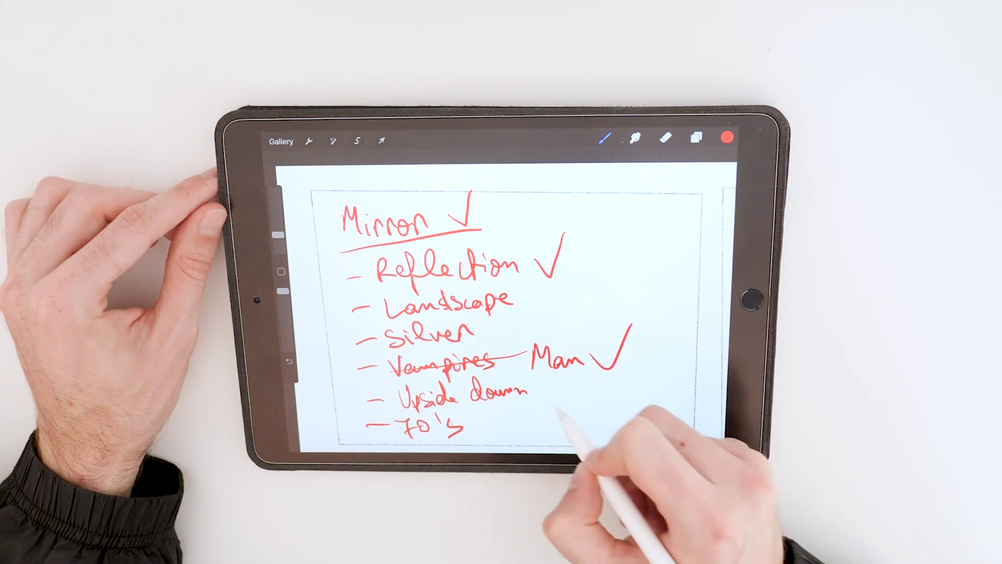
drag(542, 392, 582, 360)
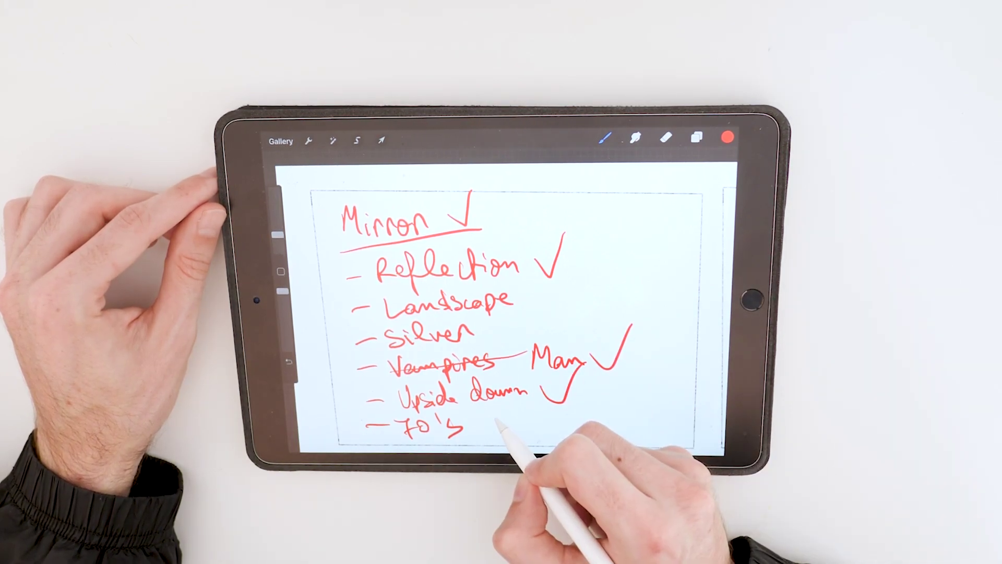
drag(492, 413, 513, 401)
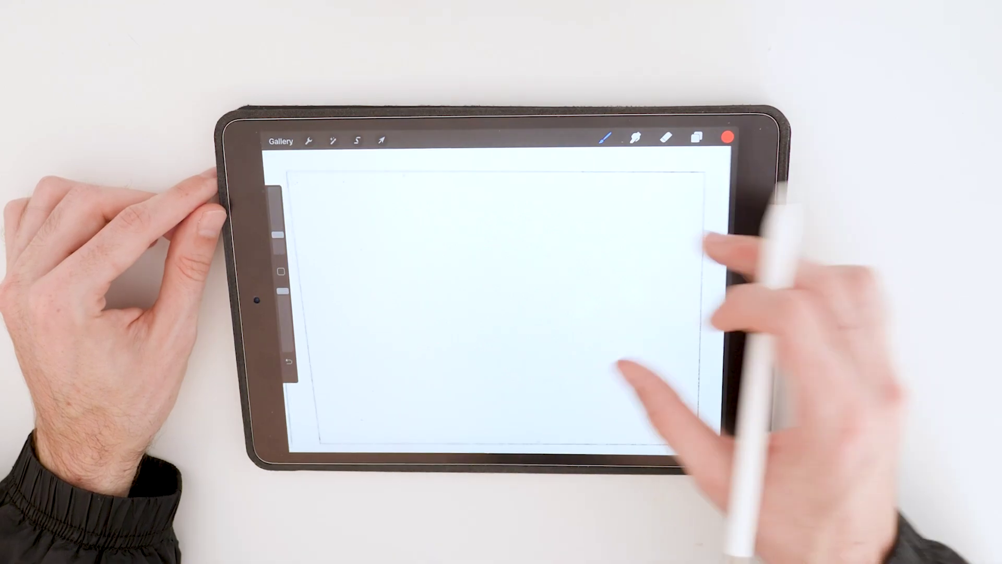
- Rough in a head oval, a vertical back line and a tall mirror arch in the empty frame with the 6B Pencil
click(605, 137)
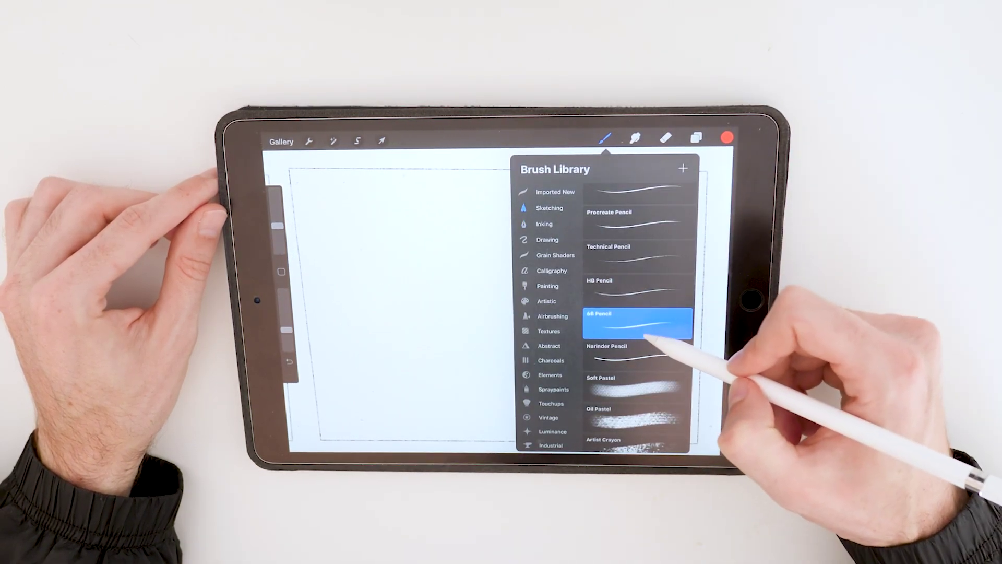
mouse_move(418, 218)
mouse_down()
mouse_move(445, 245)
mouse_move(415, 217)
mouse_move(419, 273)
mouse_move(437, 269)
mouse_move(404, 235)
mouse_up()
drag(410, 280, 420, 426)
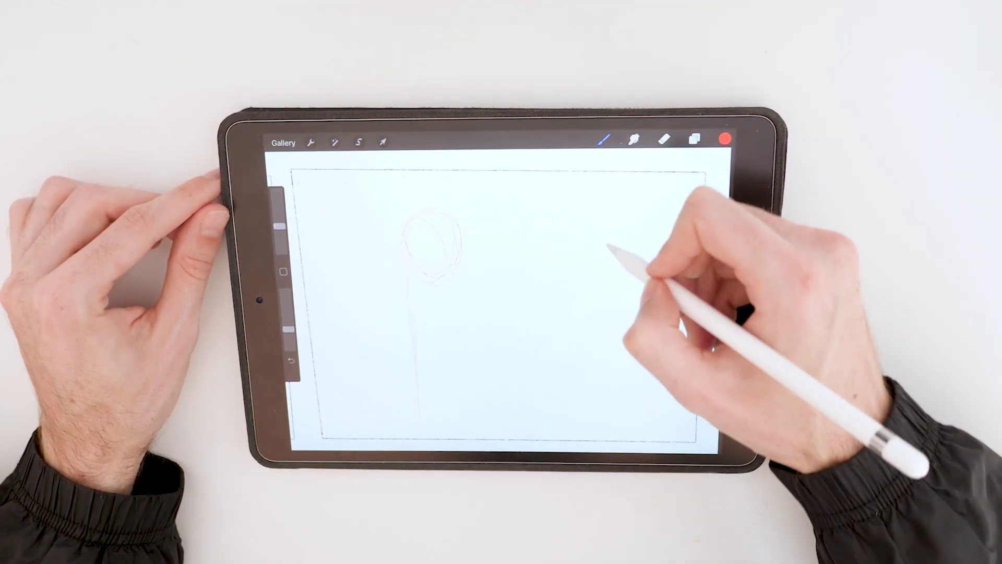
drag(567, 235, 648, 287)
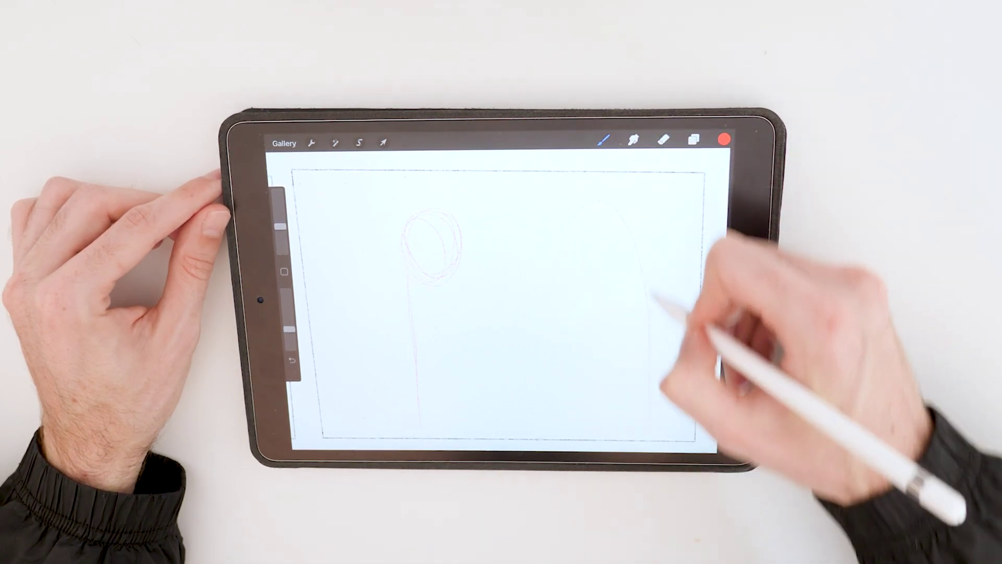
- Sketch the man's side profile over the guides, with swept hair, face, straight back, pointed collar and curved arm
mouse_move(412, 236)
mouse_down()
mouse_move(448, 212)
mouse_move(444, 186)
mouse_move(407, 202)
mouse_move(399, 237)
mouse_move(412, 306)
mouse_up()
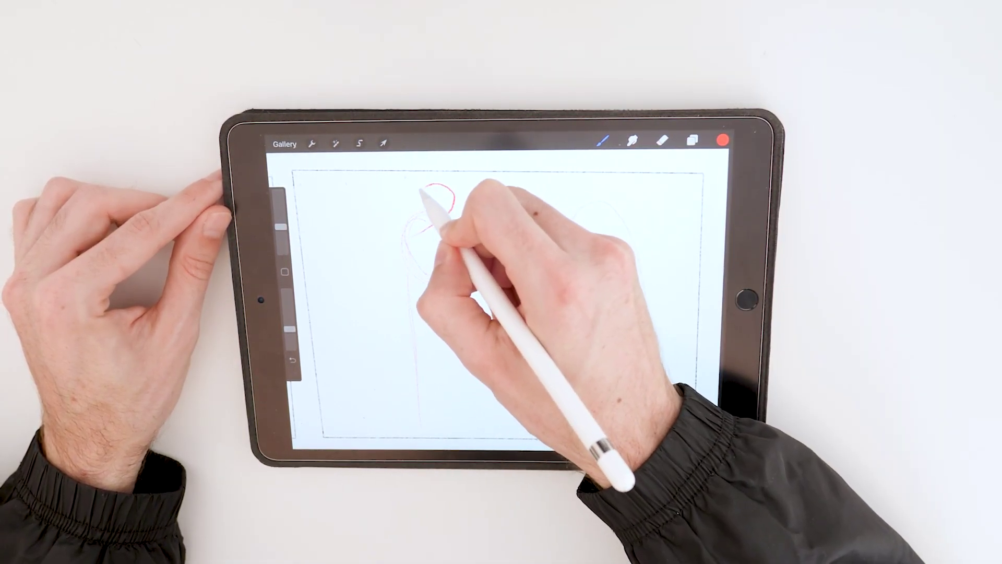
drag(412, 376, 420, 433)
drag(412, 297, 480, 289)
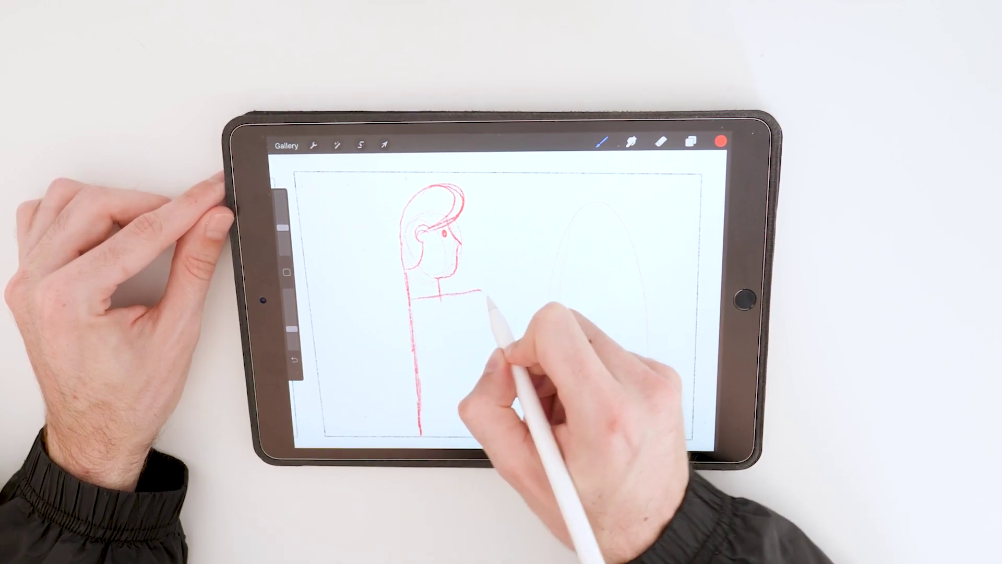
drag(461, 330, 503, 428)
drag(460, 319, 532, 429)
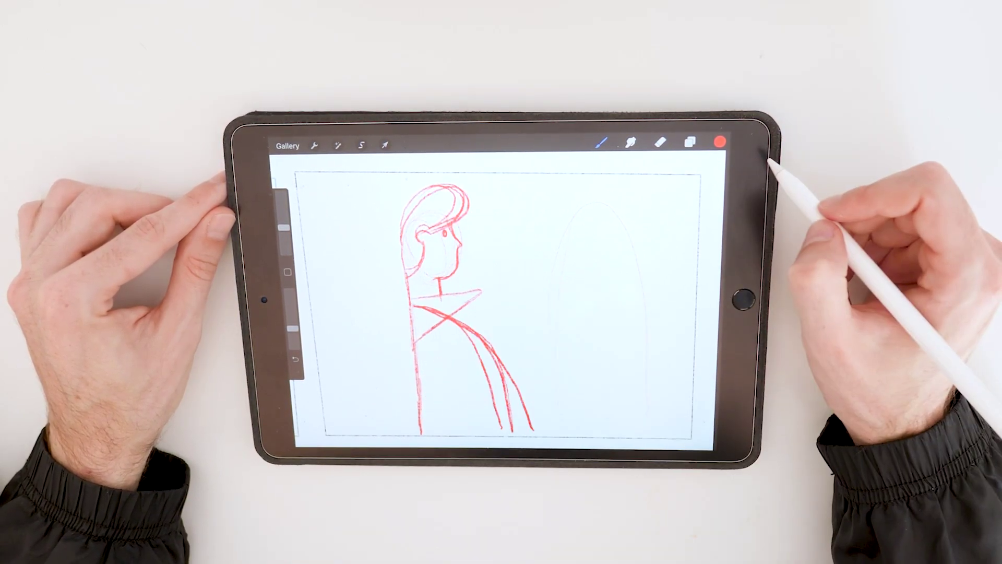
- Erase the doubled and stray lines around the man's hair, face and arm
click(660, 141)
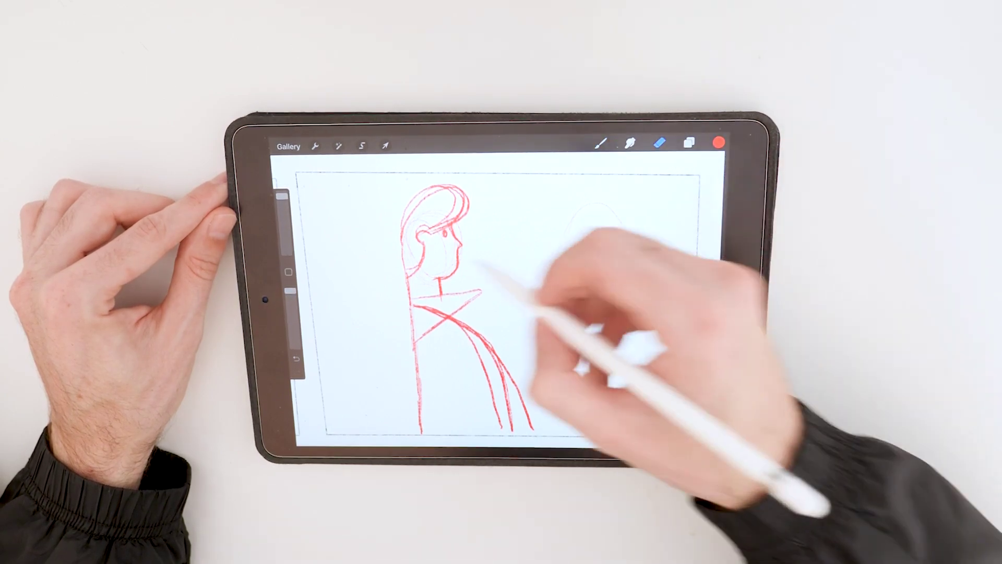
mouse_move(402, 231)
mouse_down()
mouse_move(423, 194)
mouse_move(469, 189)
mouse_up()
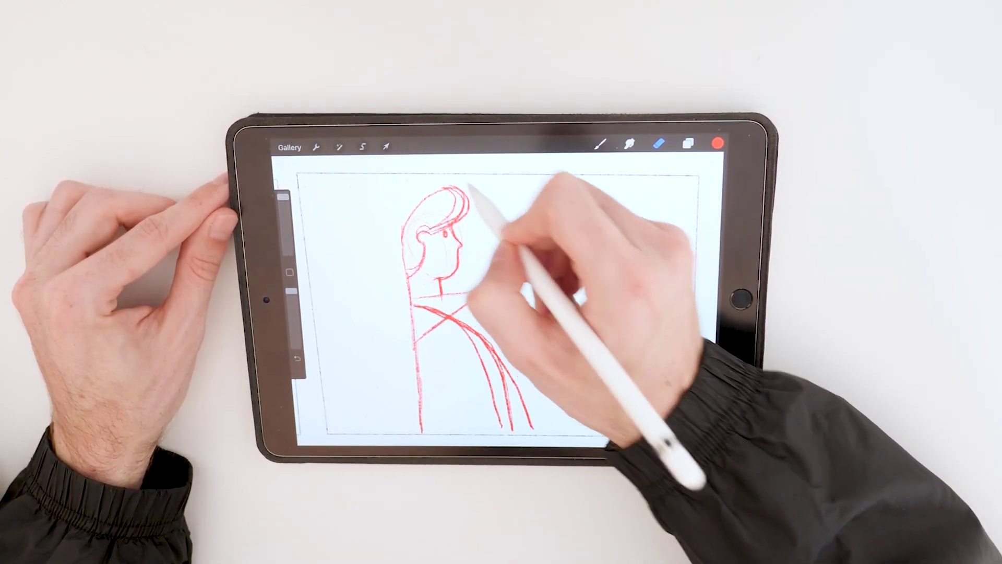
mouse_move(444, 225)
mouse_down()
mouse_move(466, 214)
mouse_move(451, 191)
mouse_move(463, 209)
mouse_move(435, 230)
mouse_up()
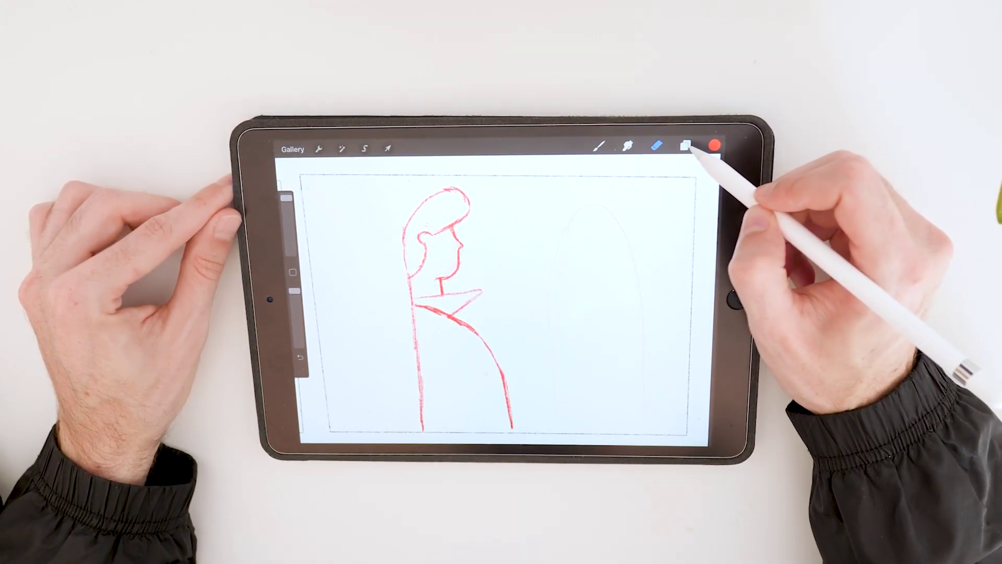
- Fade the rough sketch layer to 44% opacity, add a new layer above it and choose the 6B Pencil for tracing
click(686, 147)
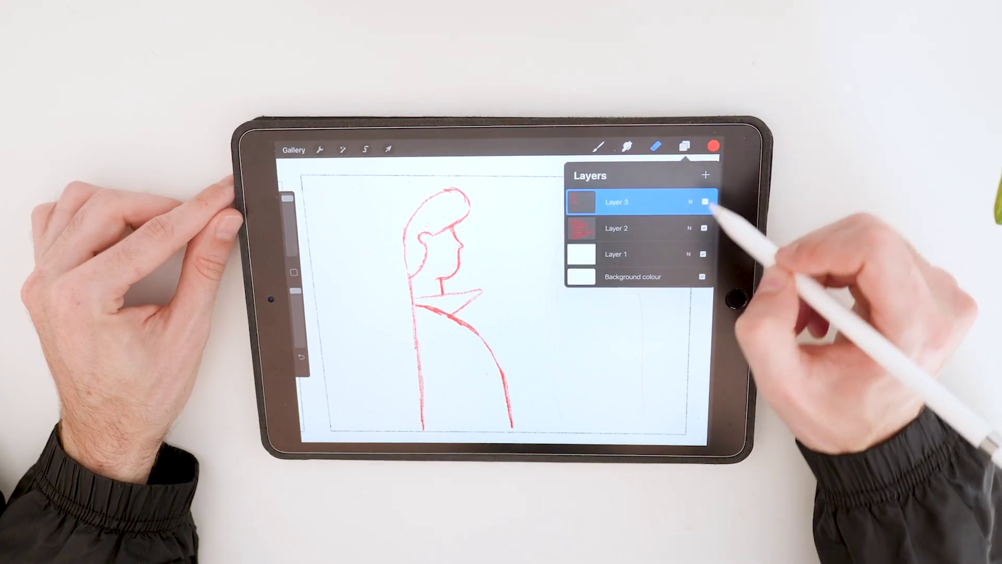
click(706, 177)
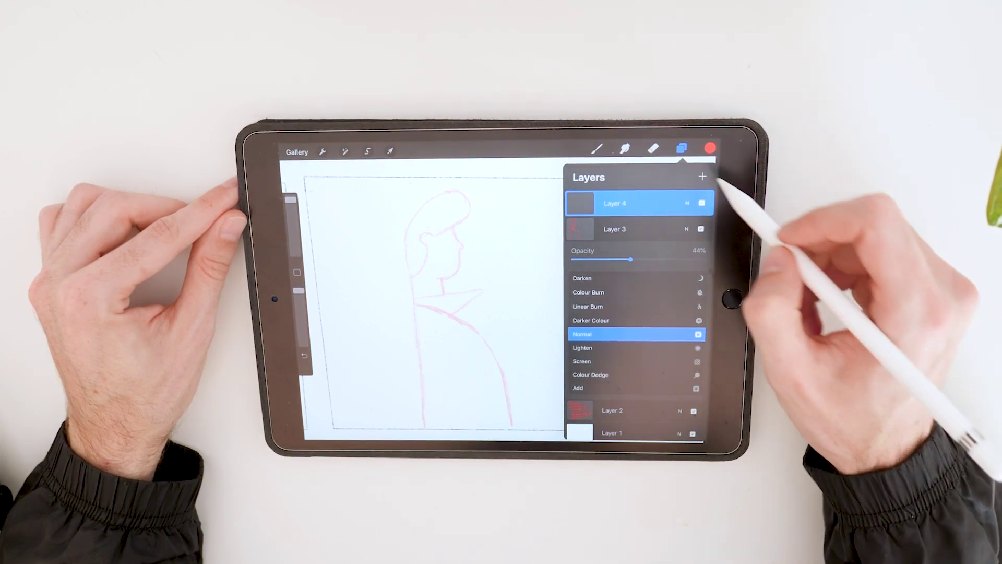
click(649, 203)
click(596, 149)
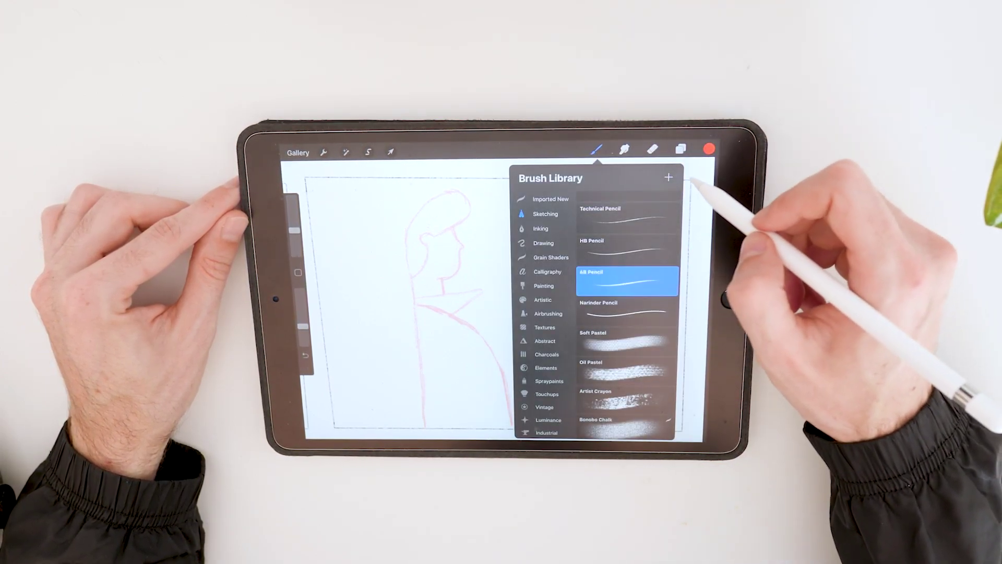
click(682, 148)
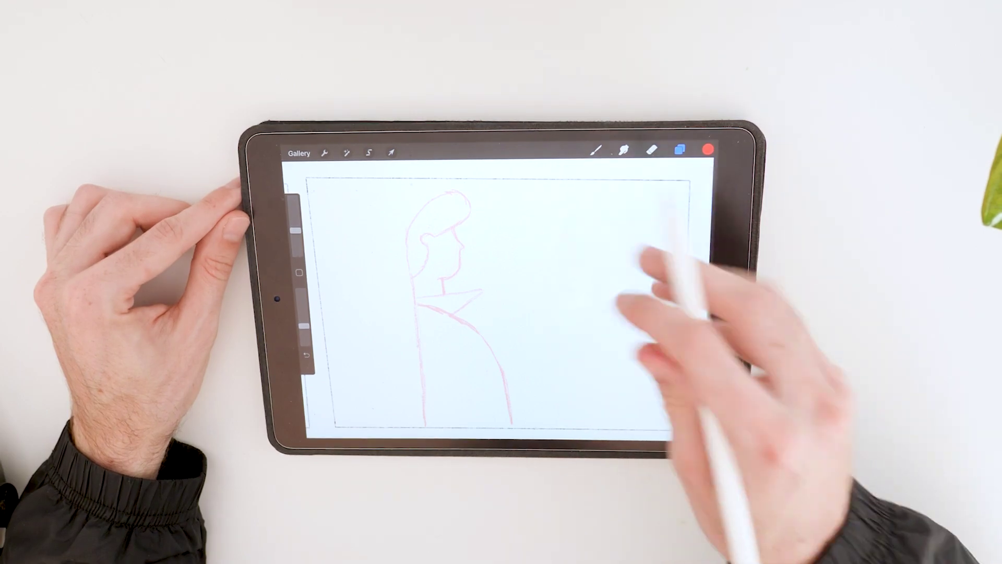
- Trace the man's profile cleanly on the new layer and draw a tall, double-outlined arched mirror facing him
mouse_move(483, 248)
mouse_down()
mouse_move(528, 191)
mouse_move(604, 166)
mouse_move(636, 222)
mouse_up()
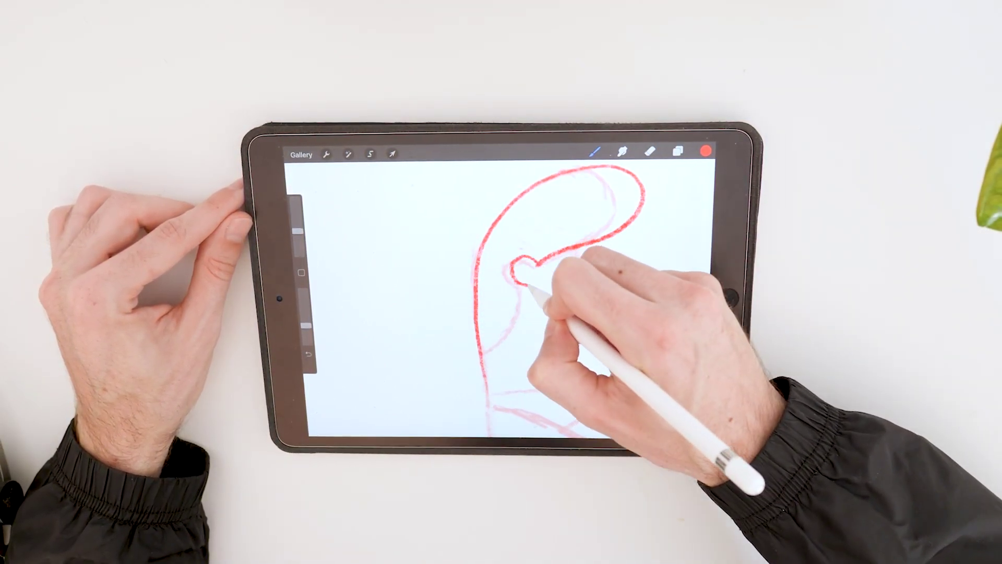
drag(528, 285, 481, 350)
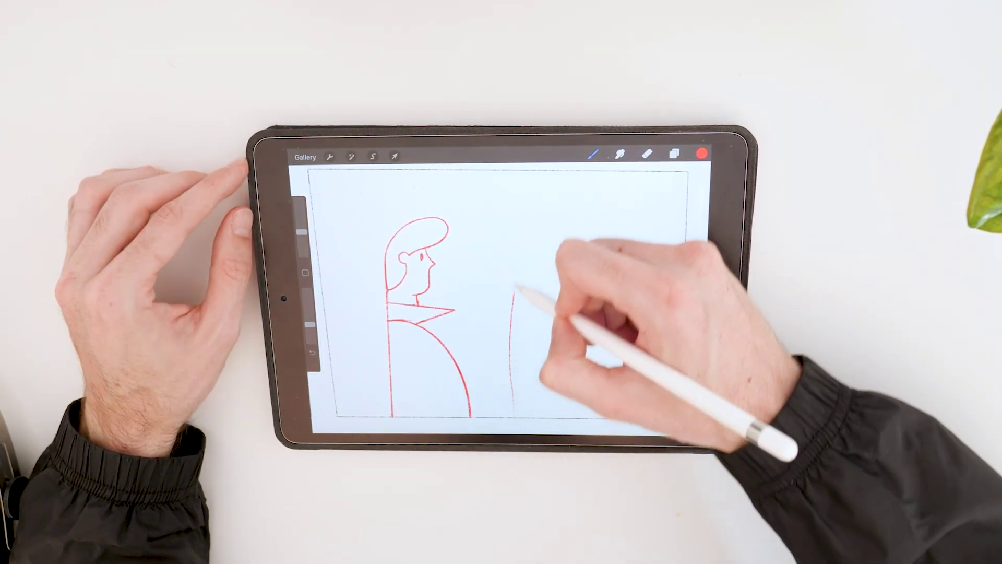
mouse_move(516, 286)
mouse_down()
mouse_move(556, 178)
mouse_move(587, 183)
mouse_move(616, 231)
mouse_move(618, 381)
mouse_up()
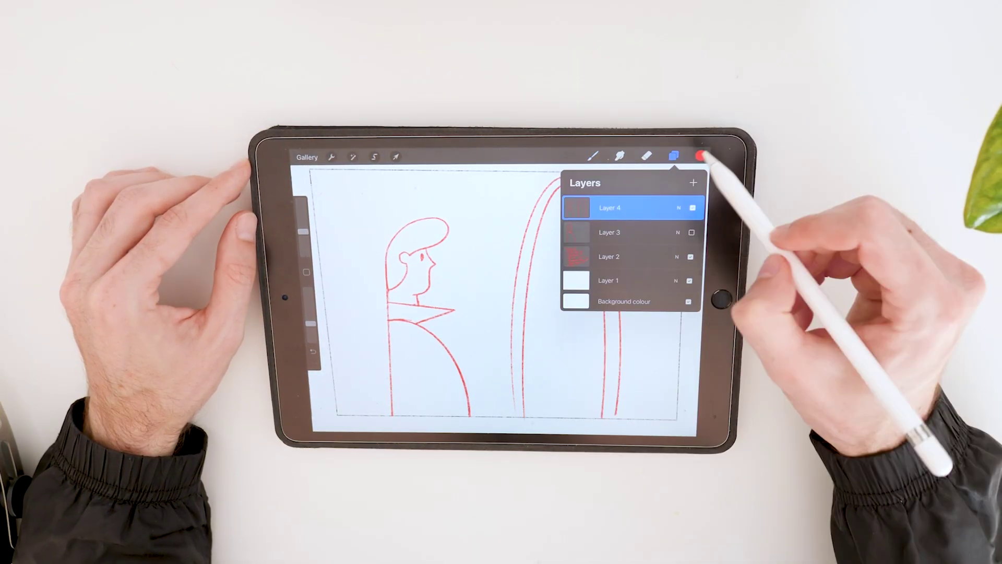
- Select and duplicate the man, rotate the copy upside down and place it inside the arched mirror
click(373, 157)
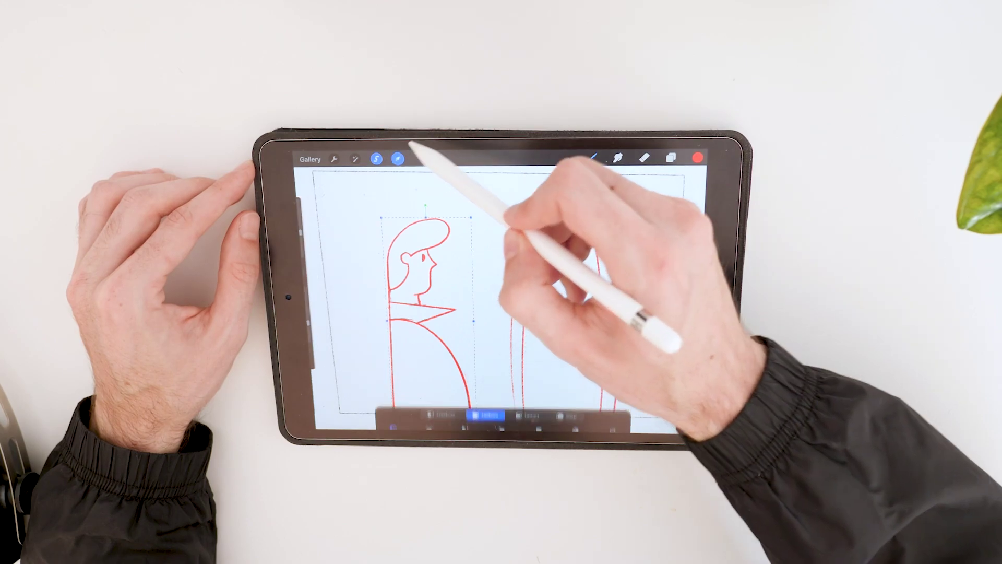
drag(493, 271, 577, 275)
mouse_move(567, 206)
mouse_down()
mouse_move(593, 217)
mouse_move(573, 391)
mouse_up()
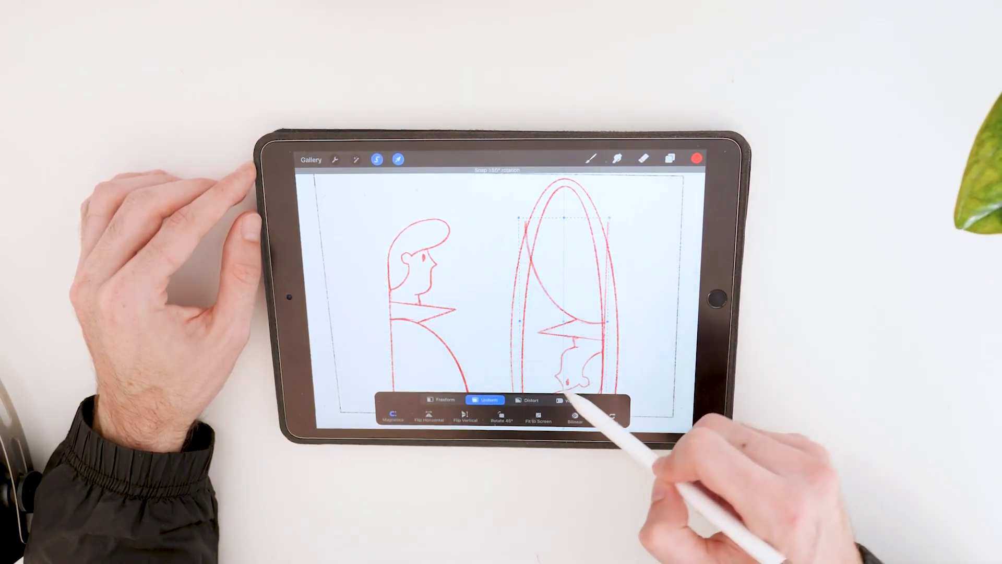
click(590, 158)
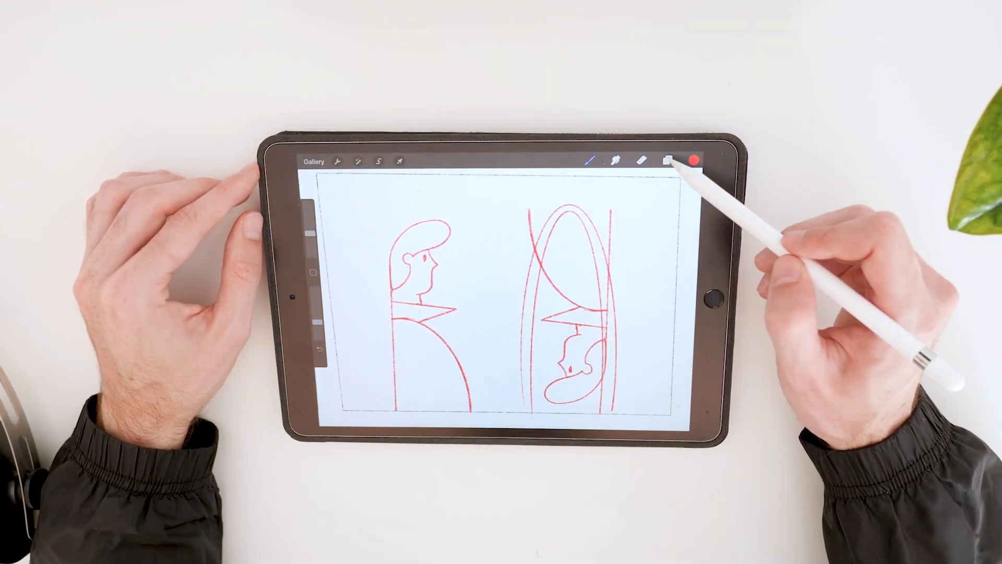
- Erase the parts of the upside-down figure that extend beyond the mirror's inner outline
click(668, 160)
click(641, 161)
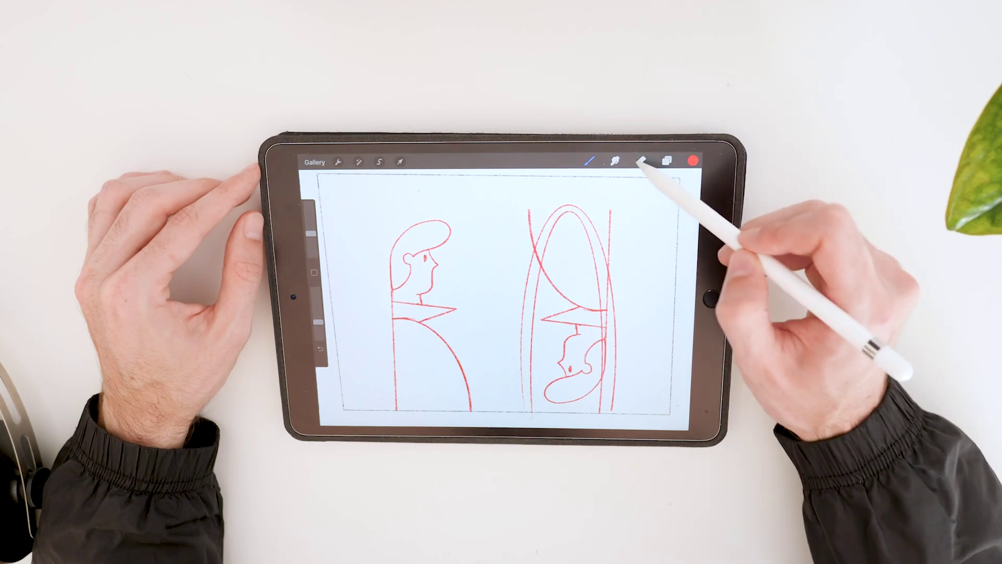
drag(541, 265, 535, 249)
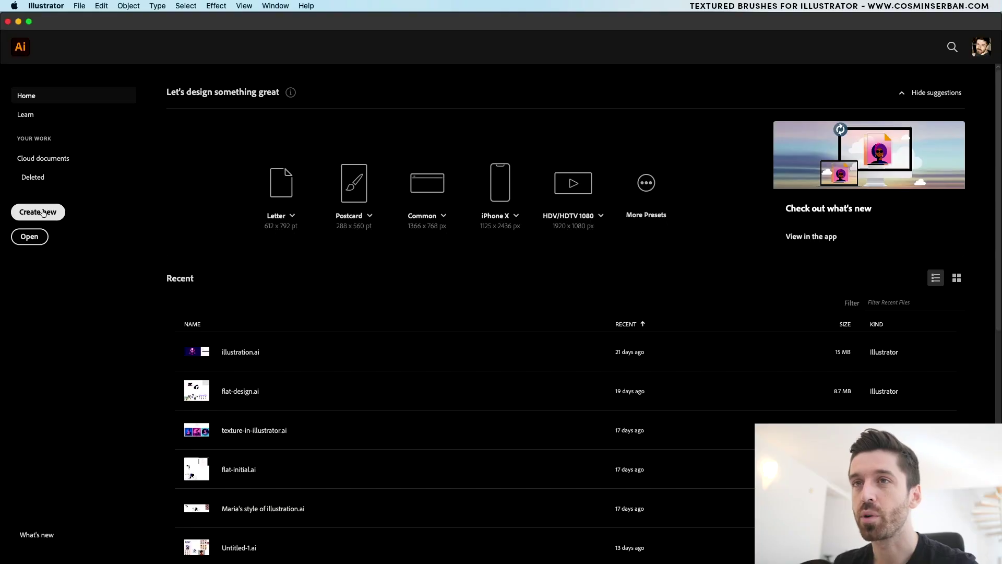
- Switch to Illustrator and create a 1600 x 1200 px RGB document named Mirror
click(43, 213)
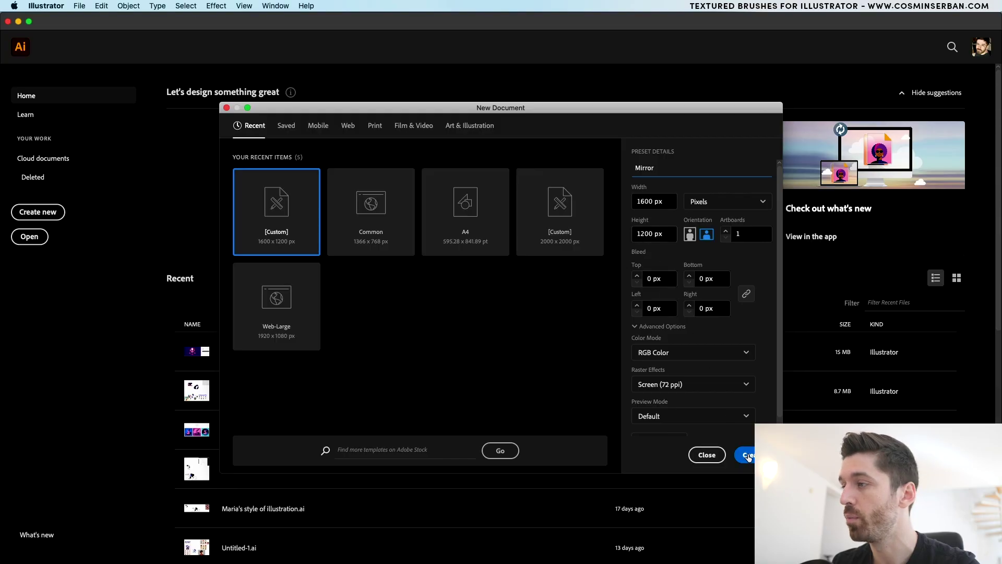
click(748, 455)
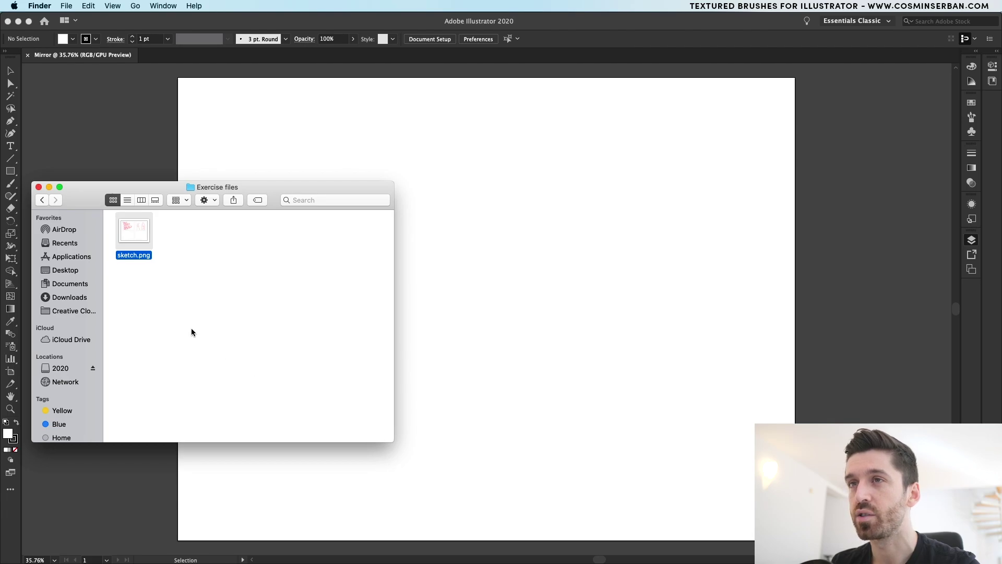
- Place sketch.png in the document, then enlarge and move it until the frame with the man and mirror covers the artboard
drag(137, 229, 596, 249)
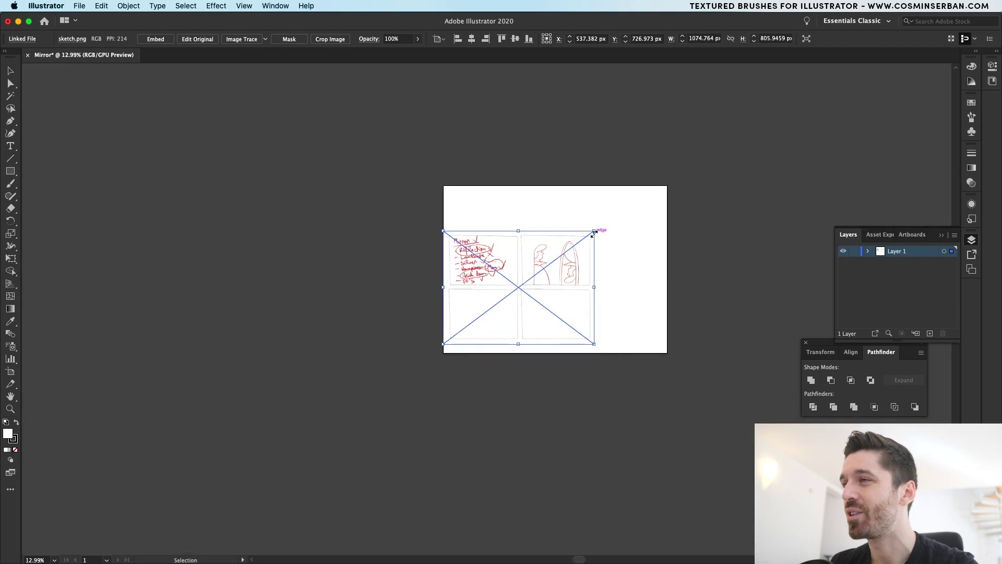
mouse_move(594, 231)
mouse_down()
mouse_move(663, 162)
mouse_move(665, 179)
mouse_move(576, 269)
mouse_up()
drag(638, 208, 704, 157)
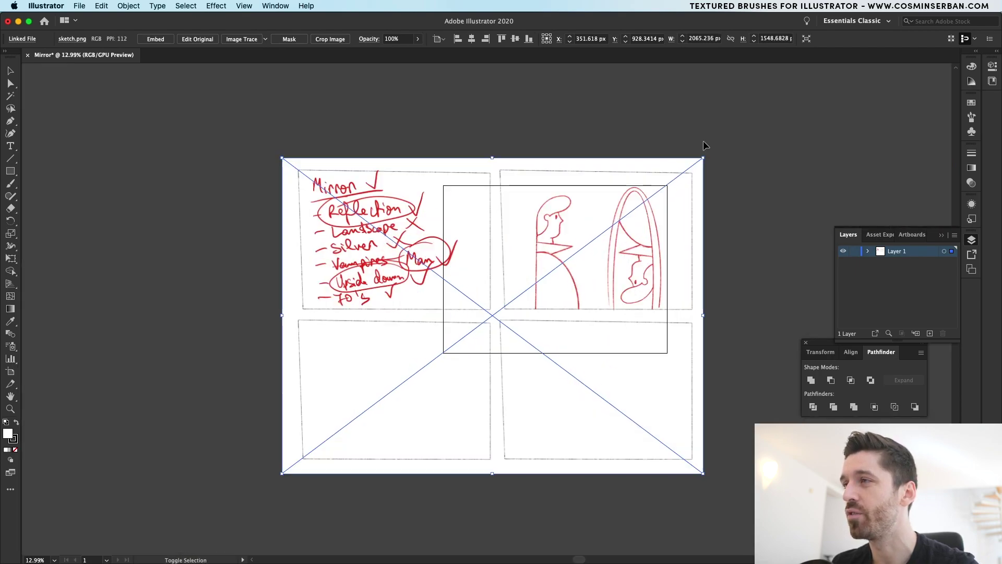
drag(622, 230, 585, 253)
drag(667, 181, 686, 165)
- Set the placed sketch's opacity to 20%
click(972, 183)
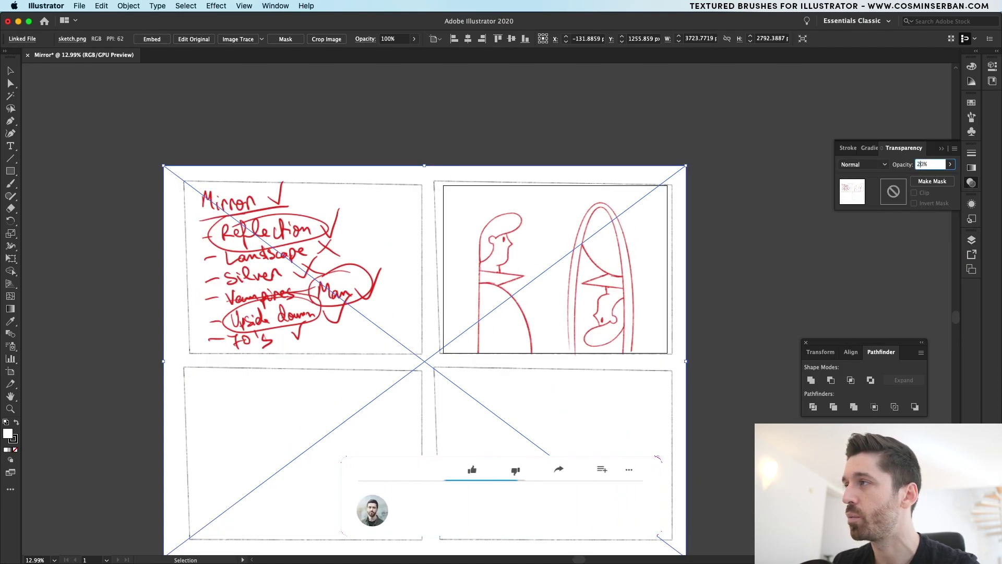
text(20)
key(Return)
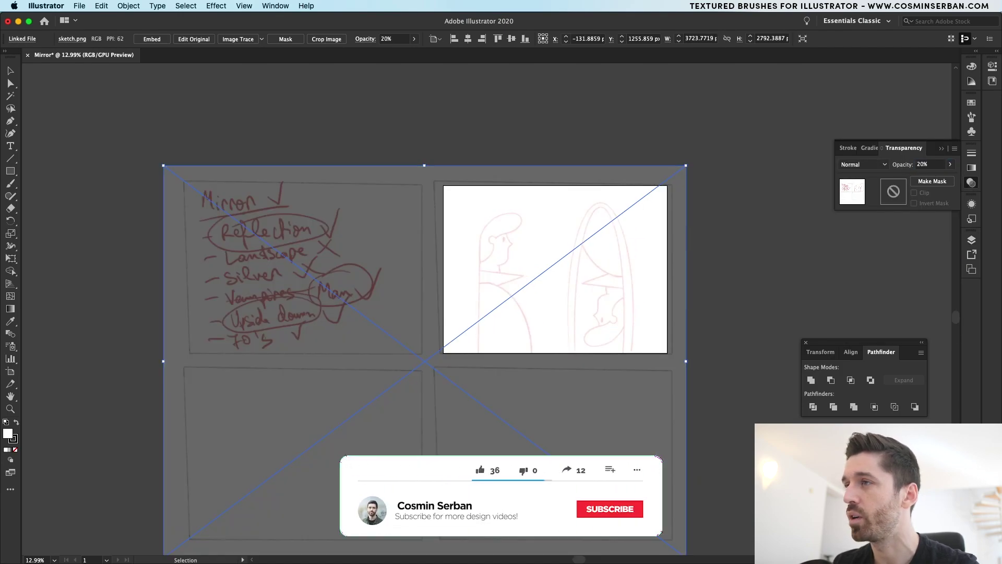
- Lock the placed sketch within Layer 1
click(972, 239)
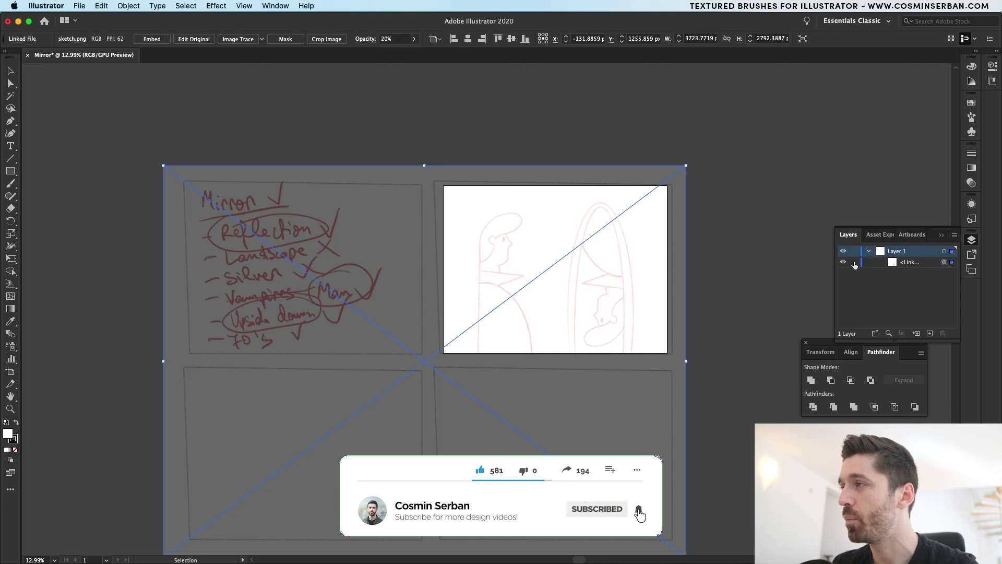
click(854, 262)
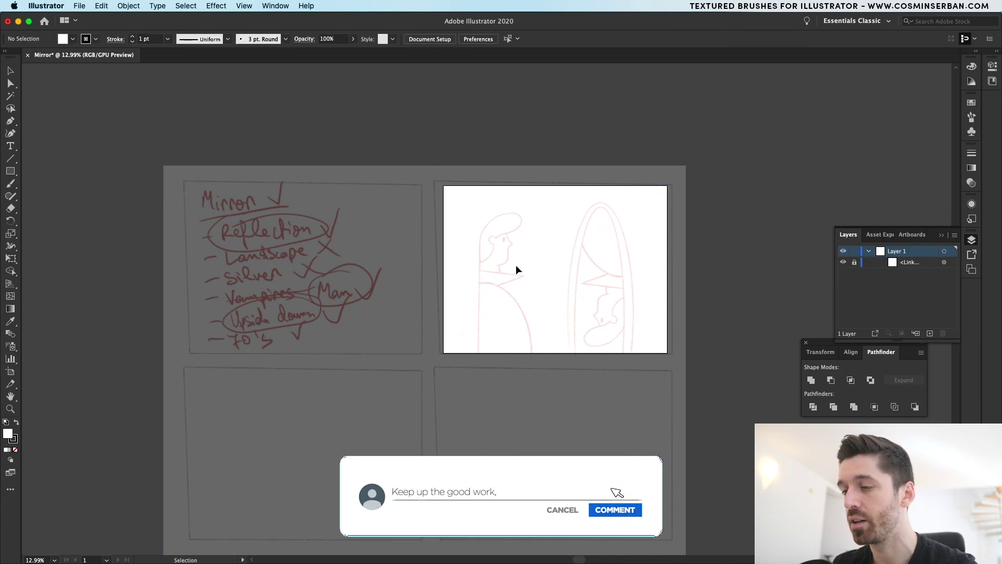
- Set the fill to none and trace the man's straight back, hair, ear and nape with the Pen tool, ending on the back line
scroll(516, 265, up, 5)
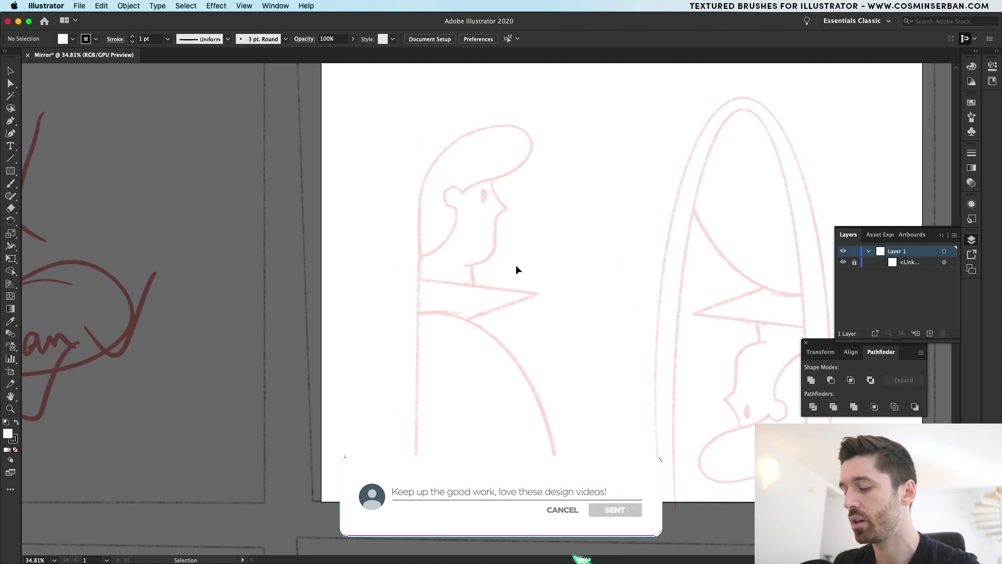
key(p)
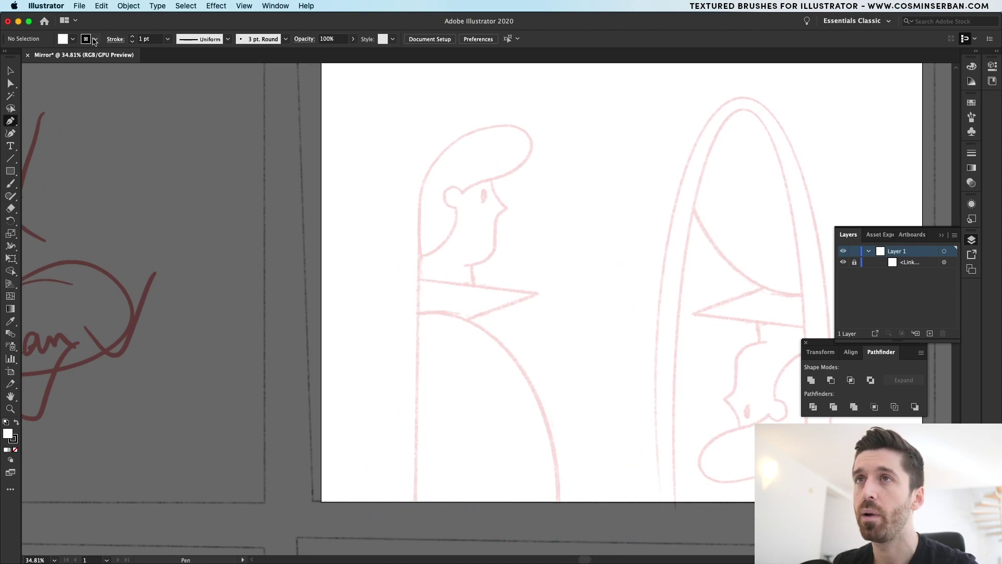
click(71, 41)
click(407, 25)
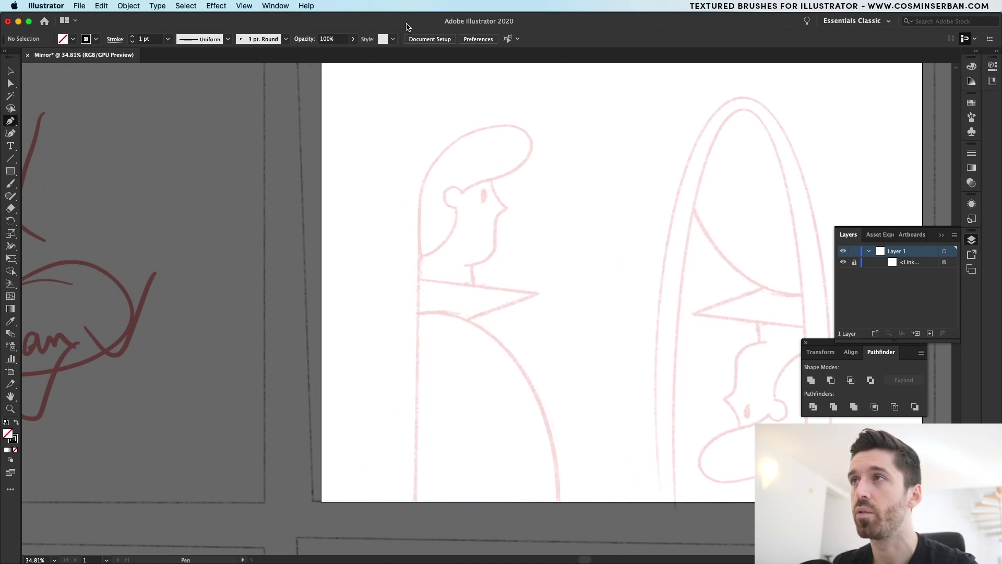
click(416, 502)
drag(416, 276, 416, 185)
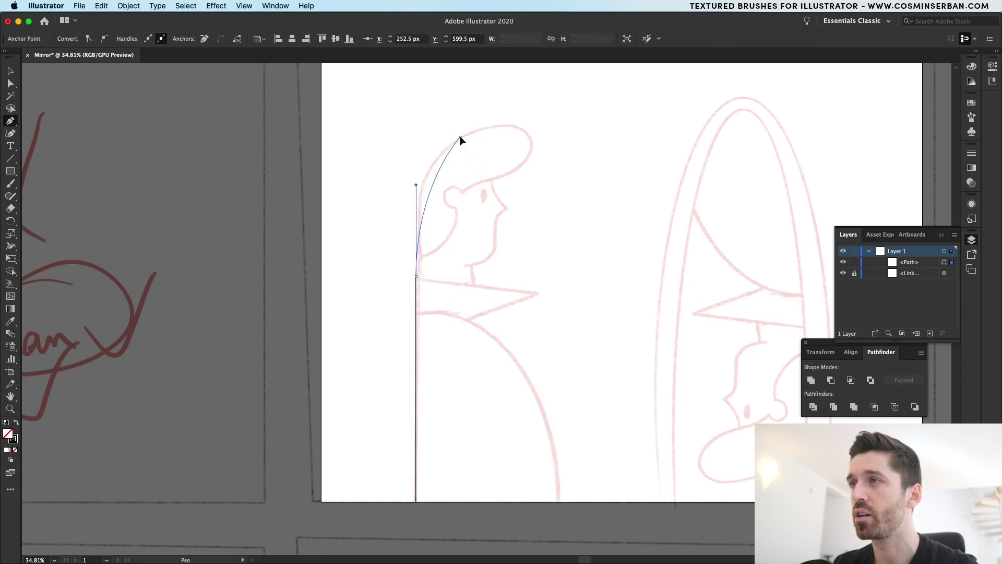
drag(460, 136, 539, 148)
drag(445, 240, 428, 261)
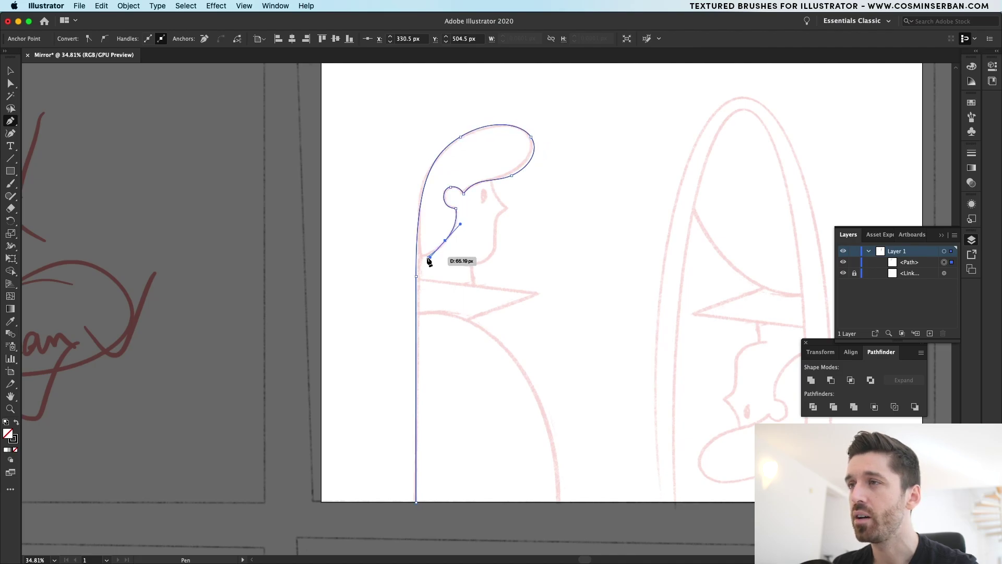
scroll(428, 257, up, 10)
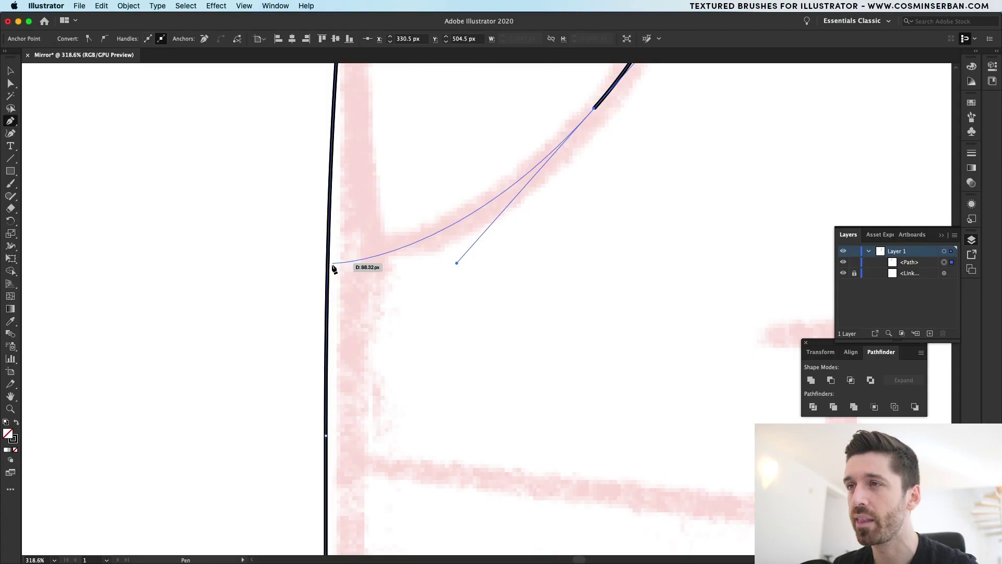
click(331, 264)
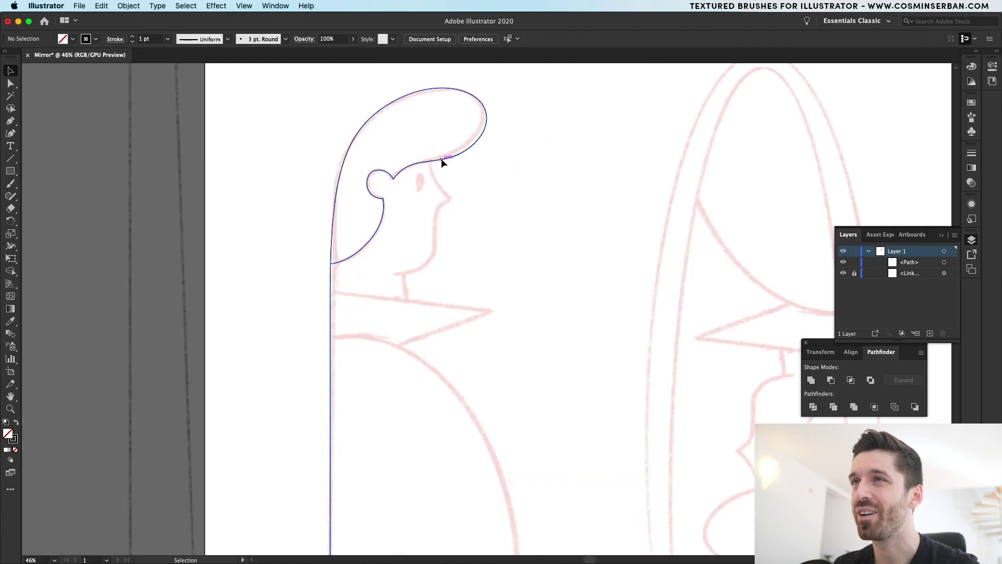
- Set the stroke weight of the traced hair and back path to 9 pt
click(442, 160)
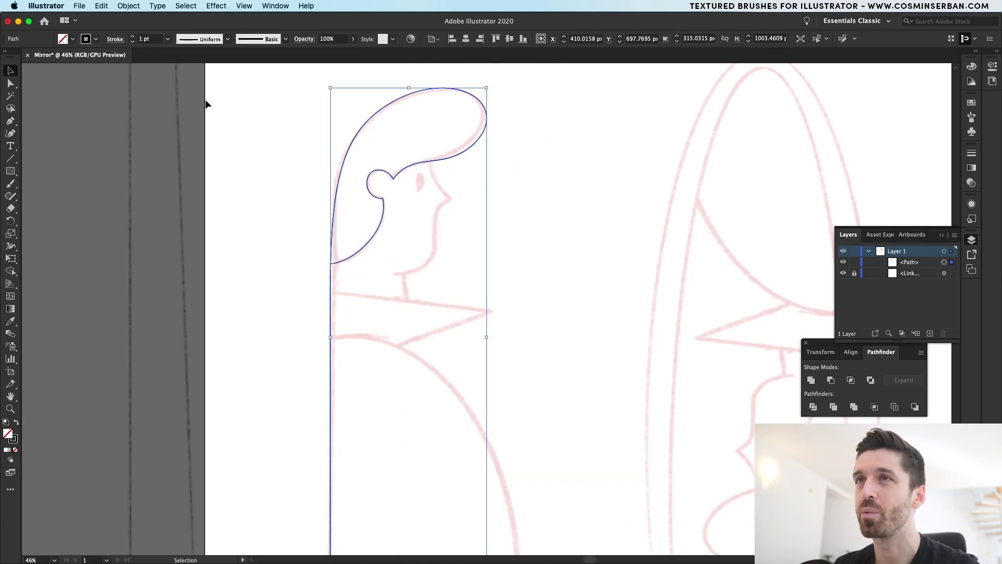
click(132, 37)
click(133, 37)
click(132, 37)
click(132, 36)
click(133, 36)
click(133, 36)
click(133, 36)
click(133, 36)
click(133, 41)
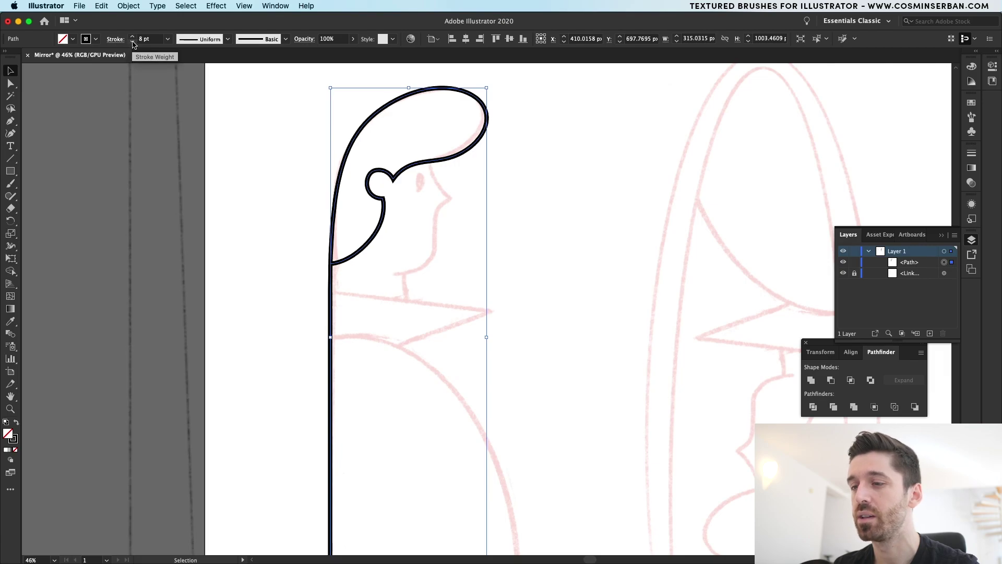
click(132, 37)
click(457, 201)
- Trace the face profile with the Pen tool from the fringe over the nose down to the chin
key(p)
scroll(434, 174, up, 4)
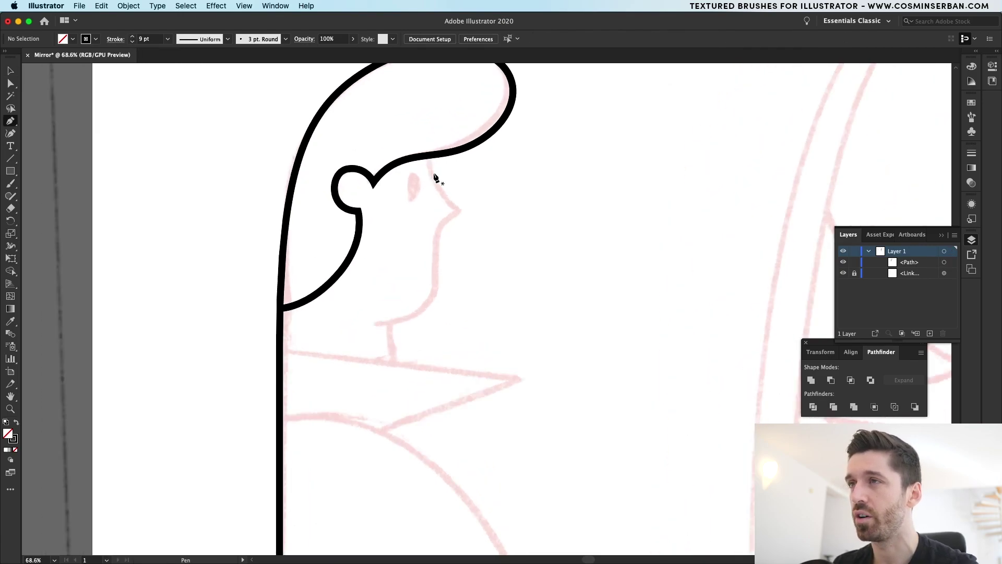
scroll(436, 178, up, 2)
click(442, 148)
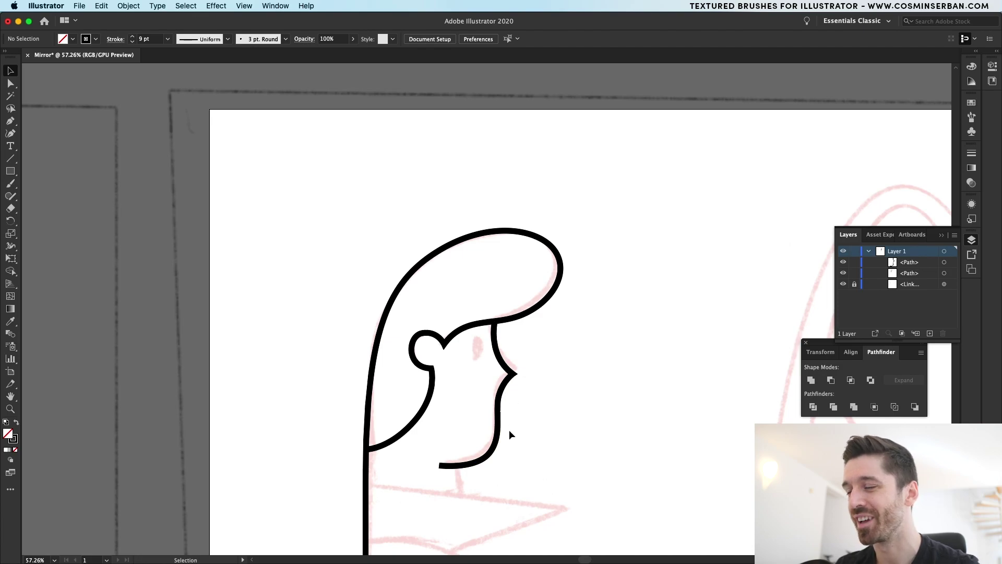
- Give the face path and the hair and back path round stroke caps and round corners
scroll(499, 425, up, 6)
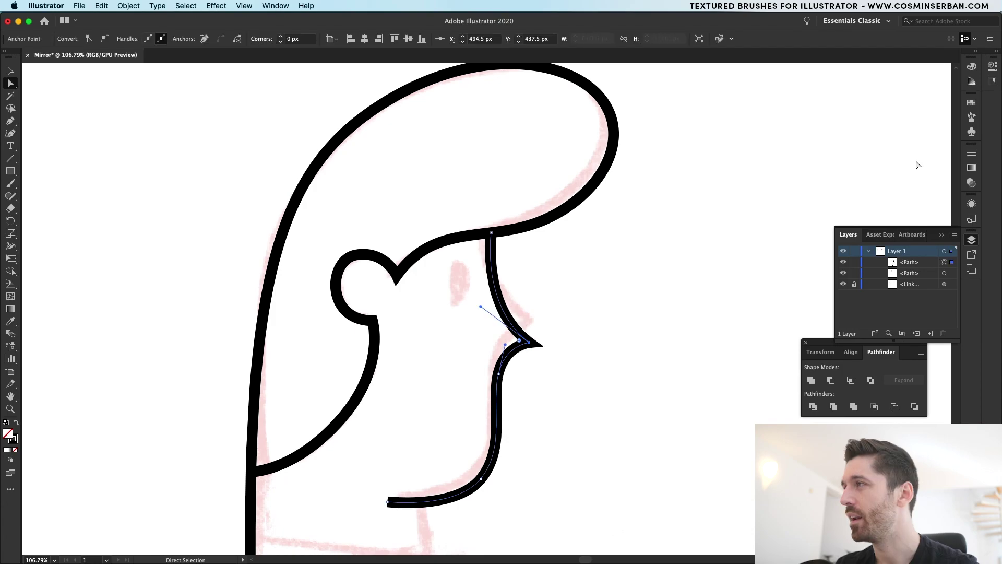
key(v)
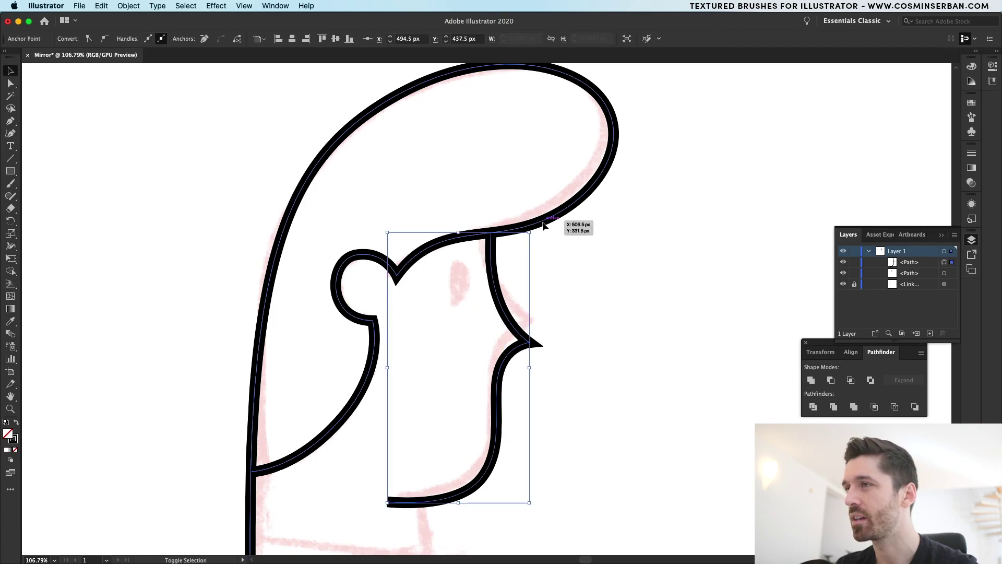
shift+click(545, 222)
click(972, 153)
click(891, 193)
- Draw the collar and neck as one straight-segment path from the back line through the collar's tip and lower corner up to the chin
scroll(700, 347, down, 2)
scroll(700, 346, down, 5)
scroll(700, 346, left, 3)
key(p)
click(356, 297)
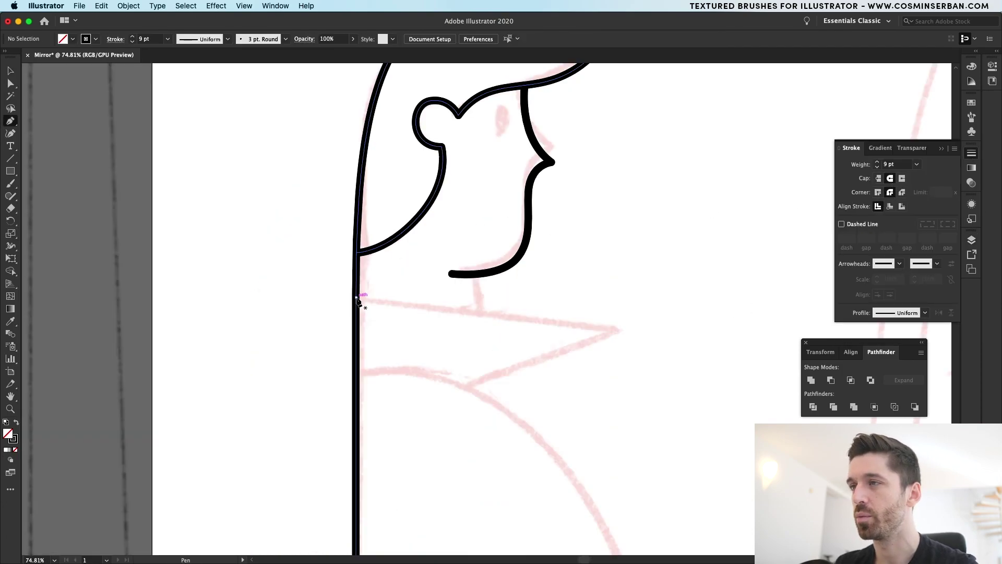
click(619, 328)
click(482, 393)
click(474, 275)
key(v)
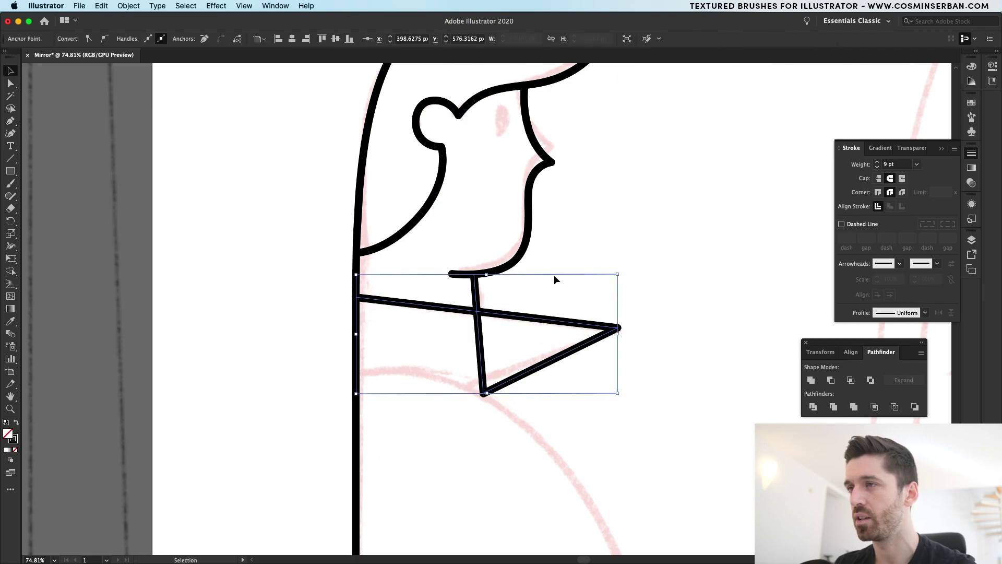
click(555, 275)
- Add anchor points where the neck crosses the collar's upper edge and just below it, then delete the excess line inside the collar
click(476, 357)
key(p)
scroll(478, 316, up, 2)
scroll(478, 315, up, 5)
click(477, 314)
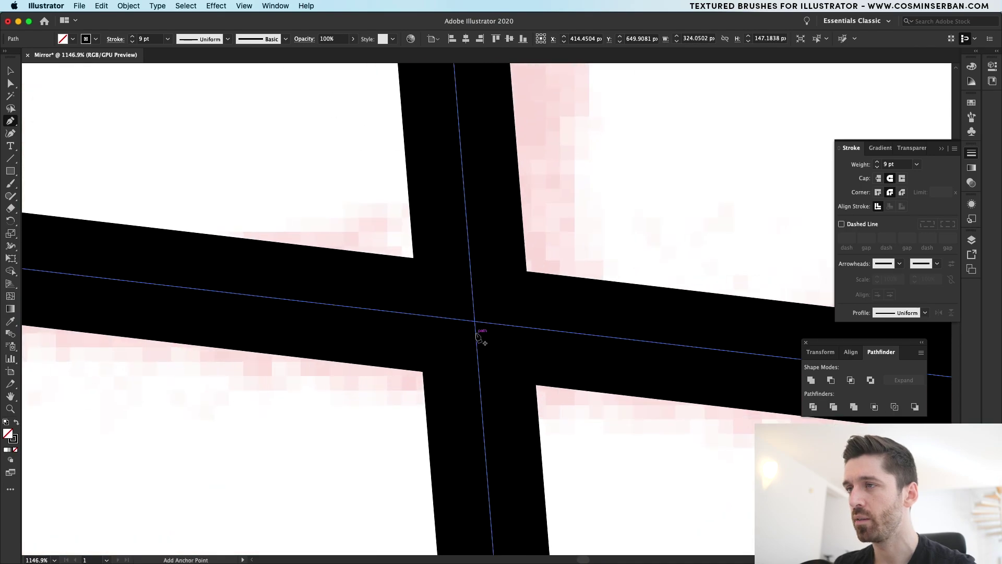
scroll(479, 317, down, 4)
click(481, 391)
key(a)
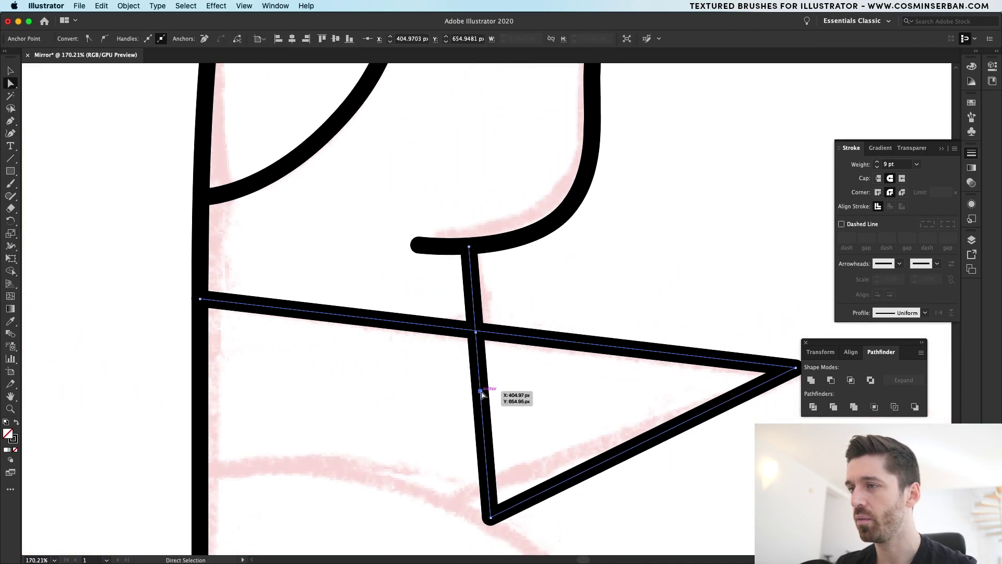
key(Delete)
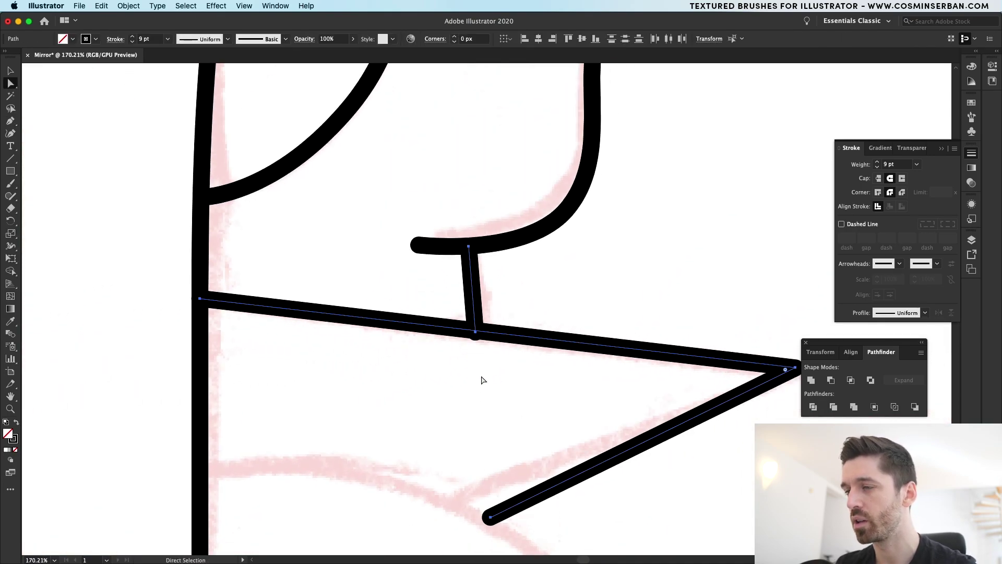
- Move the neck line's lower end up slightly so its round cap stays within the collar's stroke
scroll(483, 360, up, 5)
click(445, 231)
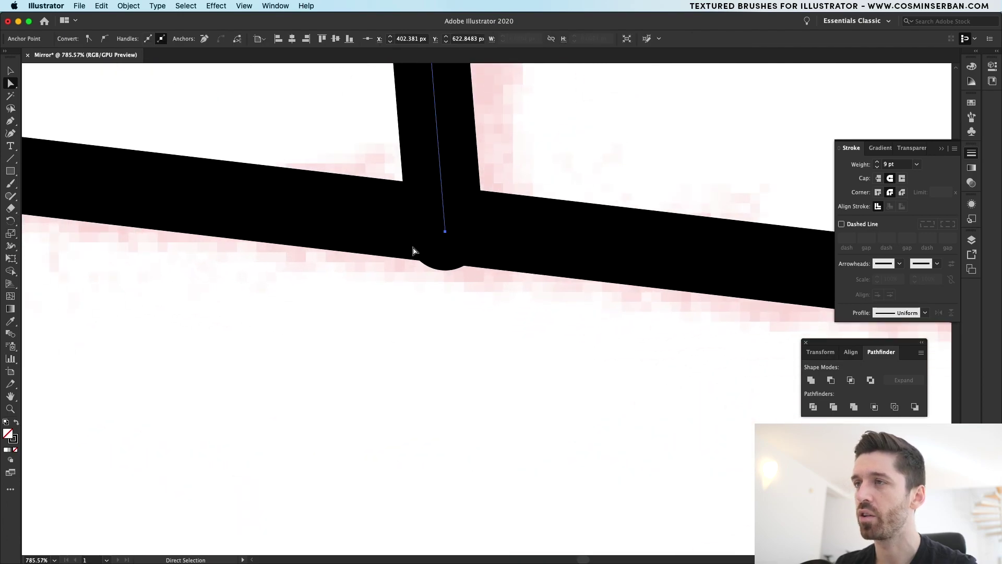
drag(445, 232, 445, 219)
click(438, 271)
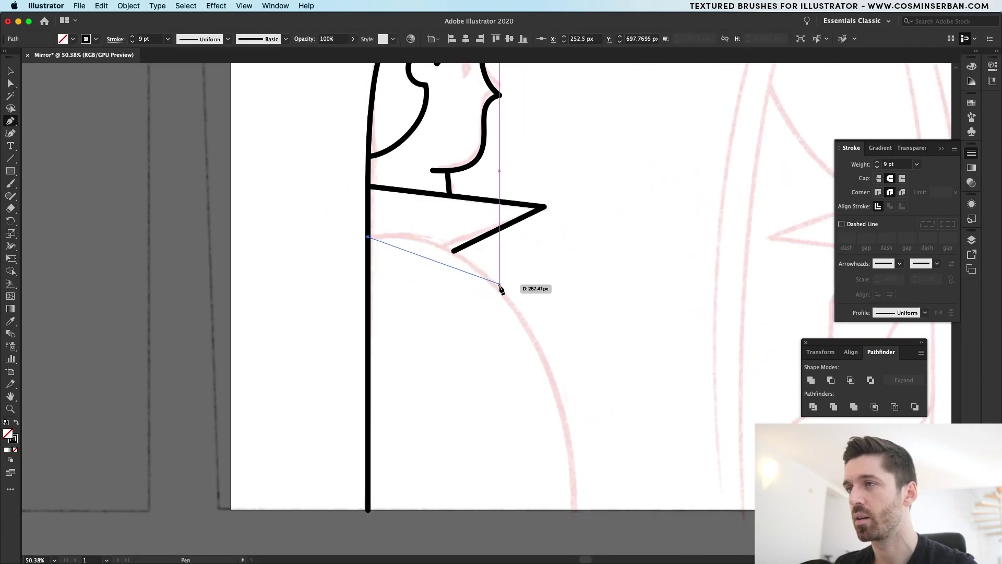
- Trace the shoulder and chest curve with the Pen tool from the back line down to the artboard's lower edge
click(500, 291)
drag(501, 292, 551, 343)
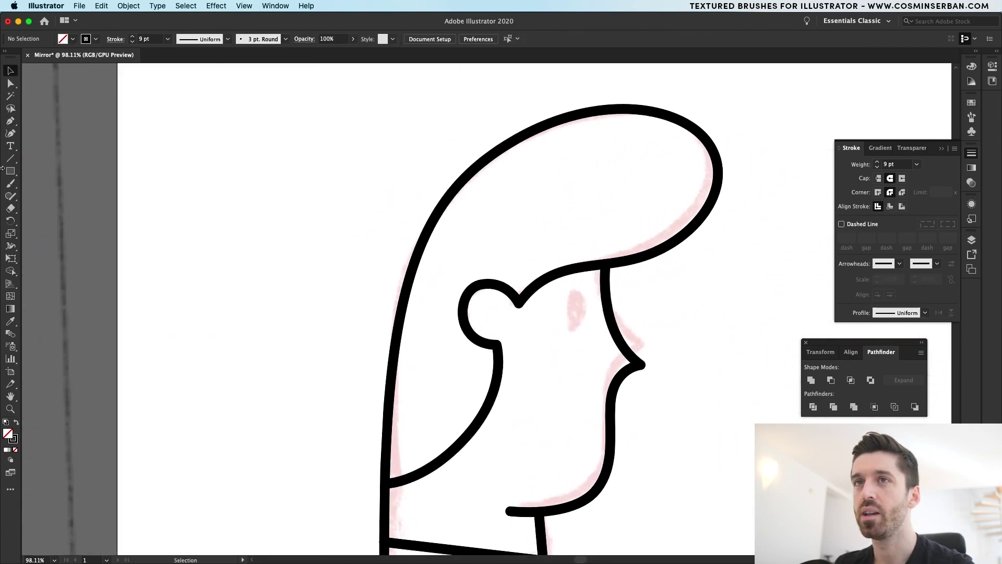
- Draw a small upright ellipse over the sketched eye
click(9, 174)
drag(9, 176, 42, 194)
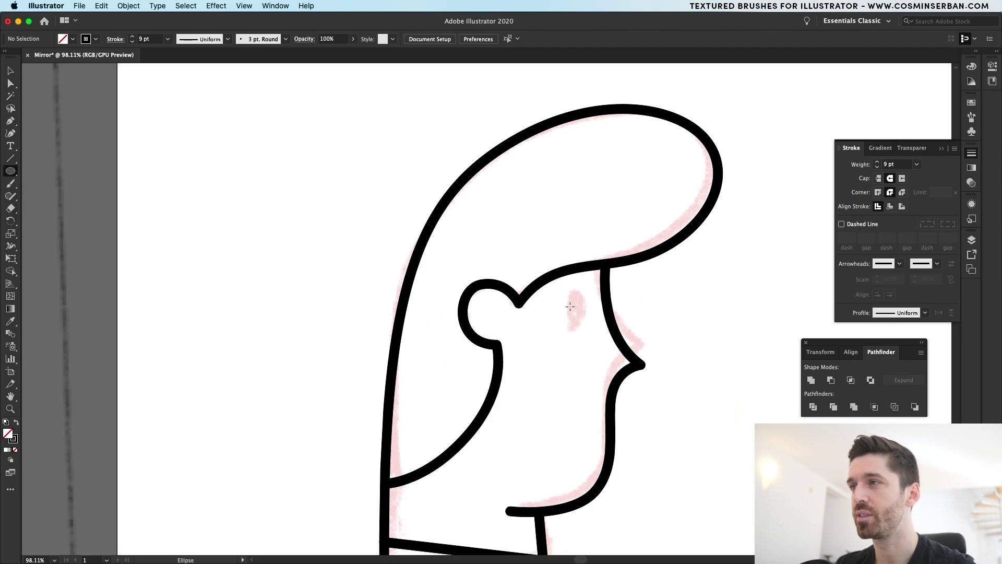
drag(568, 297, 590, 339)
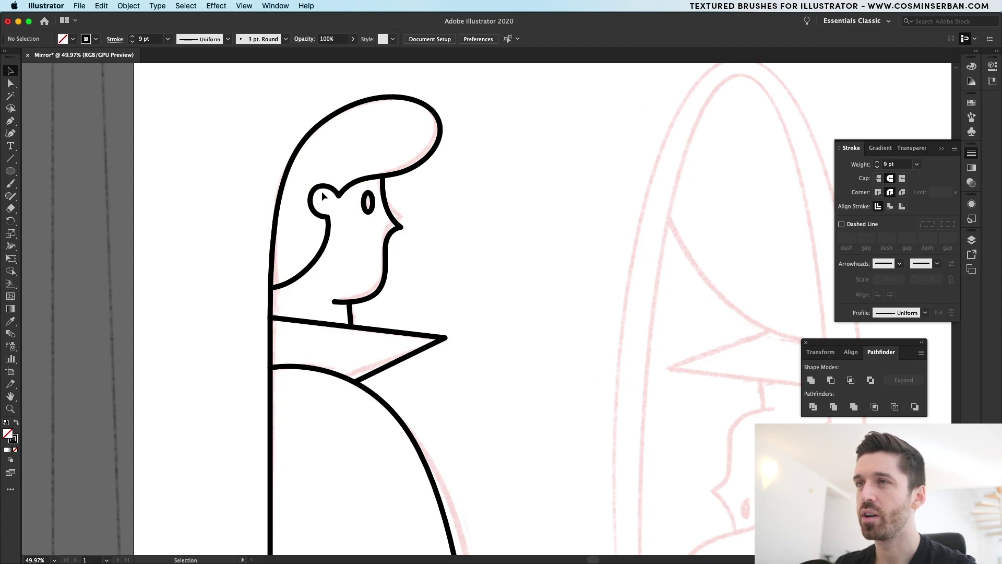
- Smooth the upper part of the ear on the hair path with the Smooth tool
scroll(322, 193, up, 6)
click(334, 175)
click(12, 197)
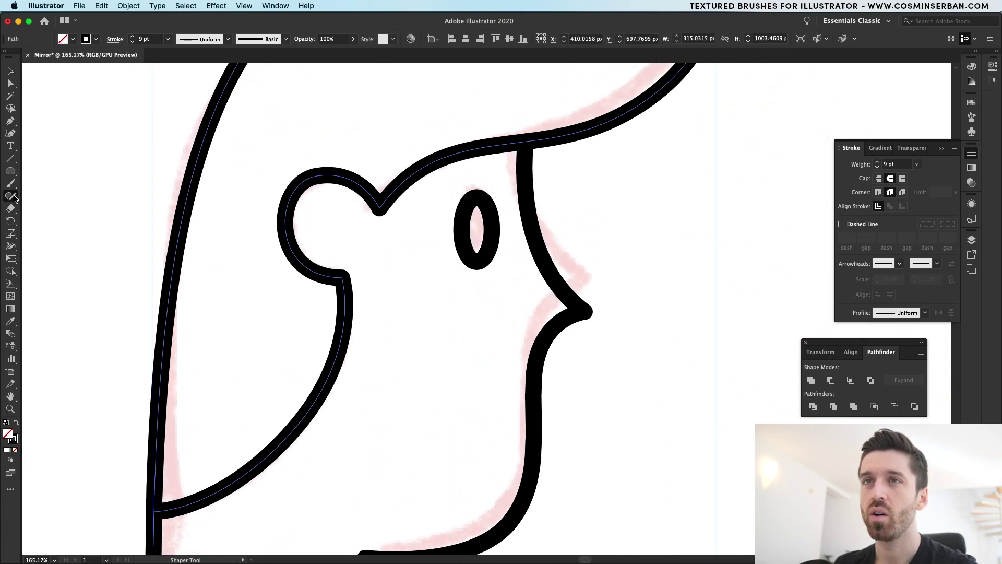
click(13, 197)
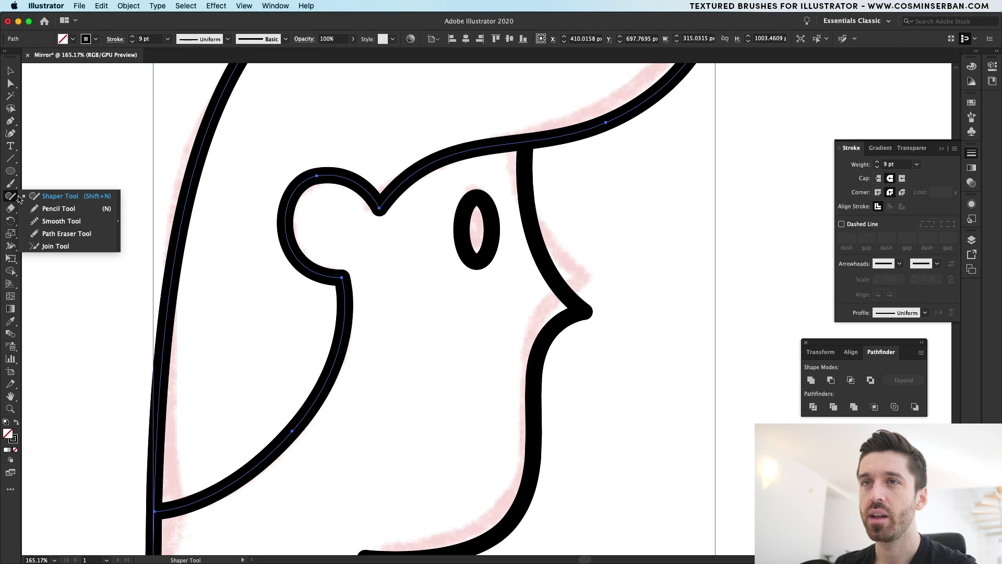
click(50, 221)
mouse_move(322, 203)
mouse_down()
mouse_move(274, 243)
mouse_move(371, 179)
mouse_move(285, 184)
mouse_move(277, 245)
mouse_move(344, 157)
mouse_move(360, 163)
mouse_up()
- Draw an ellipse of about 467 x 1553 px over the mirror's outer outline and delete its lowest anchor point
scroll(454, 297, right, 1)
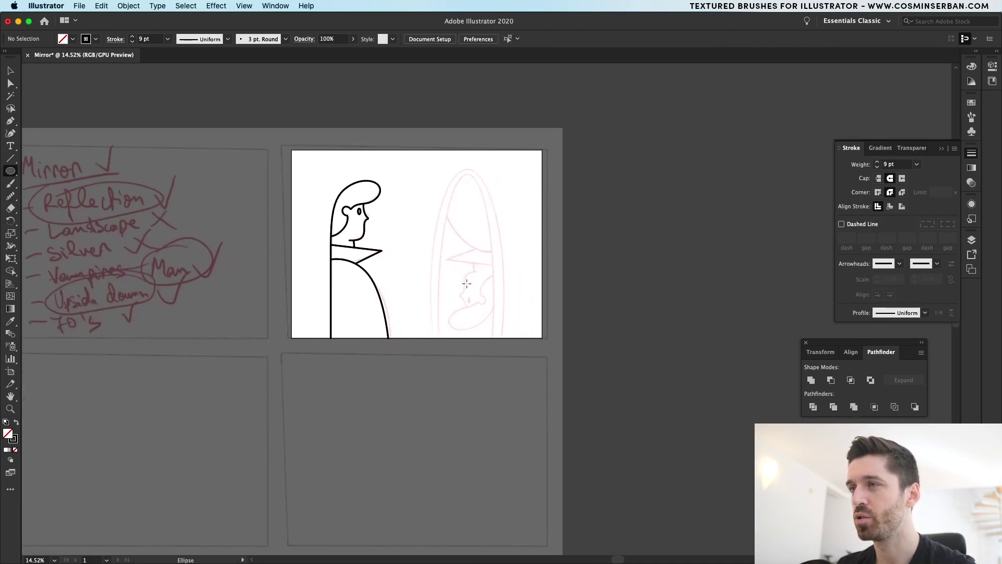
mouse_move(467, 288)
mouse_down()
mouse_move(509, 347)
mouse_move(505, 412)
mouse_up()
key(a)
scroll(437, 322, up, 3)
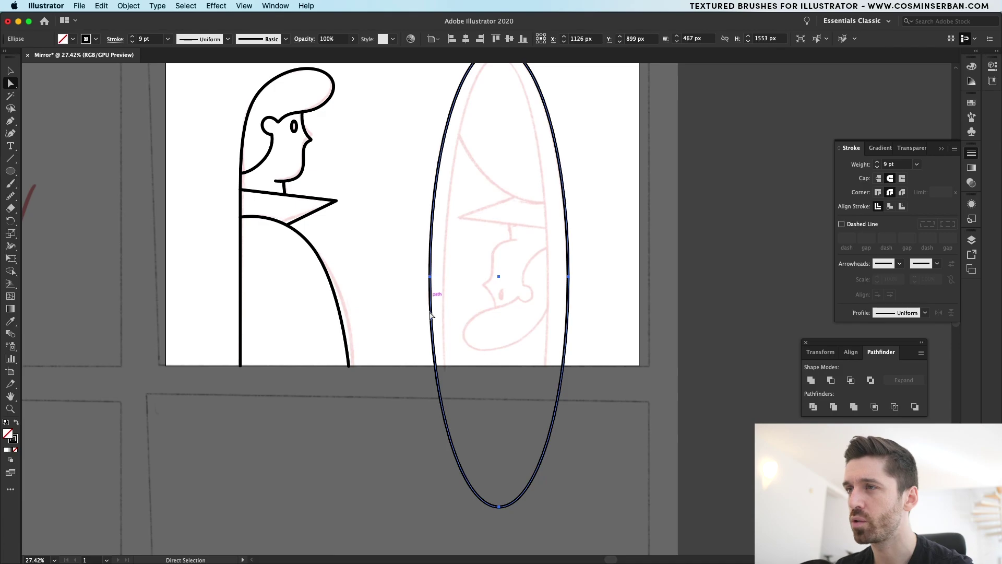
click(499, 506)
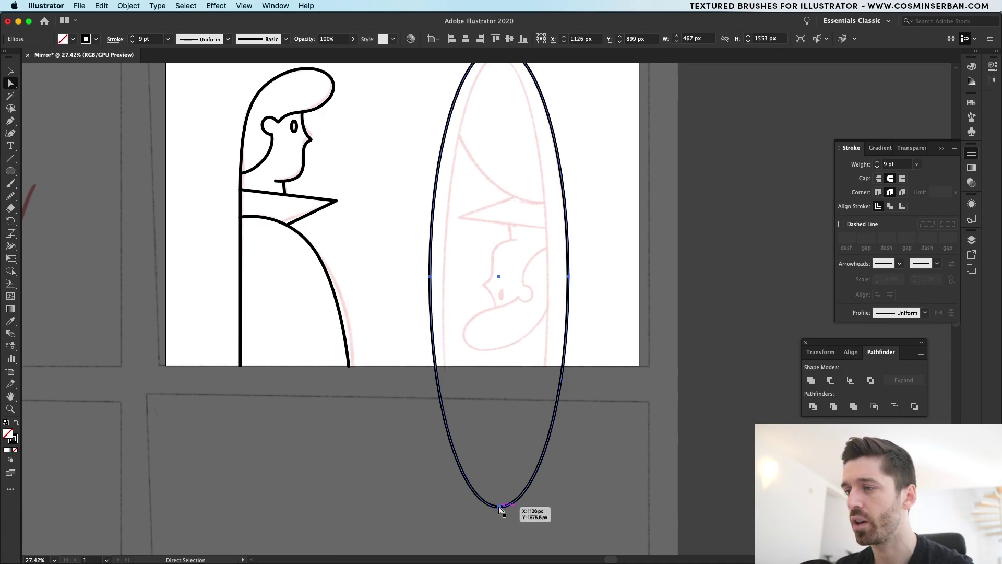
key(Delete)
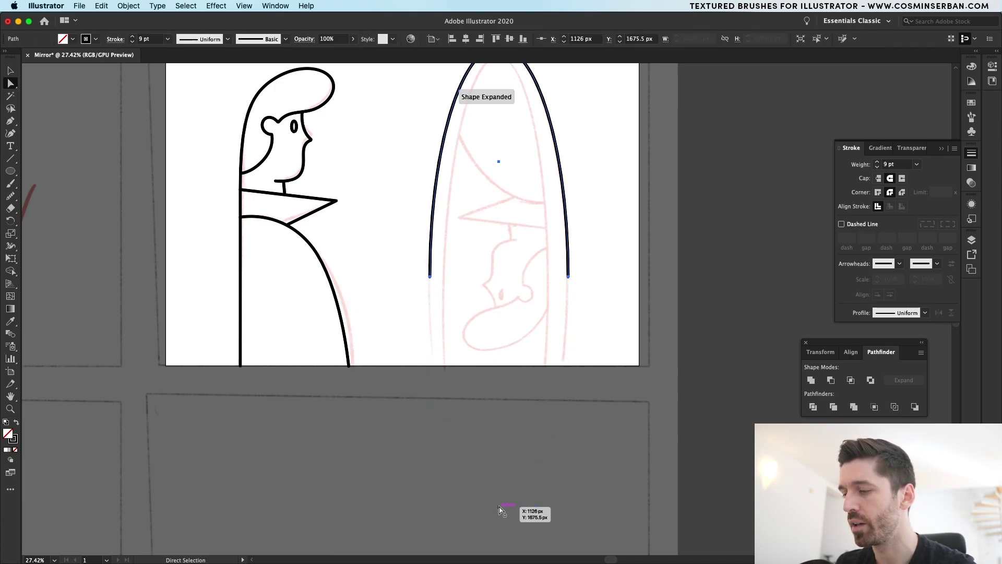
- Extend both open ends of the mirror outline straight down to the artboard's lower edge with the Pen tool
key(p)
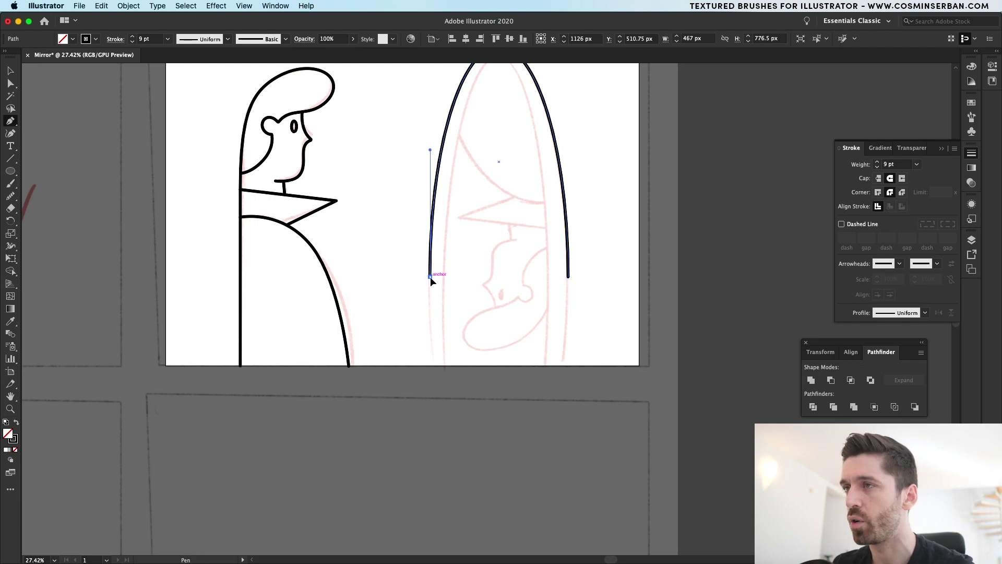
click(430, 276)
click(430, 365)
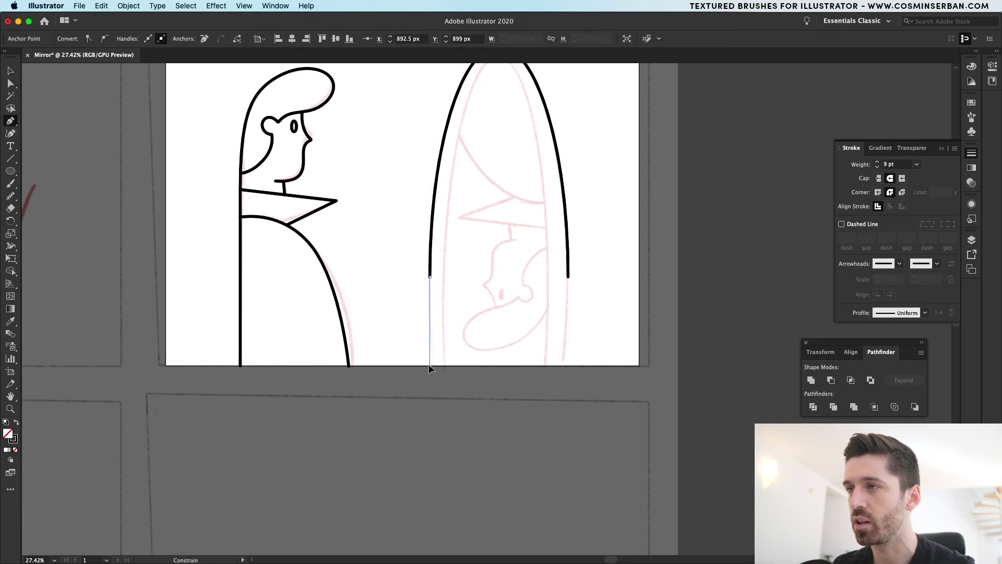
click(569, 366)
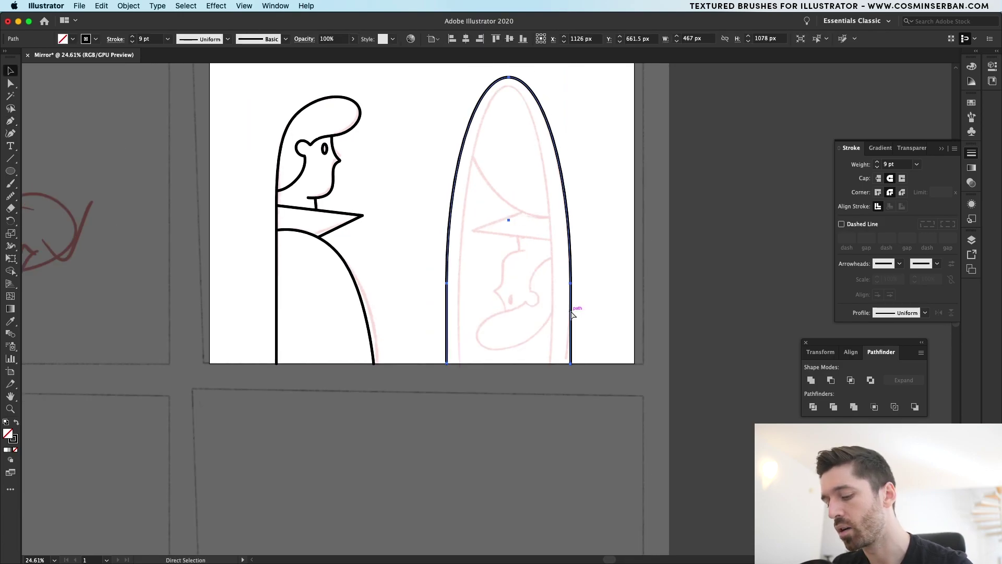
key(v)
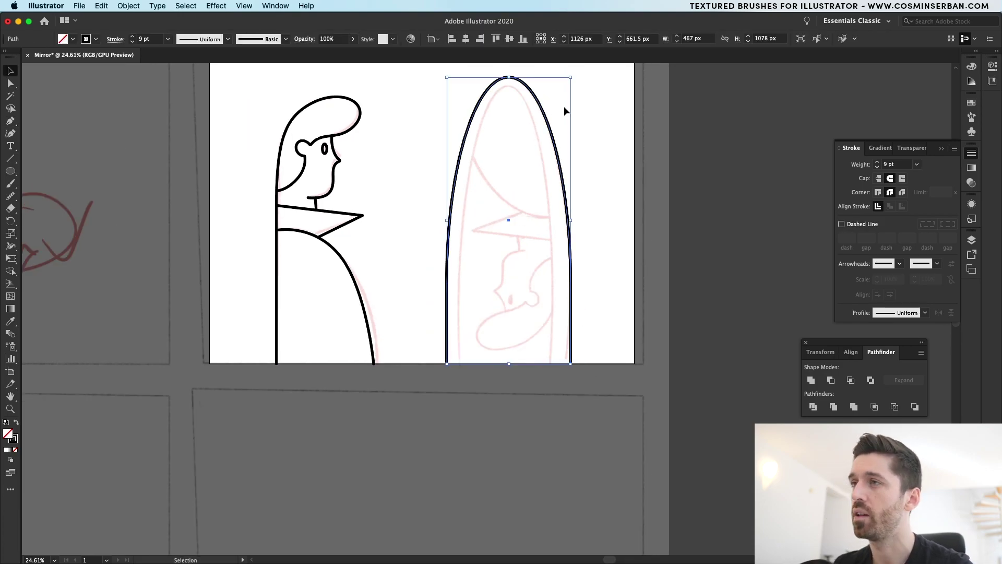
- Scale a centred copy of the mirror outline to about 368 x 1007 px and extend its lower ends to the artboard's lower edge
drag(571, 78, 558, 89)
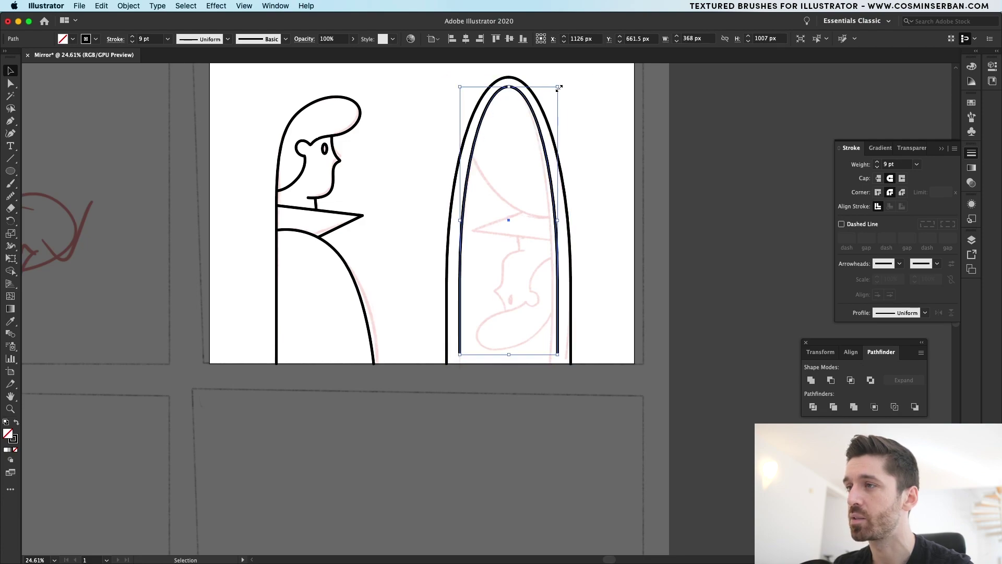
key(a)
drag(561, 352, 460, 364)
drag(460, 365, 460, 364)
- Duplicate the man's complete line art slightly to the right and group the copy
drag(392, 94, 239, 381)
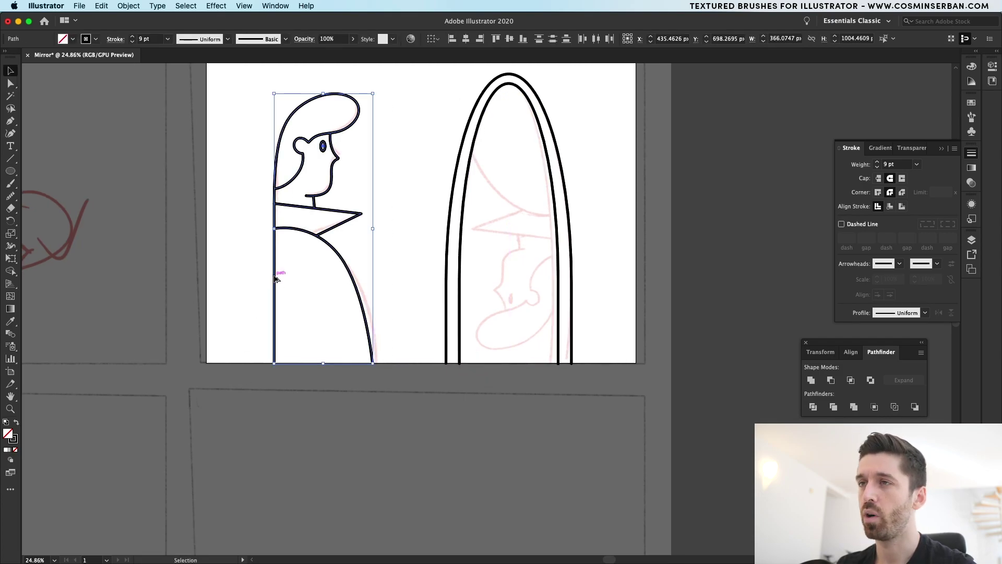
drag(276, 279, 337, 279)
key(super+g)
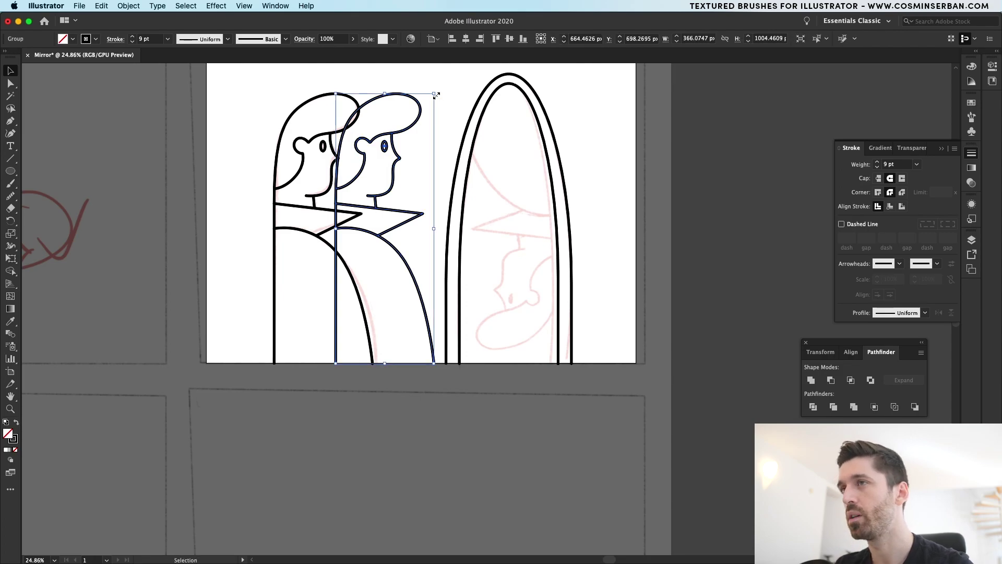
- Rotate the grouped copy of the man 180° and position it over the sketched reflection in the mirror
drag(439, 89, 327, 340)
drag(428, 325, 557, 312)
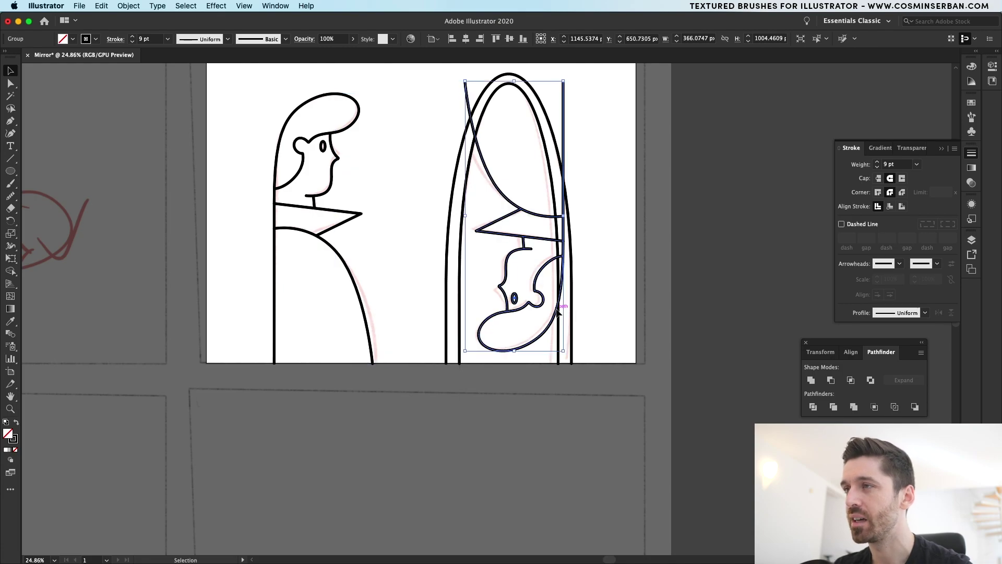
key(super+shift+a)
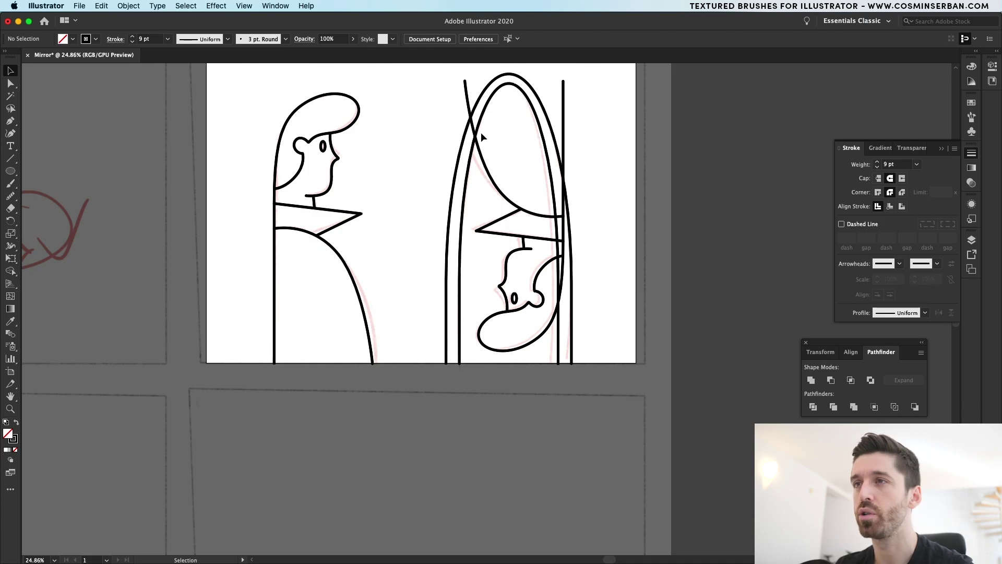
- Isolate the reflection group and add an anchor point where its shoulder curve crosses the mirror's inner outline
scroll(481, 133, up, 5)
click(434, 121)
double_click(435, 123)
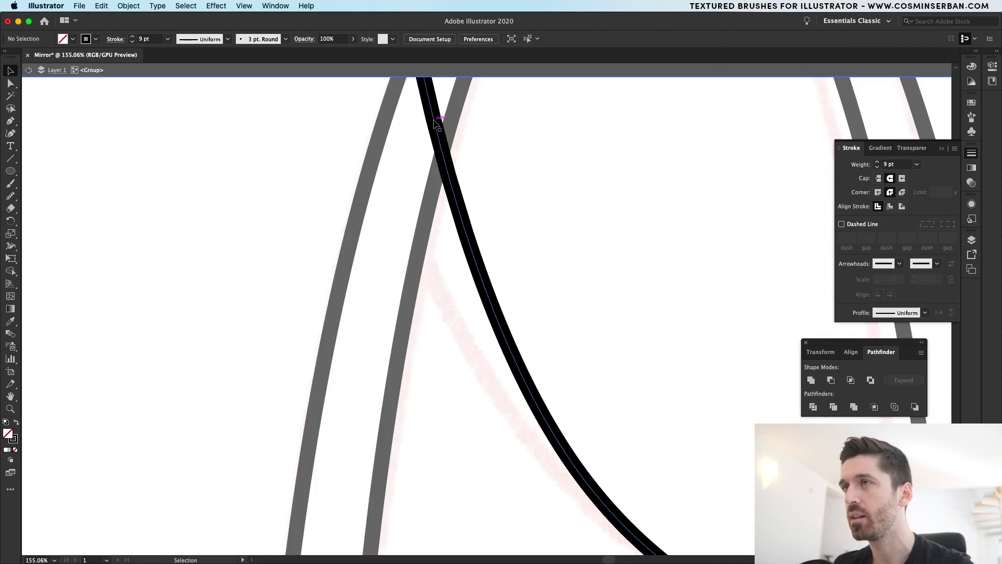
key(p)
key(v)
click(444, 159)
key(p)
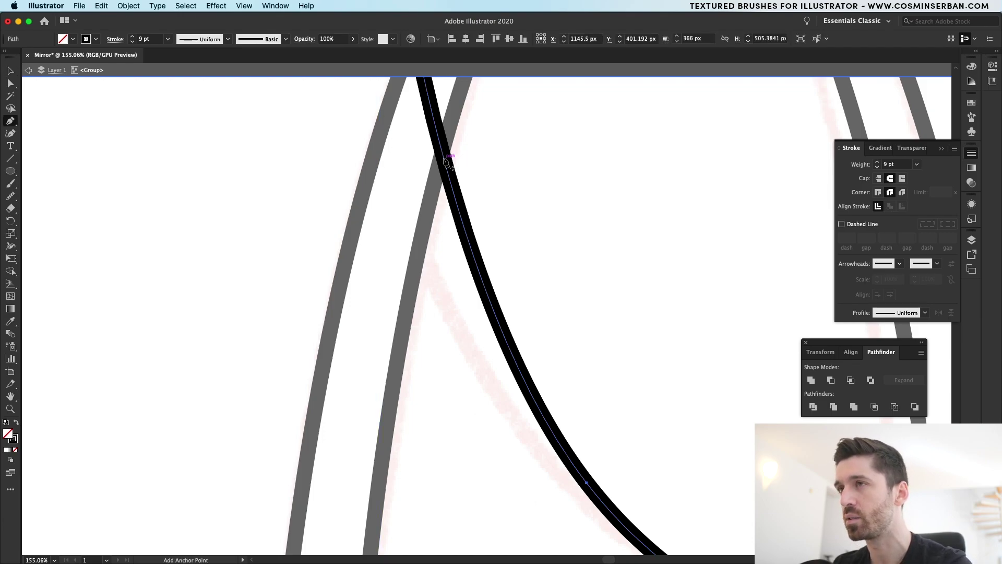
scroll(446, 172, up, 4)
click(445, 187)
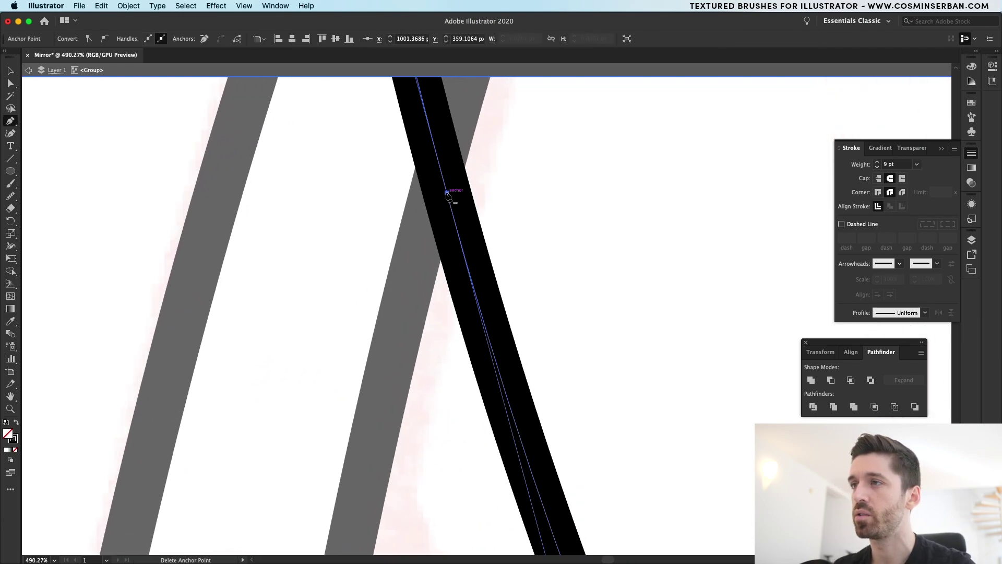
scroll(447, 193, down, 9)
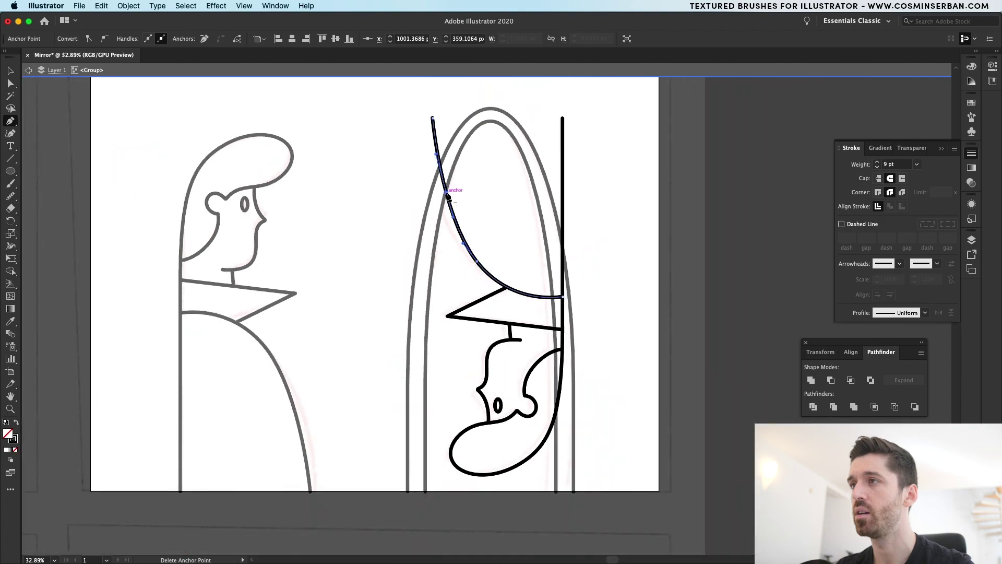
- Remove the parts of the reflection that extend beyond the mirror's inner outline
scroll(447, 194, up, 1)
key(a)
click(427, 129)
key(Delete)
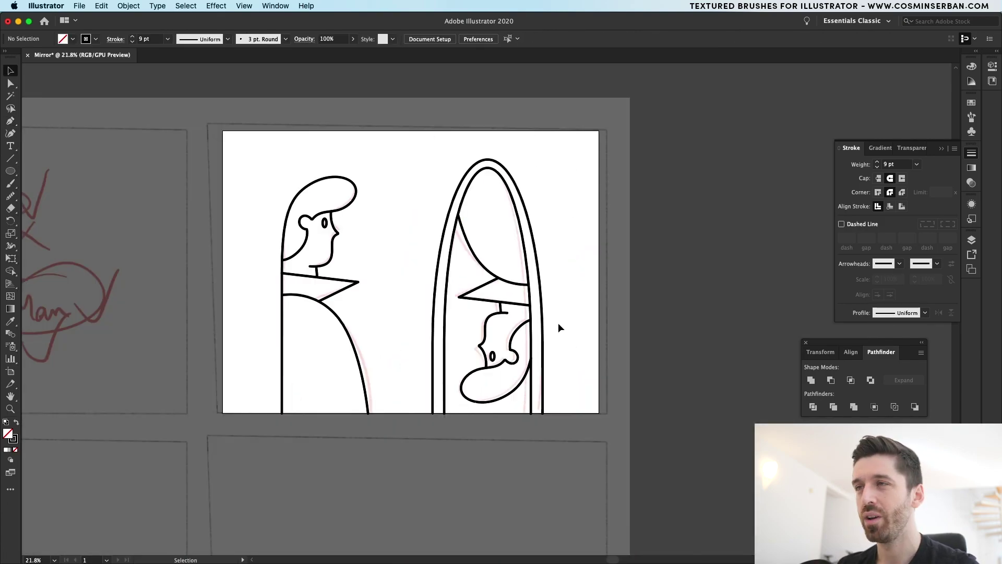
- Hide the linked sketch image so only the vector line art shows
click(972, 241)
scroll(894, 312, down, 3)
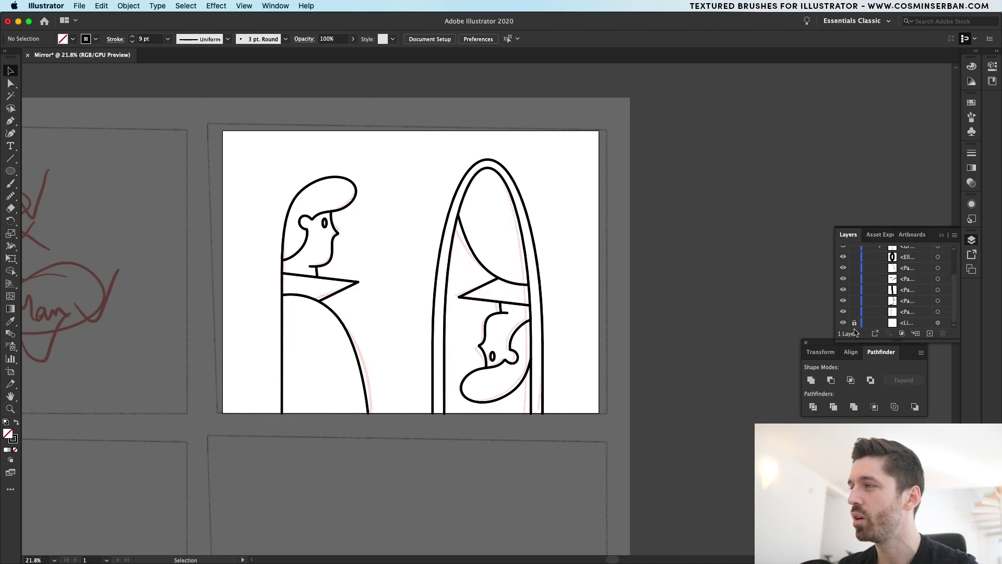
click(843, 324)
- Draw a circle about 111 px across in the artboard's upper-left corner
drag(10, 171, 51, 194)
scroll(230, 141, up, 3)
drag(231, 143, 277, 188)
key(v)
click(307, 170)
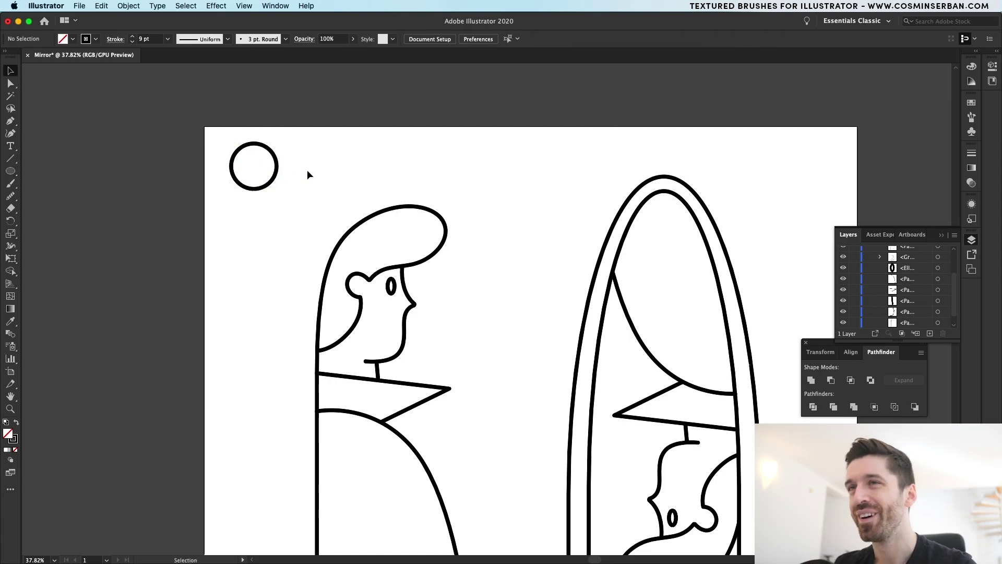
- Remove the circle's stroke and fill it with yellow #EAD721
click(280, 165)
click(96, 39)
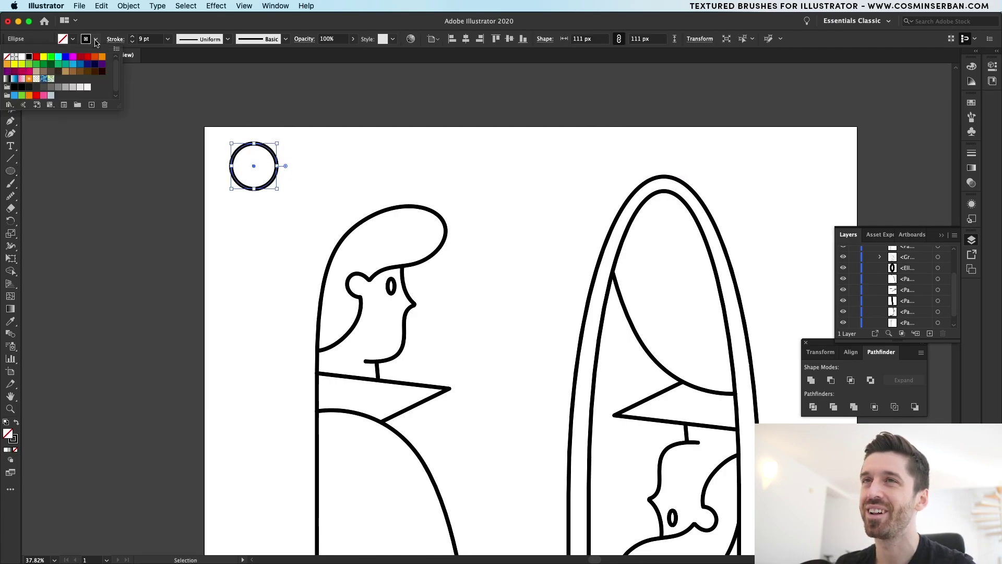
click(7, 56)
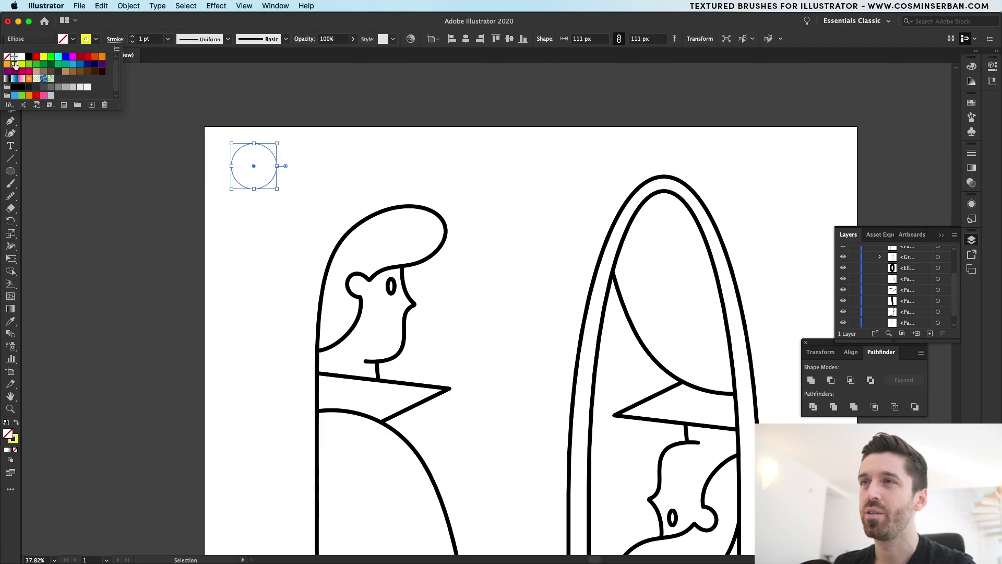
click(14, 64)
double_click(8, 435)
drag(485, 238, 477, 233)
click(513, 336)
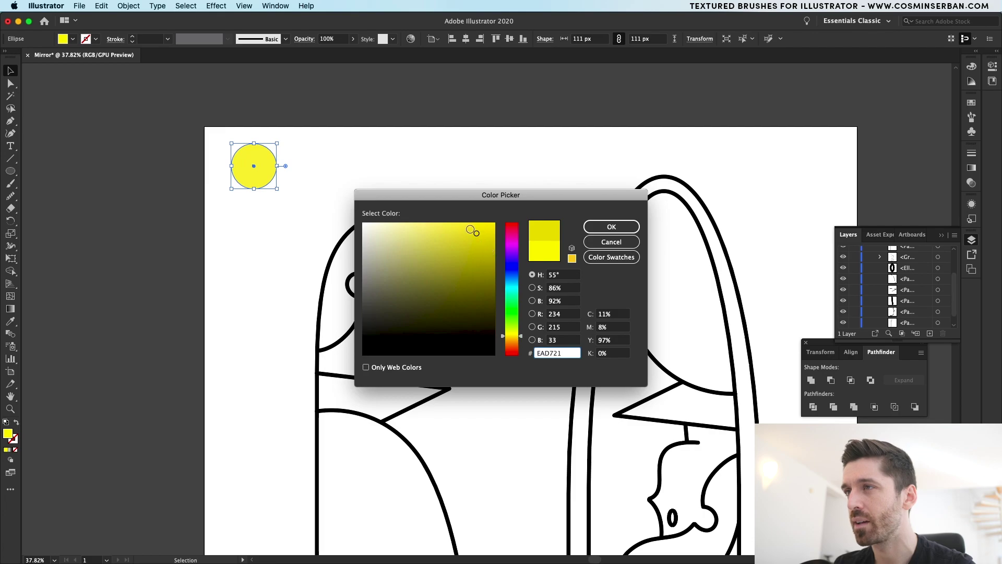
key(Return)
- Duplicate the yellow circle below itself with an orange fill, and copy both circles to the right
drag(254, 166, 253, 230)
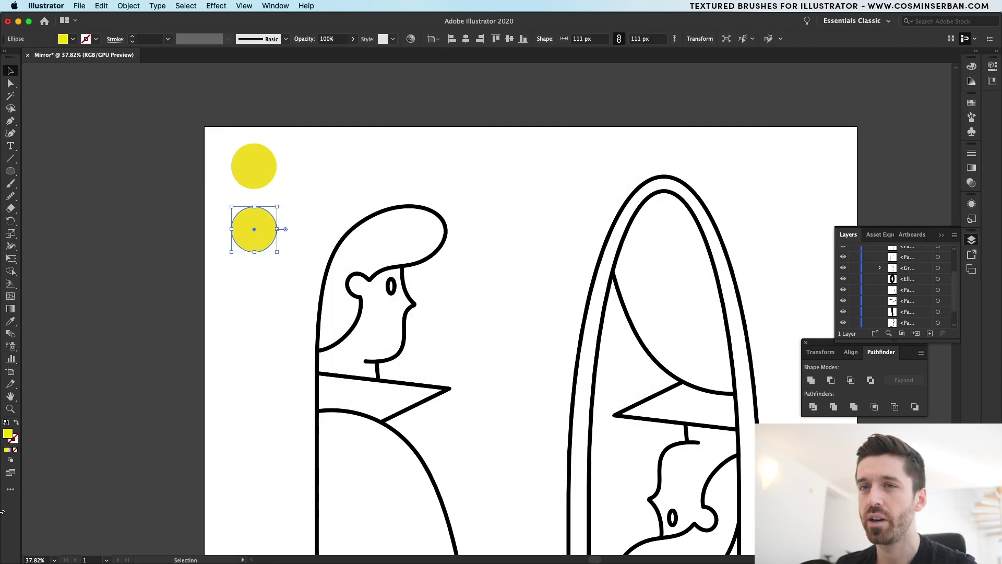
double_click(8, 434)
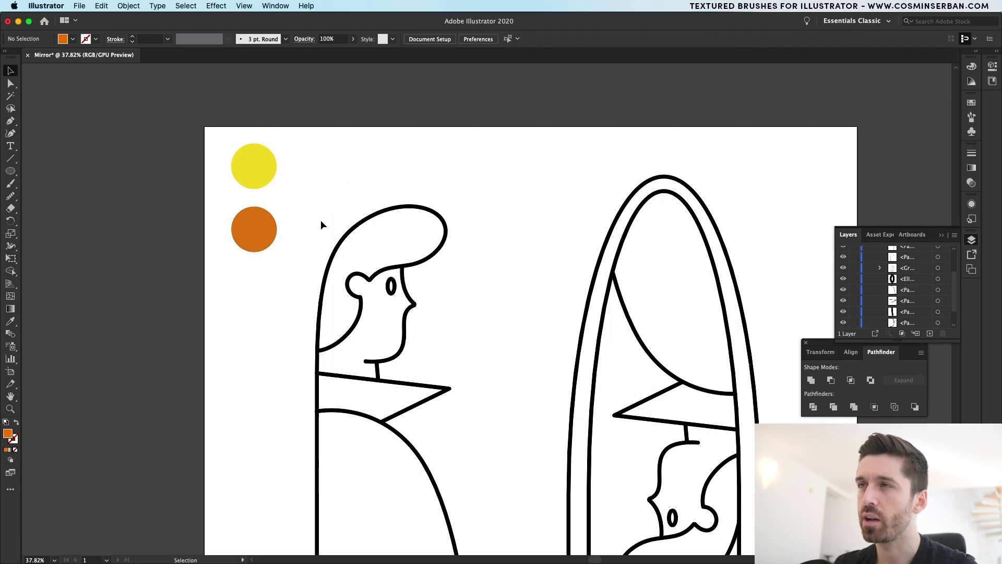
click(264, 171)
shift+click(259, 240)
drag(263, 235, 323, 236)
click(425, 151)
- Fill the upper copied circle with blue #1D6EEF and the lower one with dark navy, and move all four circles left off the artboard
click(333, 168)
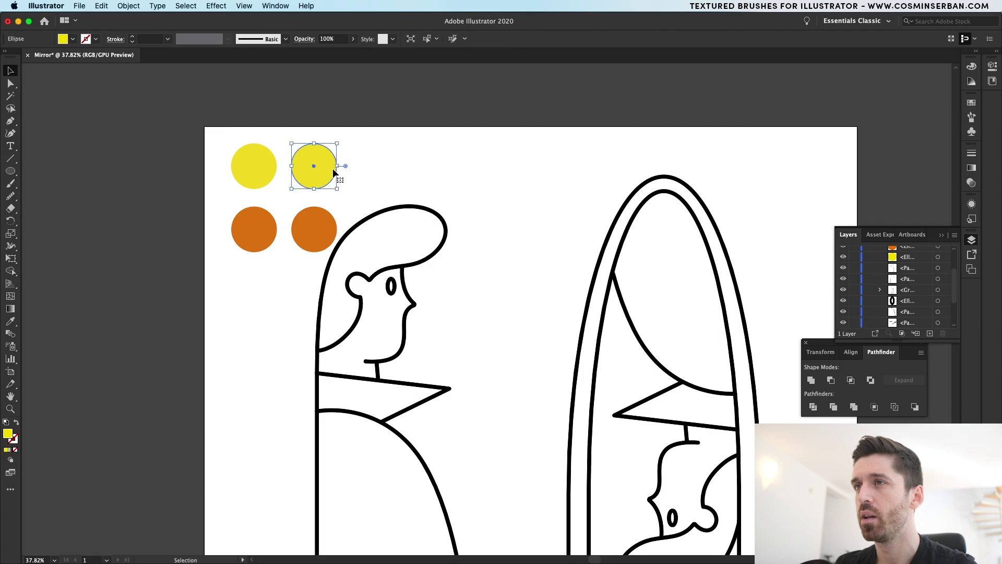
double_click(8, 434)
click(513, 275)
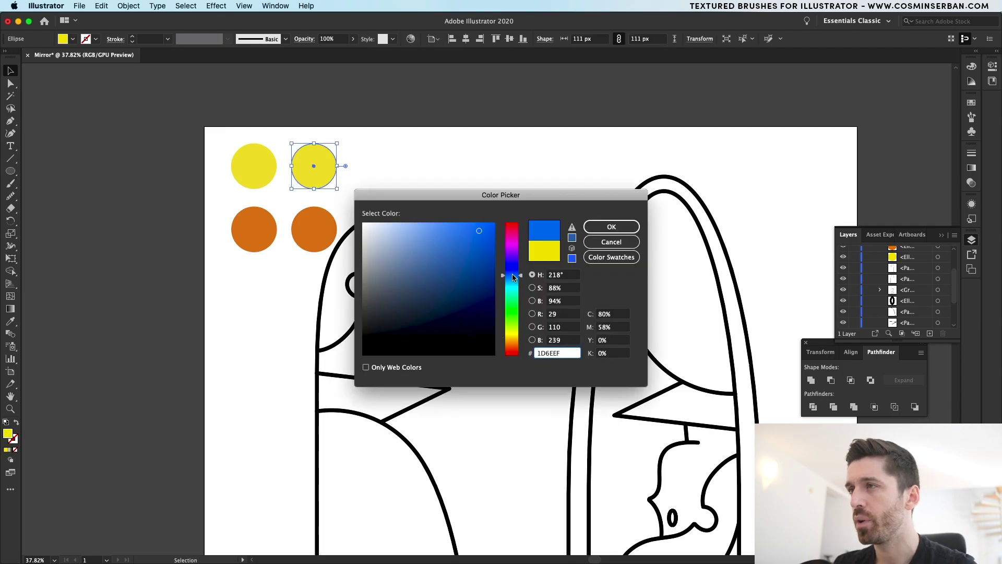
key(Return)
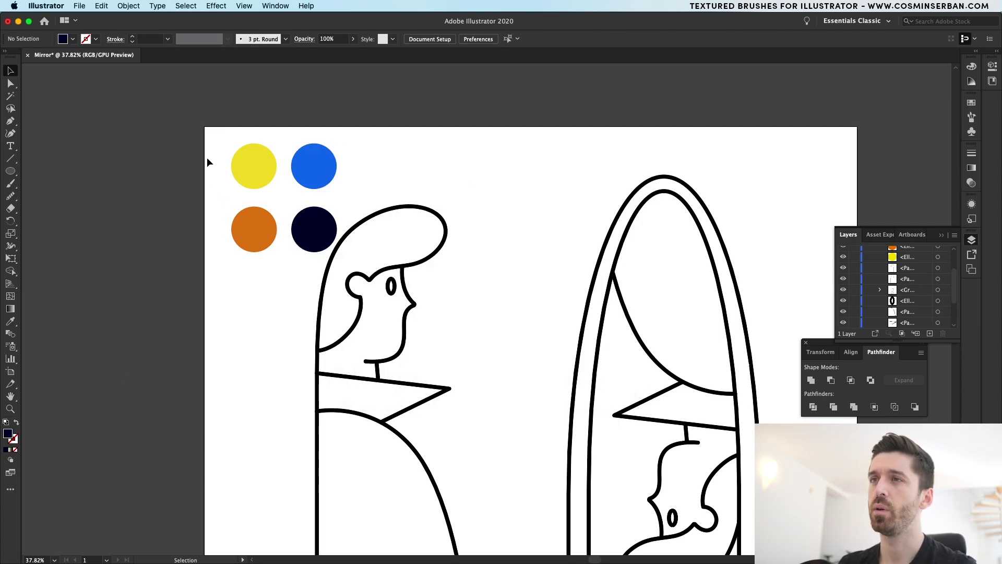
drag(207, 163, 131, 239)
scroll(316, 241, down, 2)
- Save the yellow and orange circle fills as new colour swatches
click(140, 184)
click(971, 103)
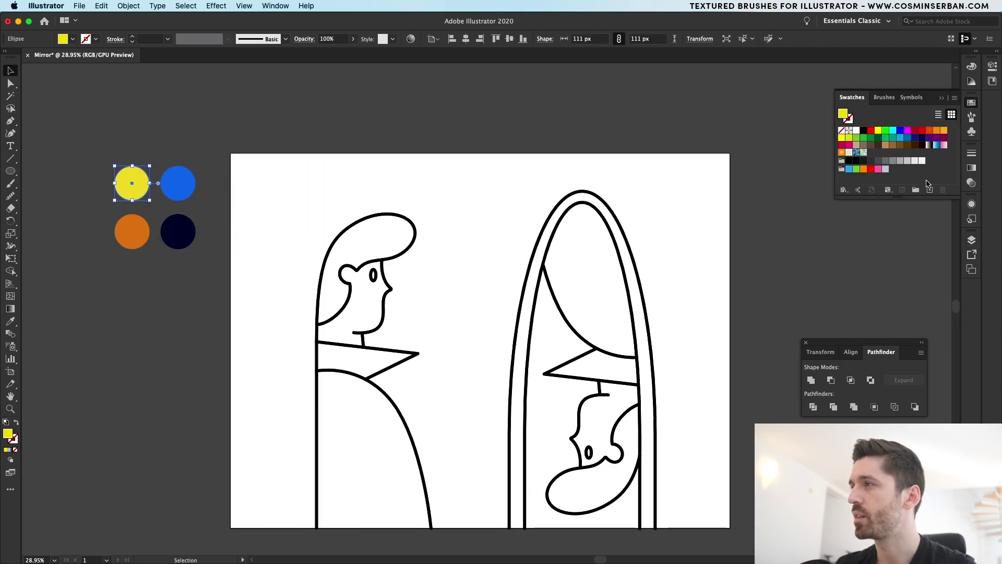
click(930, 190)
click(553, 369)
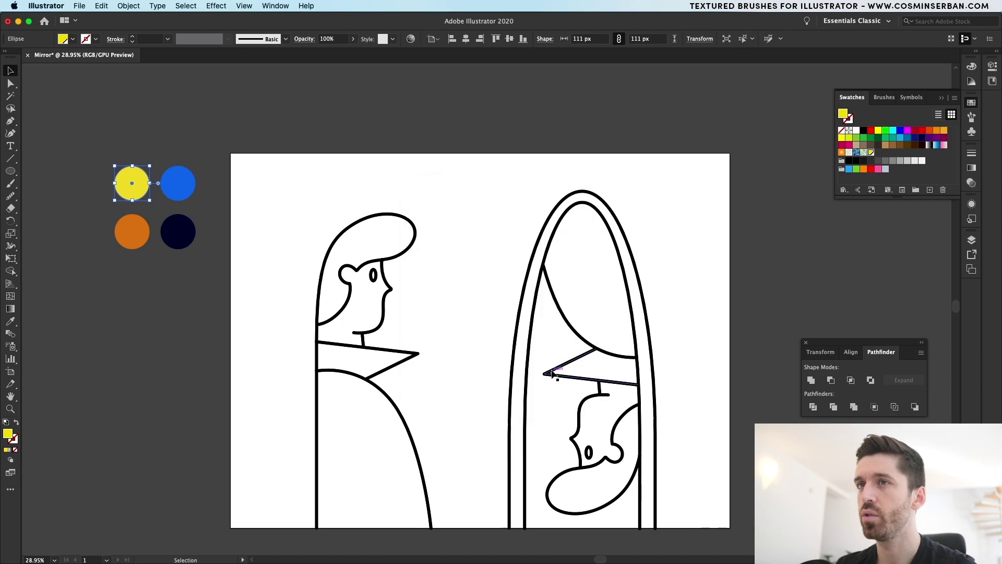
click(132, 231)
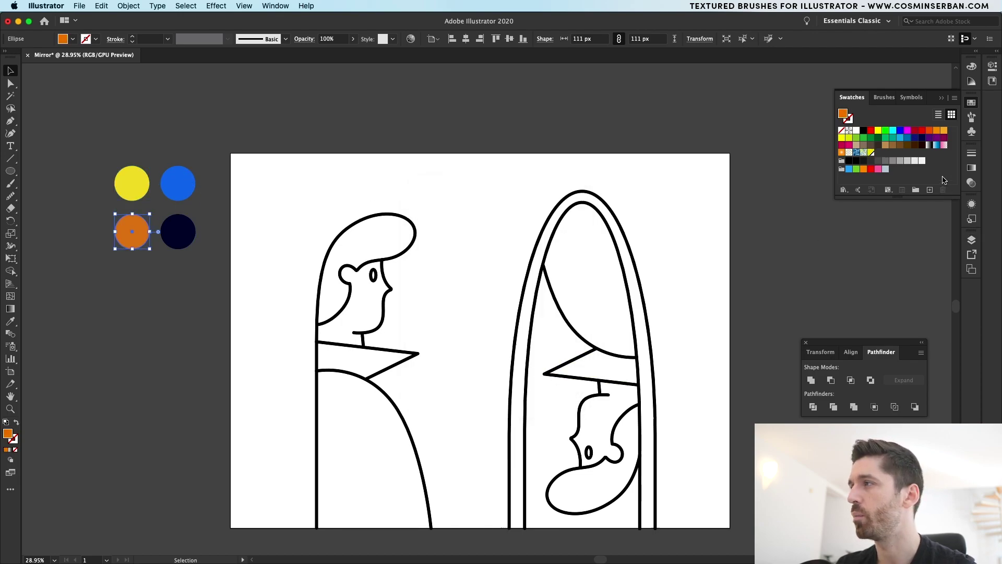
click(930, 190)
click(551, 370)
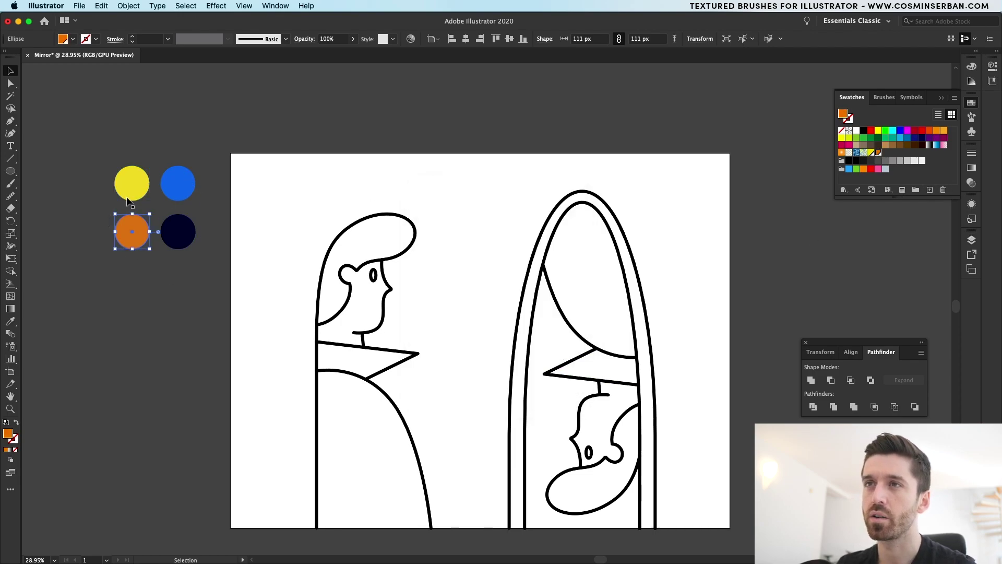
- Save the blue and dark navy circle fills as new colour swatches
click(178, 186)
click(931, 190)
click(551, 369)
click(179, 231)
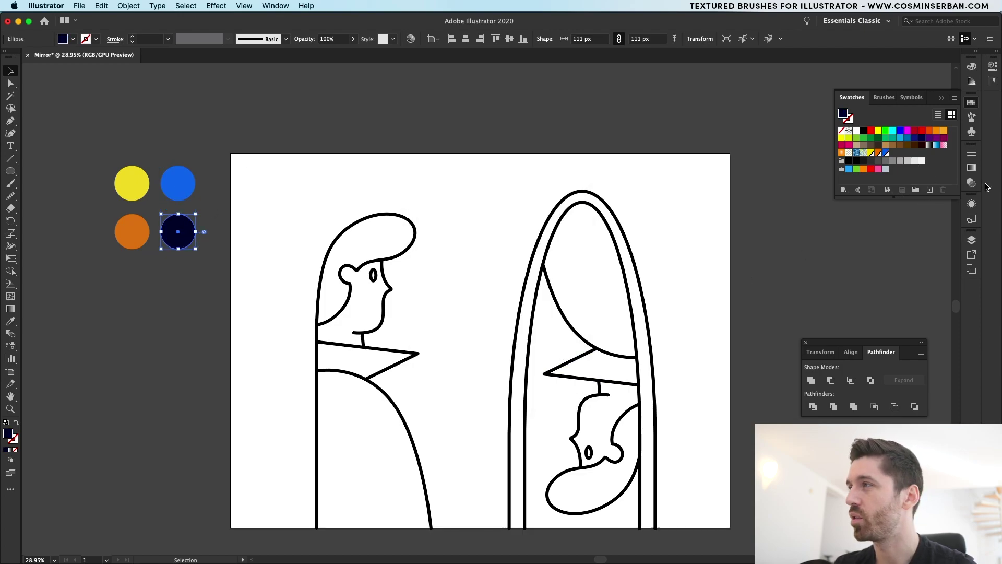
click(930, 190)
click(559, 371)
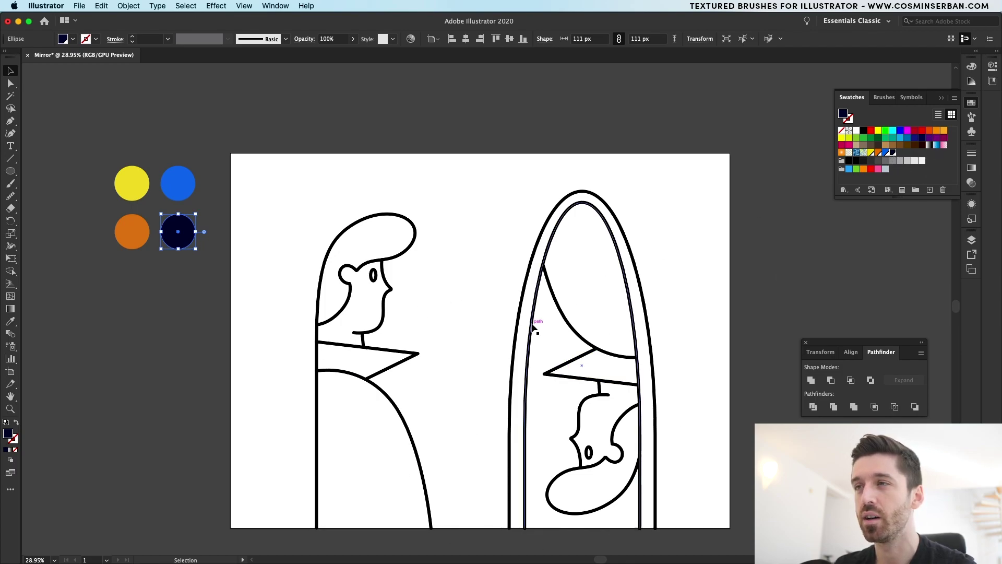
- Draw a rectangle of about 1600 x 1201 px covering the whole artboard
click(475, 369)
click(10, 171)
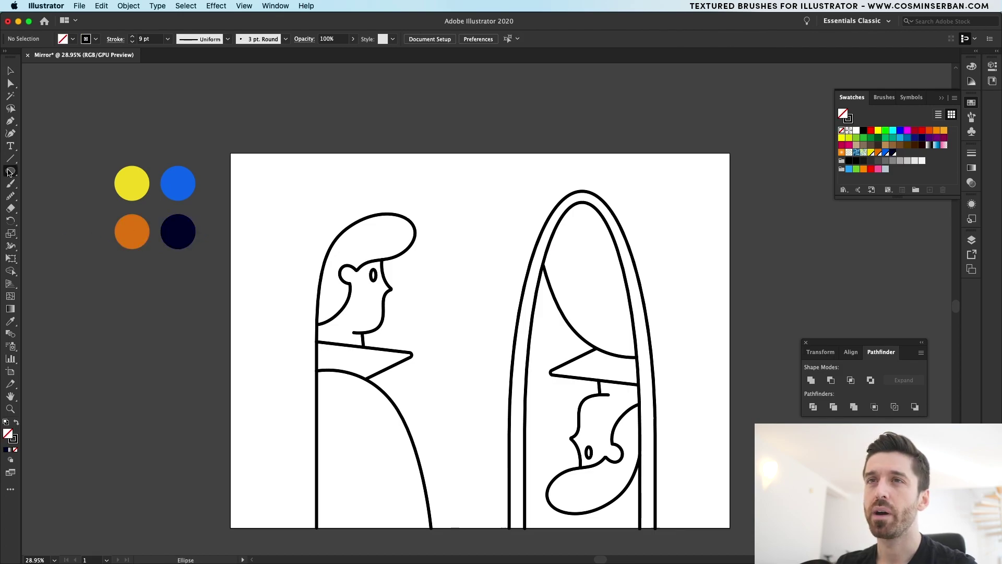
click(35, 173)
drag(231, 153, 730, 529)
key(v)
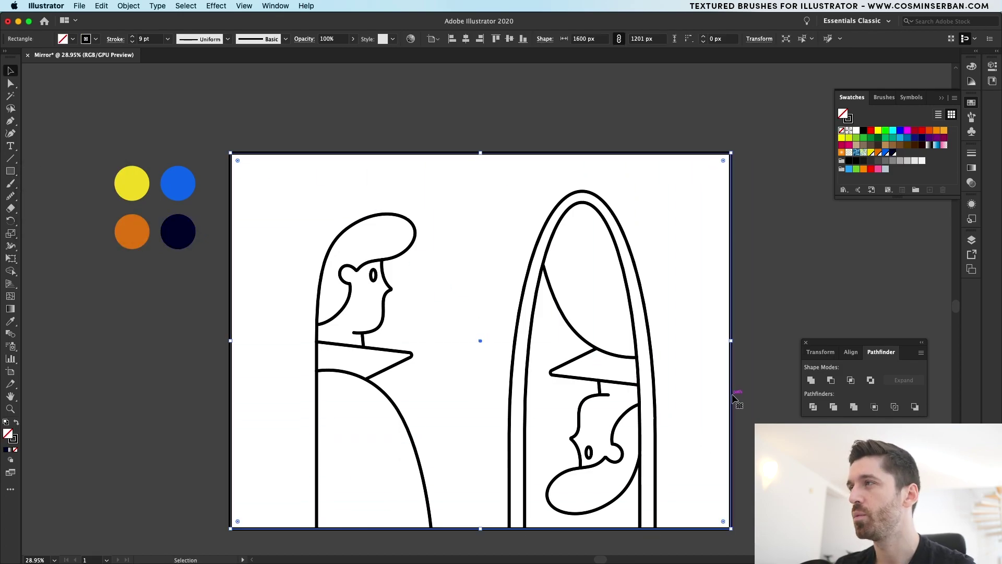
- Fill the artboard-sized rectangle with light grey R=230 G=230 B=230 and remove its stroke
click(916, 162)
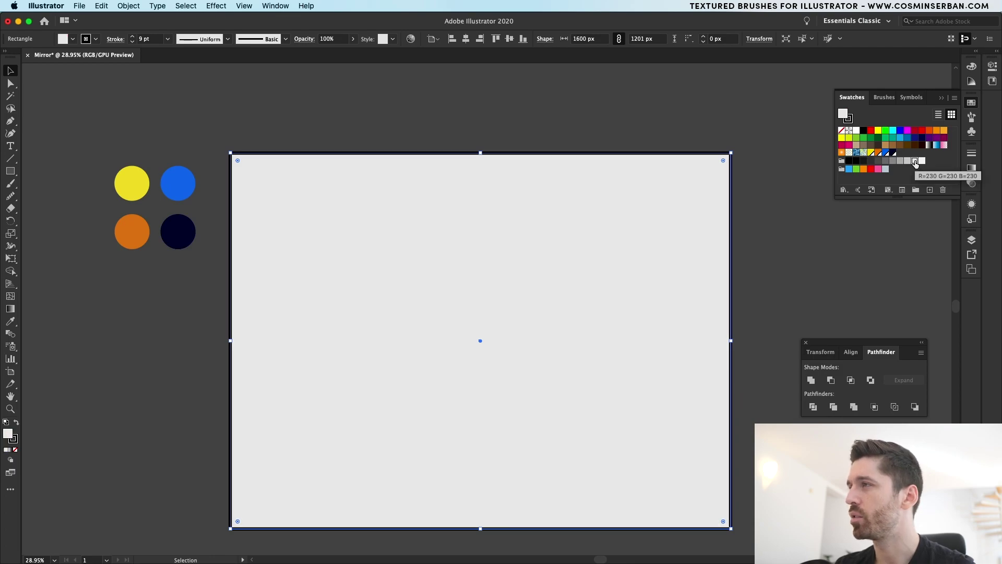
key(x)
click(842, 131)
- Send the background rectangle behind the line art and fill it with pale lilac #E9DCEA
right_click(615, 351)
mouse_move(673, 515)
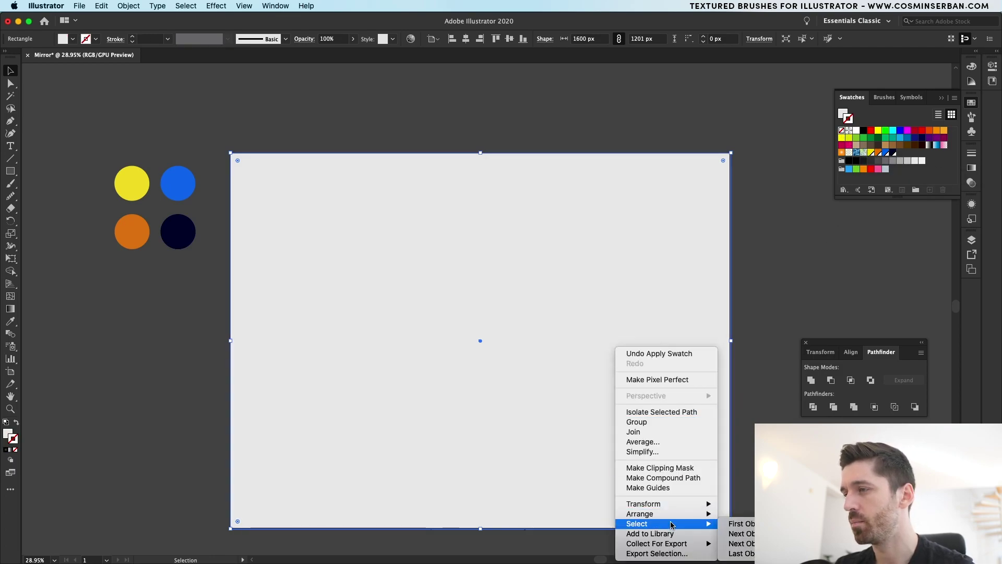
click(736, 538)
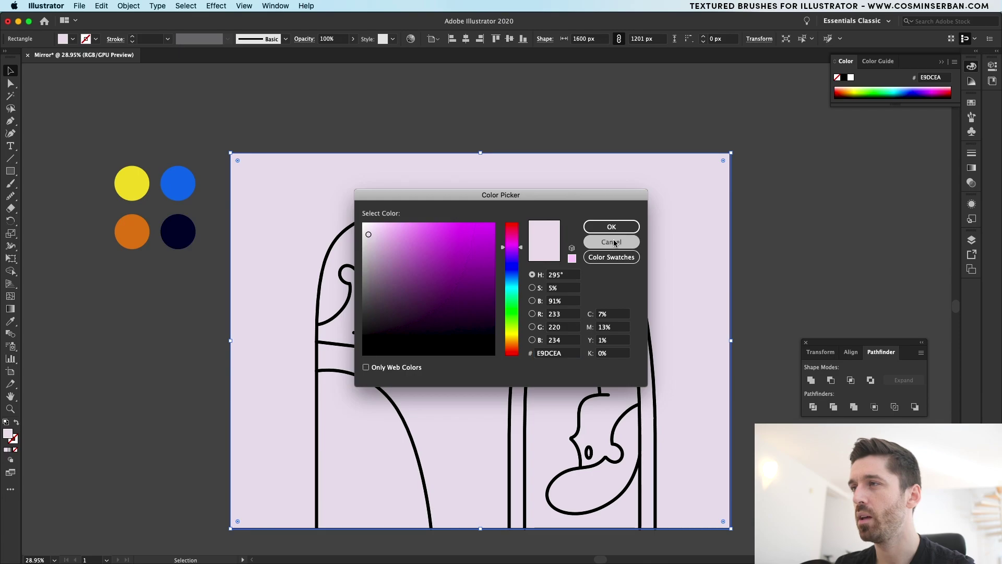
click(609, 226)
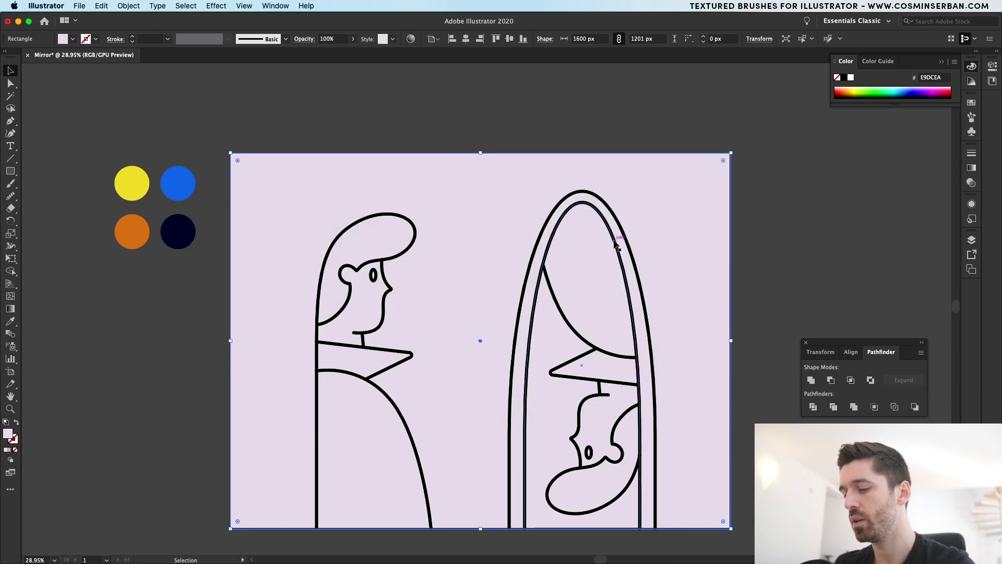
- Sample the orange circle's colour onto the background rectangle and lighten the fill to pale cream #F4E5D7
key(i)
click(141, 227)
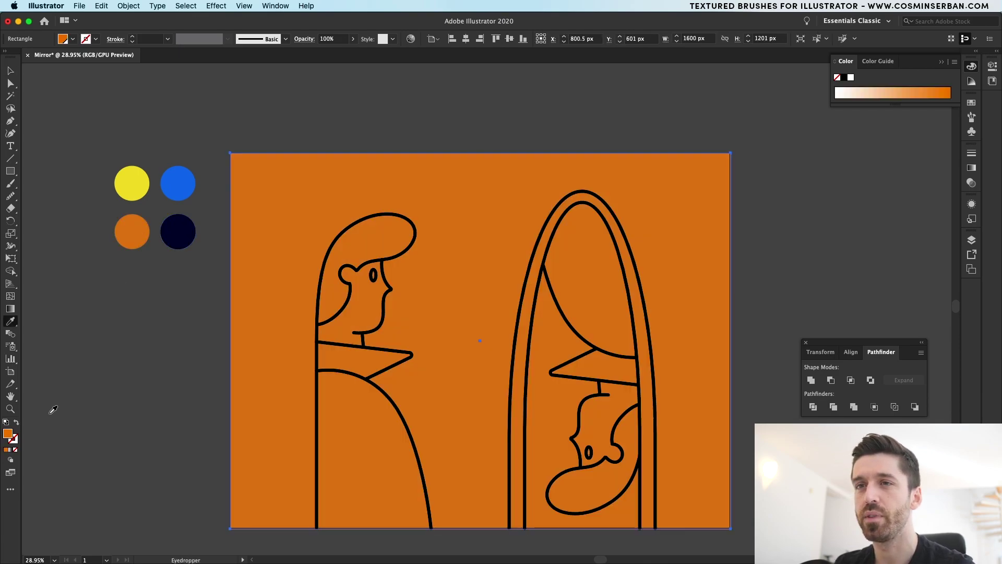
double_click(7, 437)
click(371, 229)
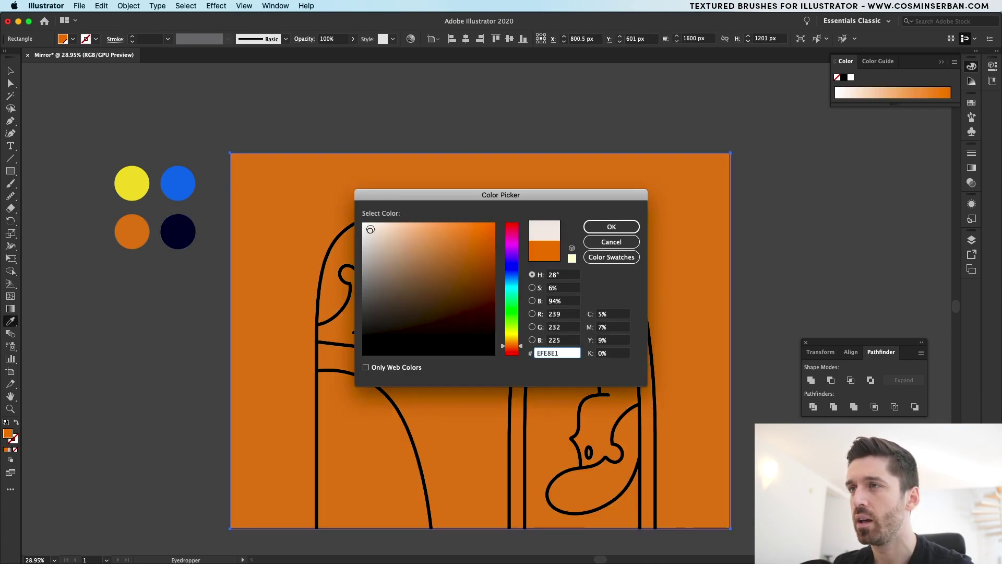
click(606, 226)
key(v)
click(784, 237)
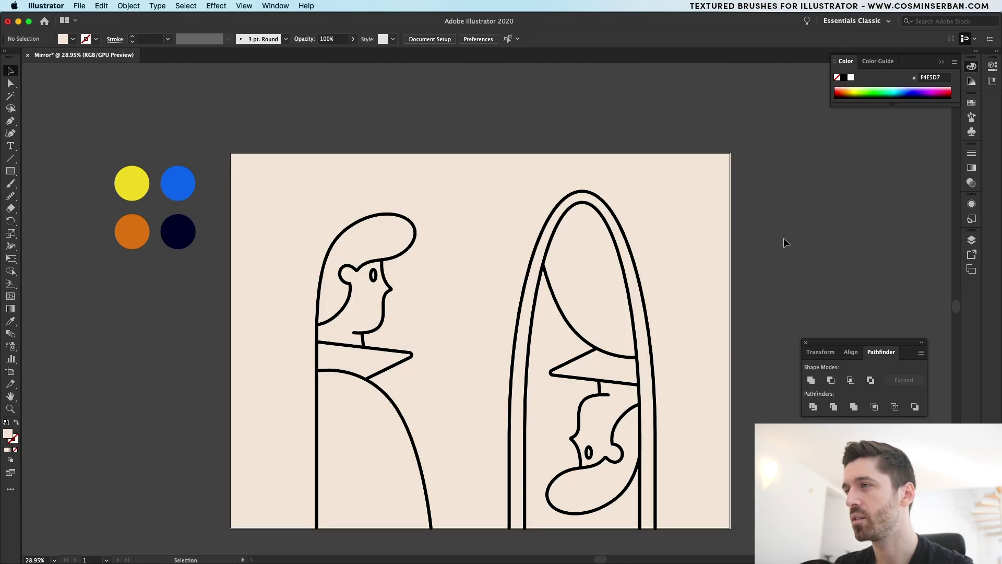
- Group all the line art without the background rectangle and colour its strokes with the dark navy palette swatch
drag(754, 178, 295, 530)
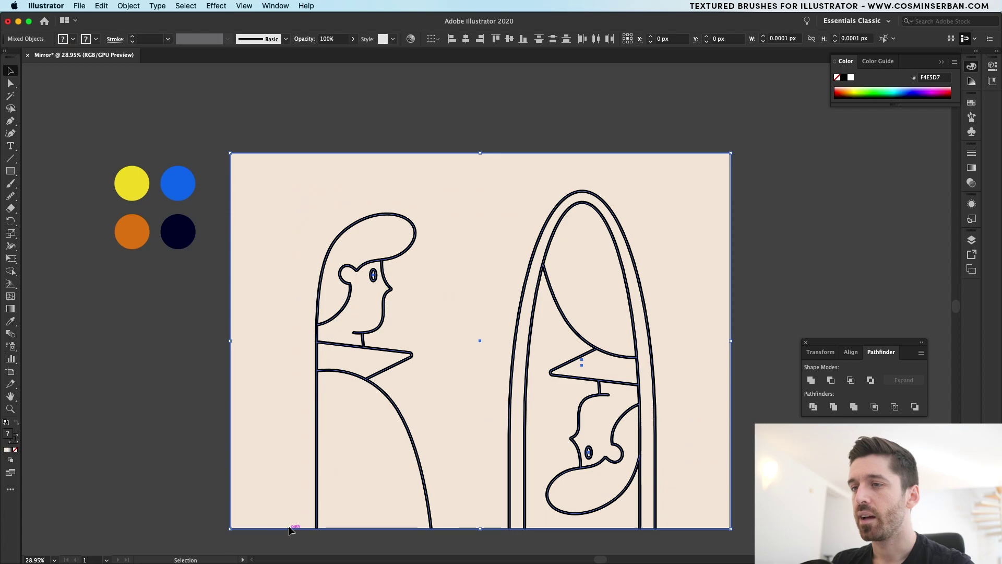
shift+click(261, 456)
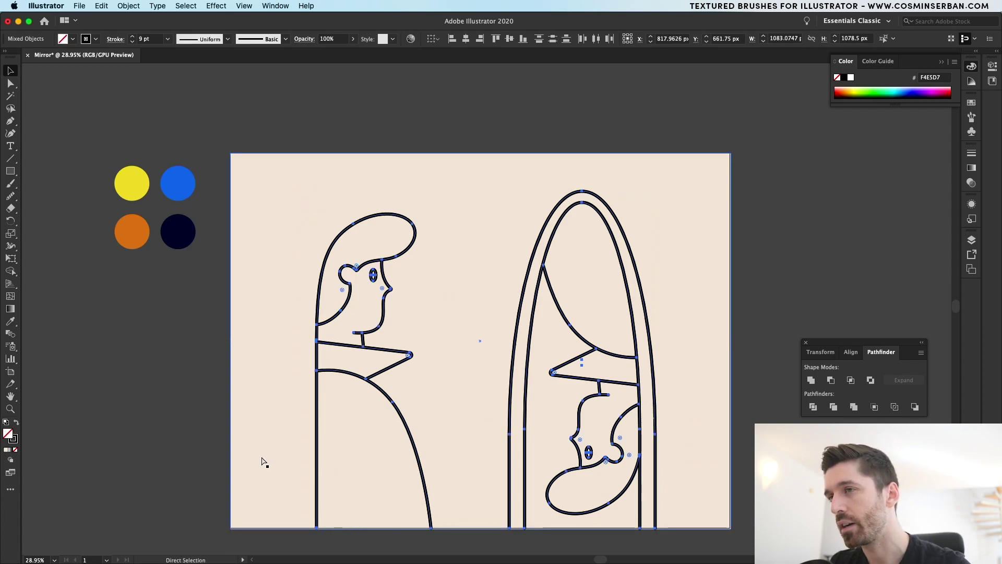
key(super+g)
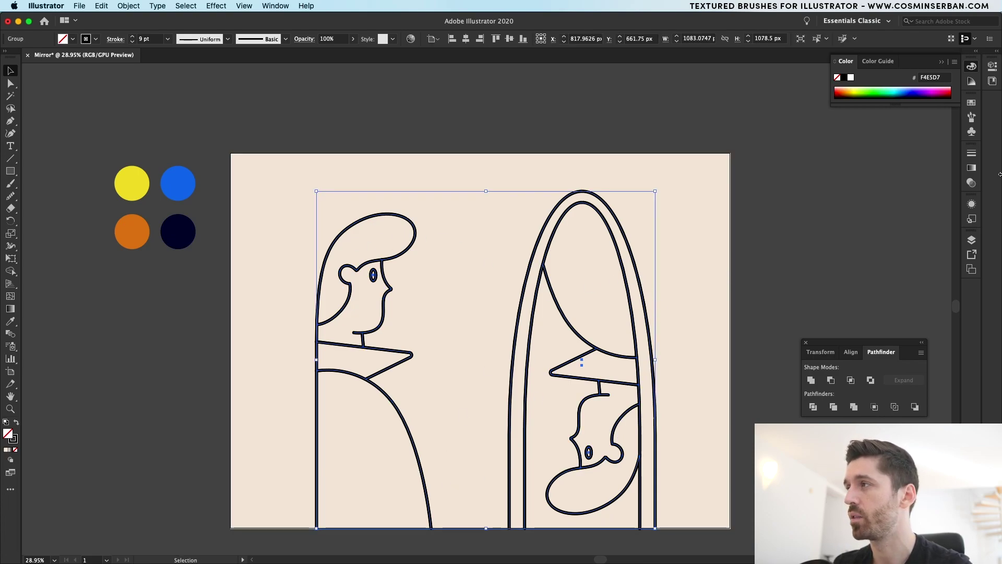
click(973, 103)
click(847, 118)
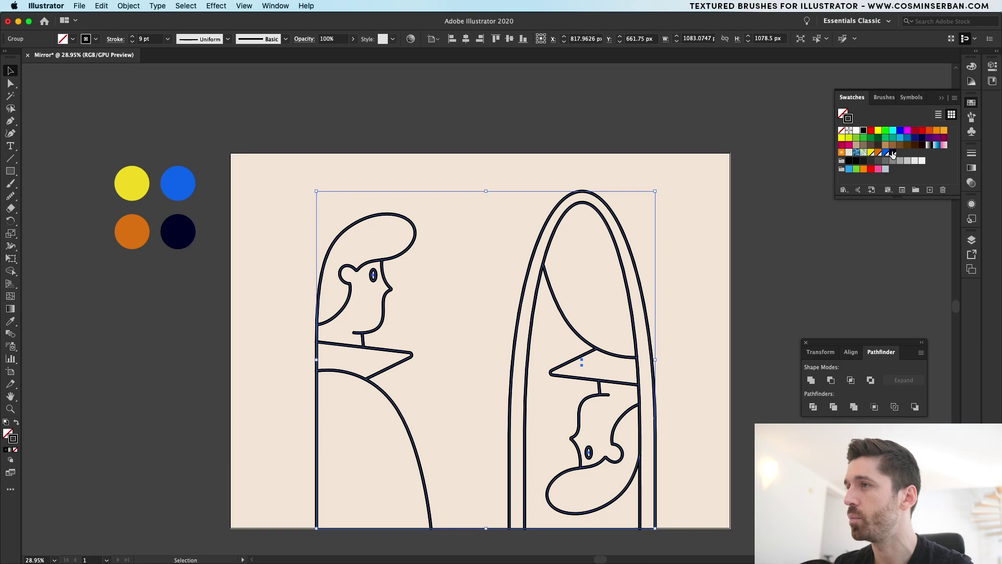
- Move the line-art group to the top of Layer 1 and lock it
click(972, 240)
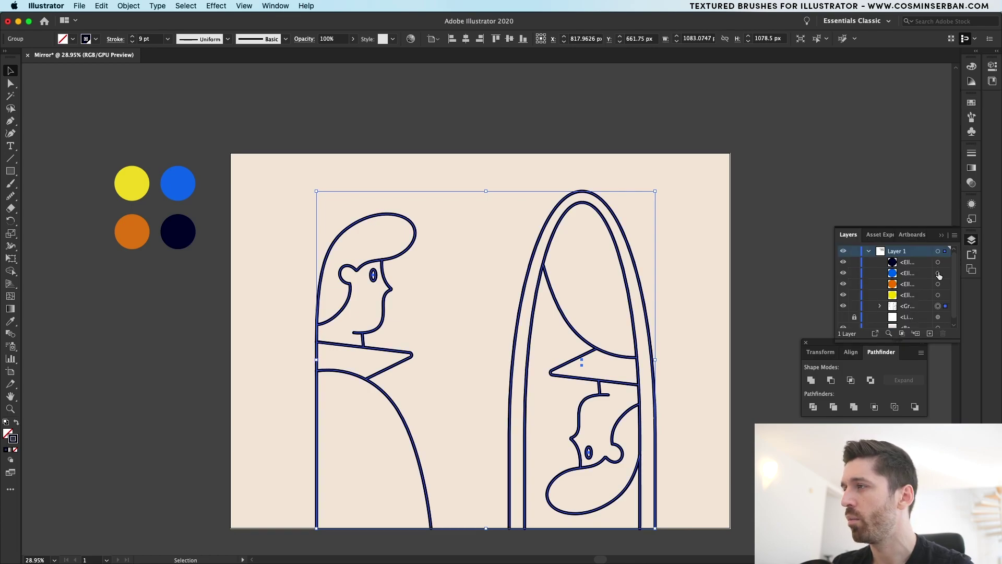
drag(910, 307, 910, 263)
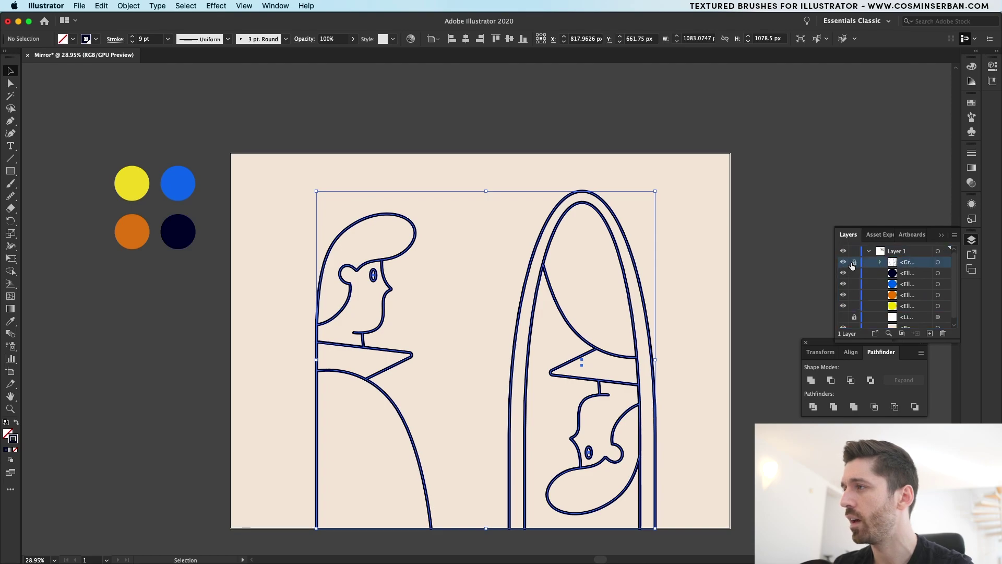
click(854, 262)
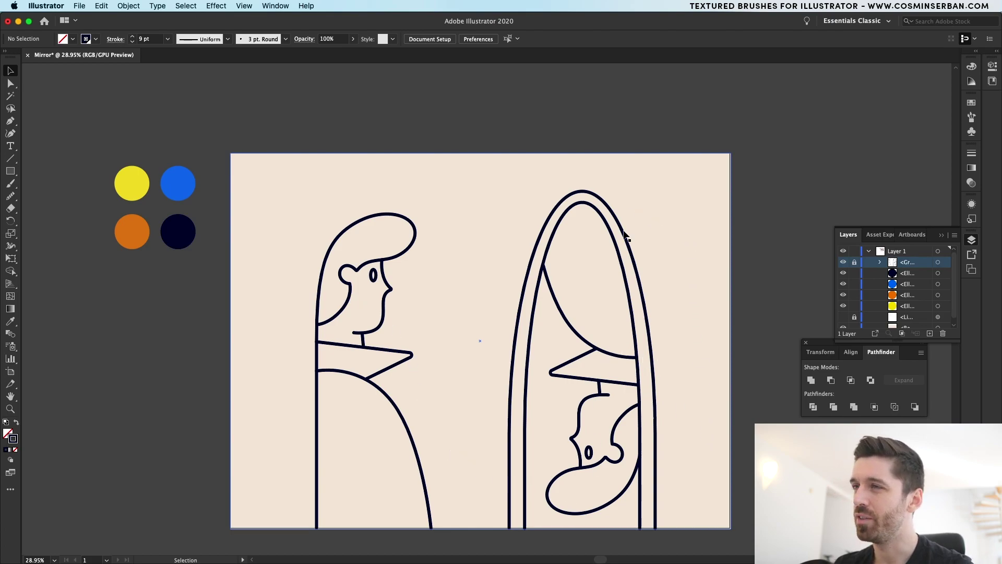
- Draw a closed wavy blue shape of about 1390 x 1026 px across the man and mirror with the Curvature tool, behind the line art
click(11, 133)
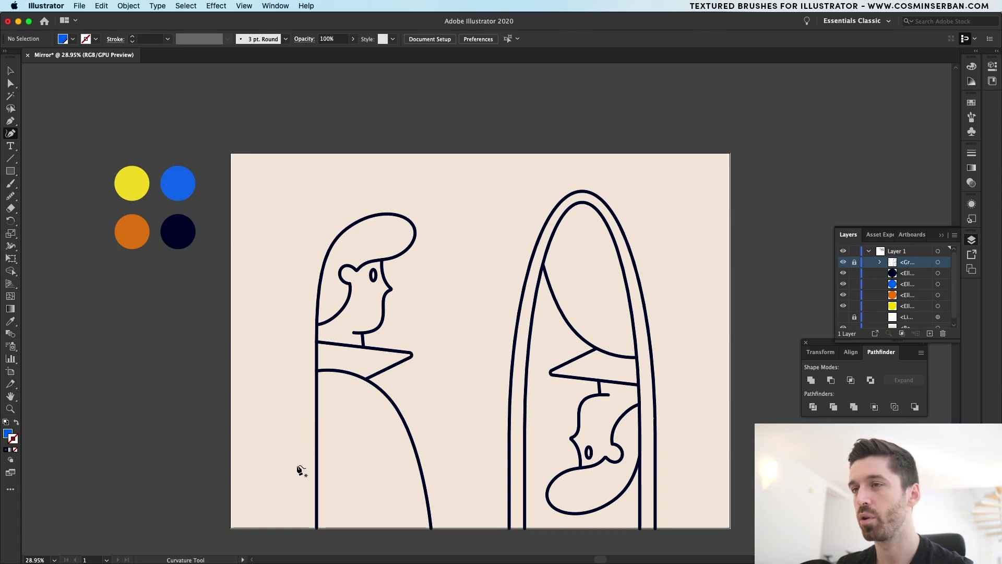
click(281, 472)
click(421, 193)
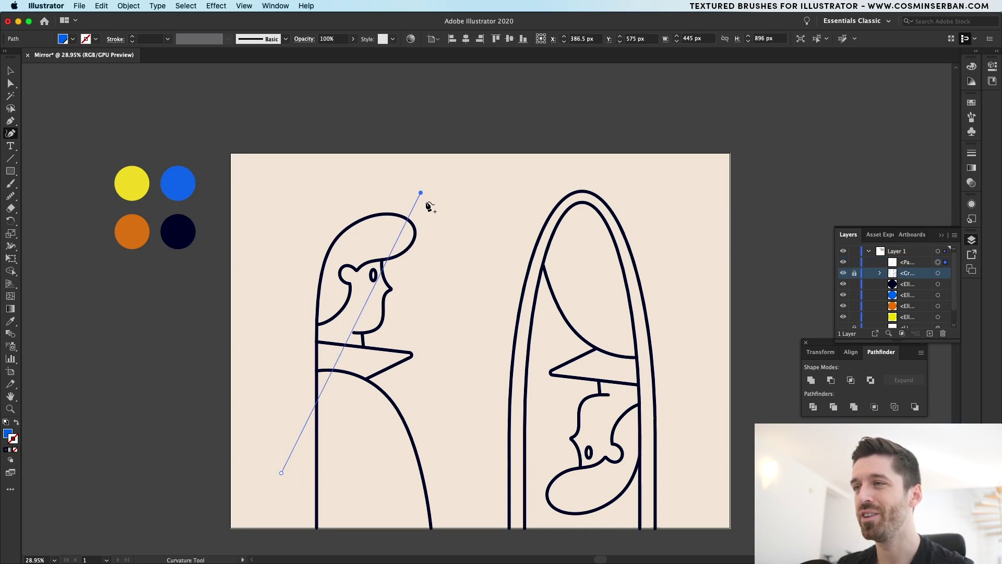
click(475, 380)
click(658, 193)
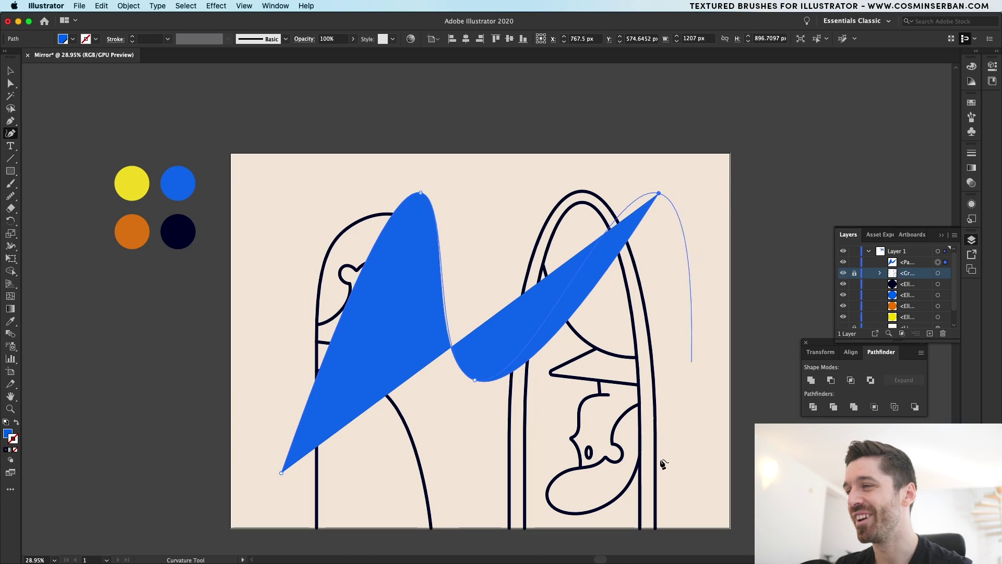
click(610, 509)
click(560, 386)
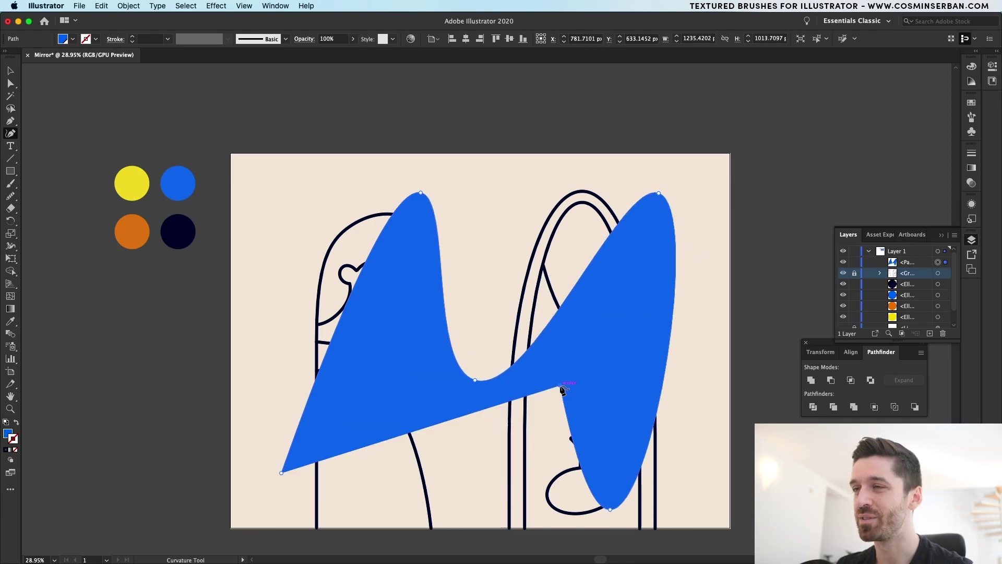
click(389, 512)
click(377, 360)
key(super+z)
click(362, 400)
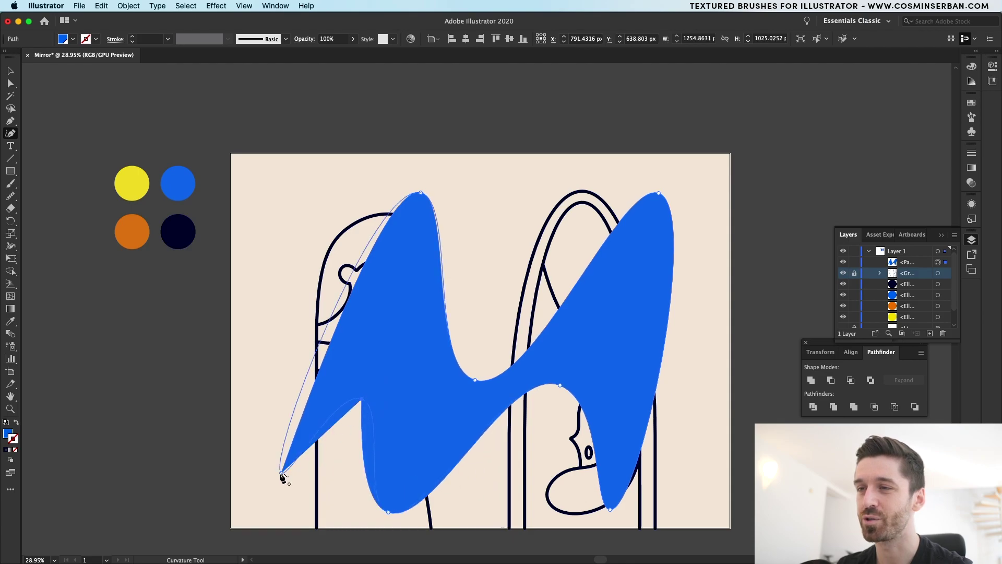
click(281, 473)
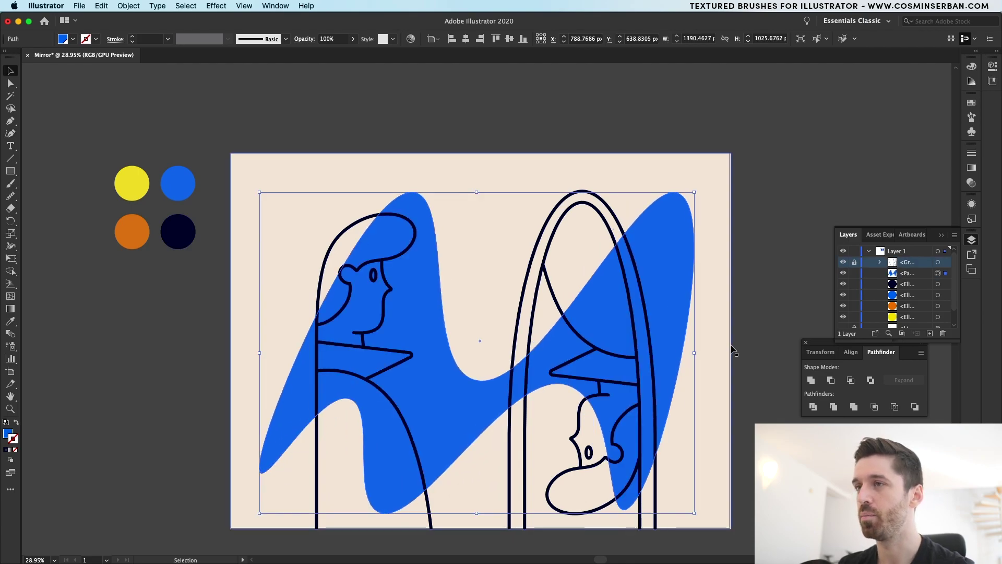
click(765, 346)
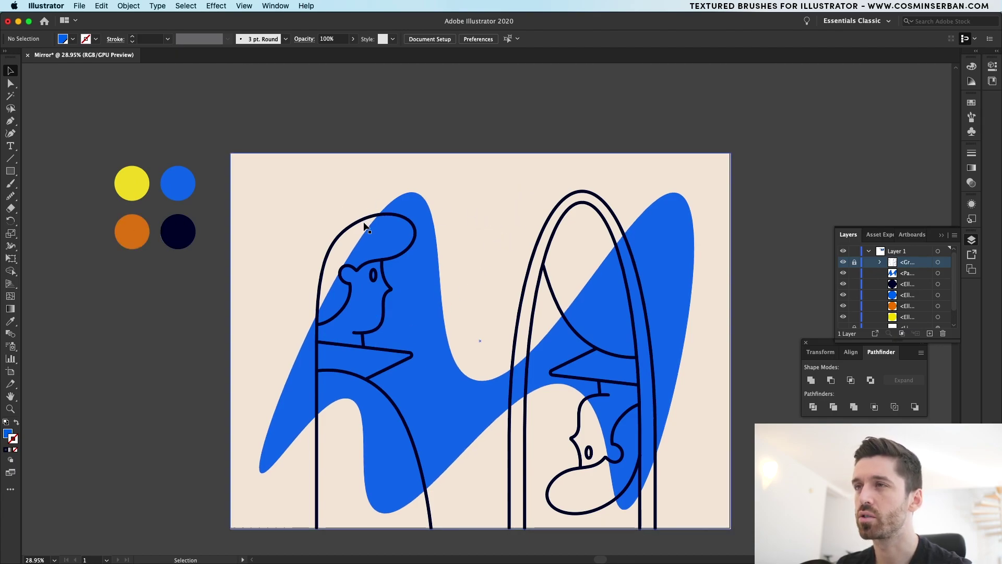
- Draw an orange fill shape for the man's hair and a cream F4E5D7 shape for his face and neck with the Pen tool
key(p)
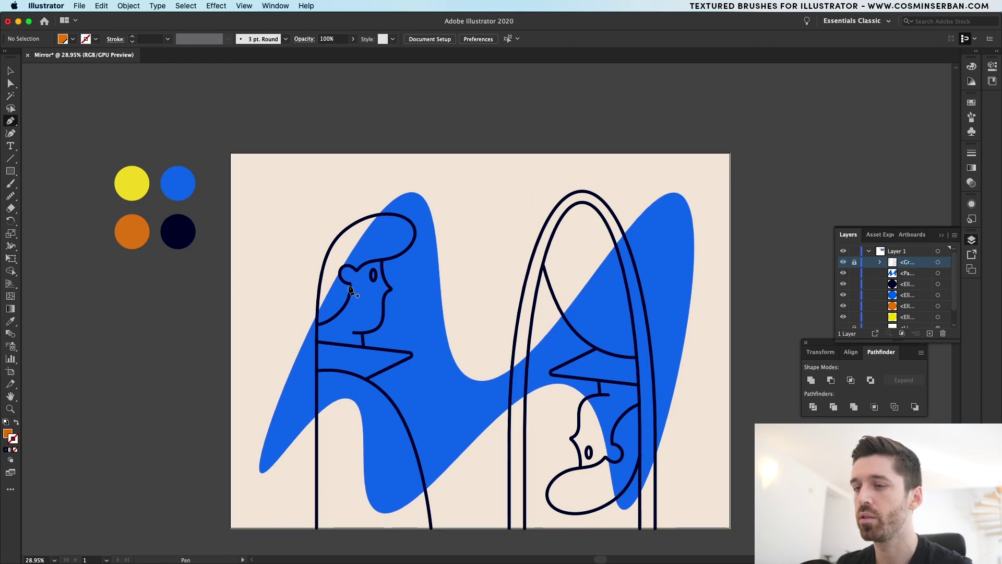
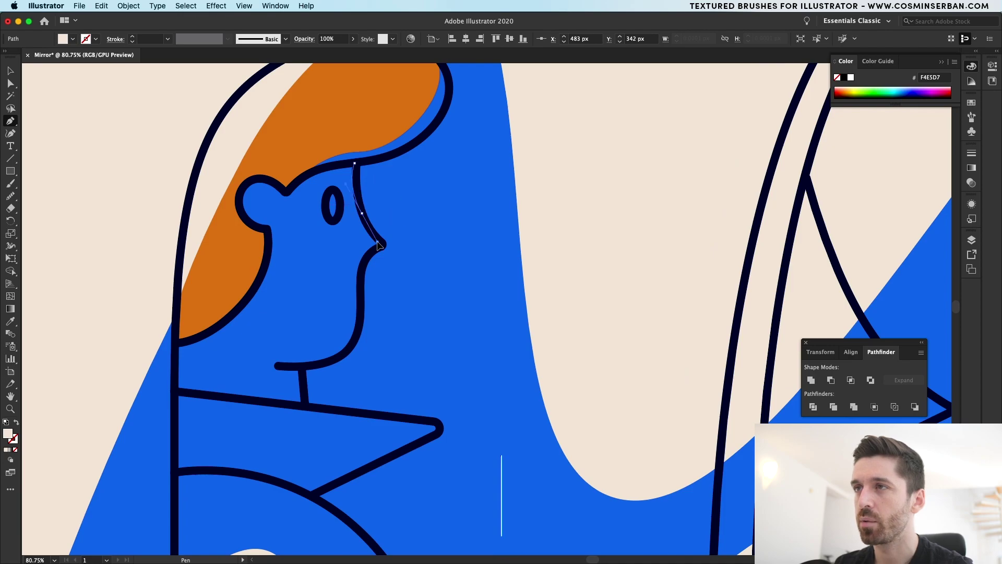
drag(266, 230, 291, 191)
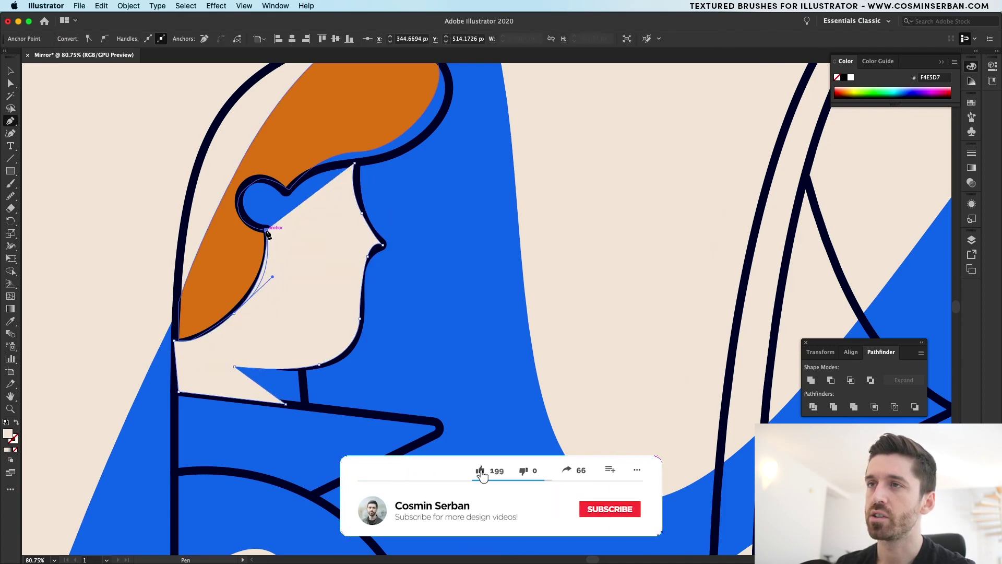
click(266, 231)
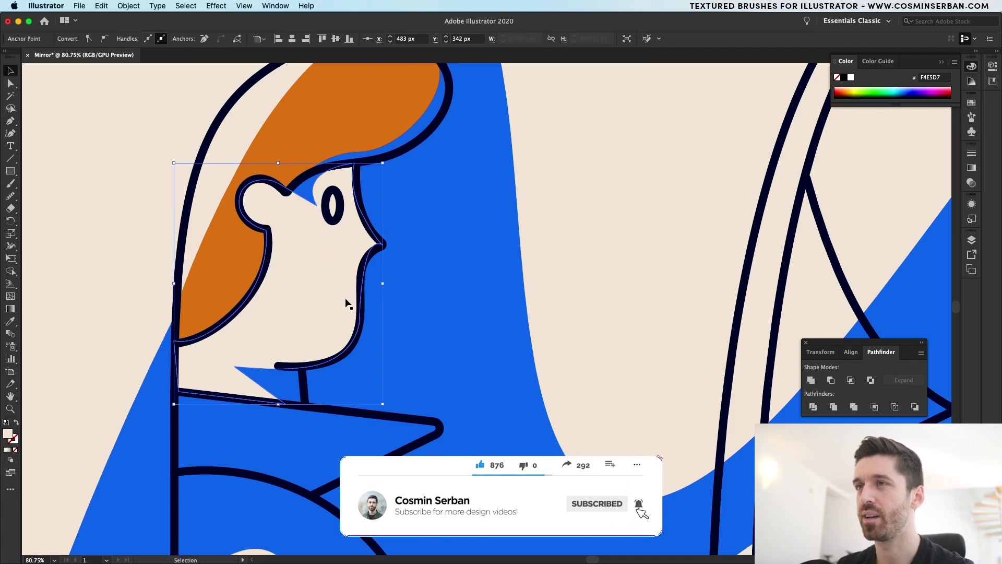
- Move the cream face shape's stray anchor beside the eye onto the notch between the ear and the hairline
drag(314, 205, 307, 206)
click(389, 366)
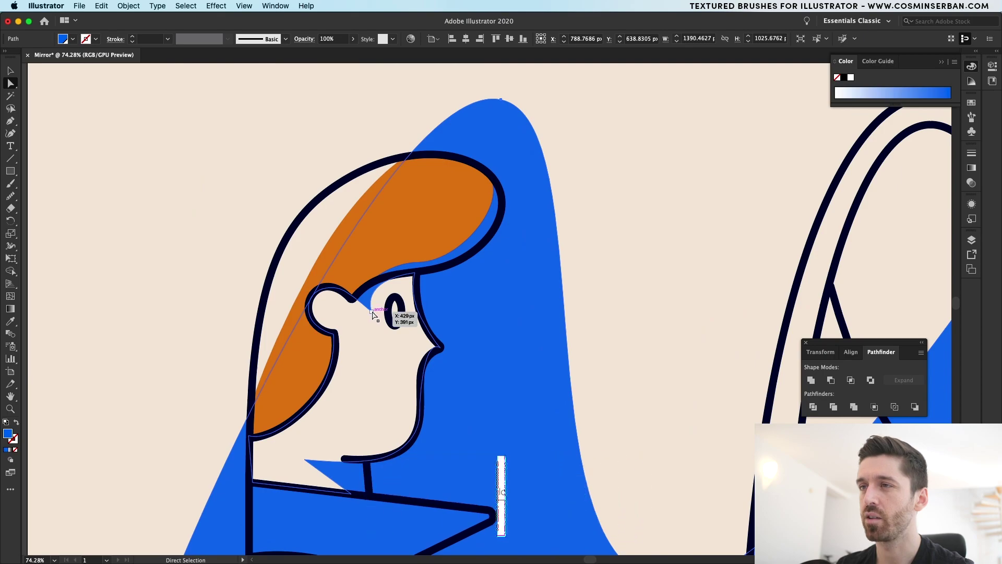
click(372, 316)
drag(372, 311, 354, 299)
click(177, 308)
- Draw a fill shape with a wavy front edge over the man's collar and coat with the Pen tool, using the palette's yellow
scroll(178, 308, down, 2)
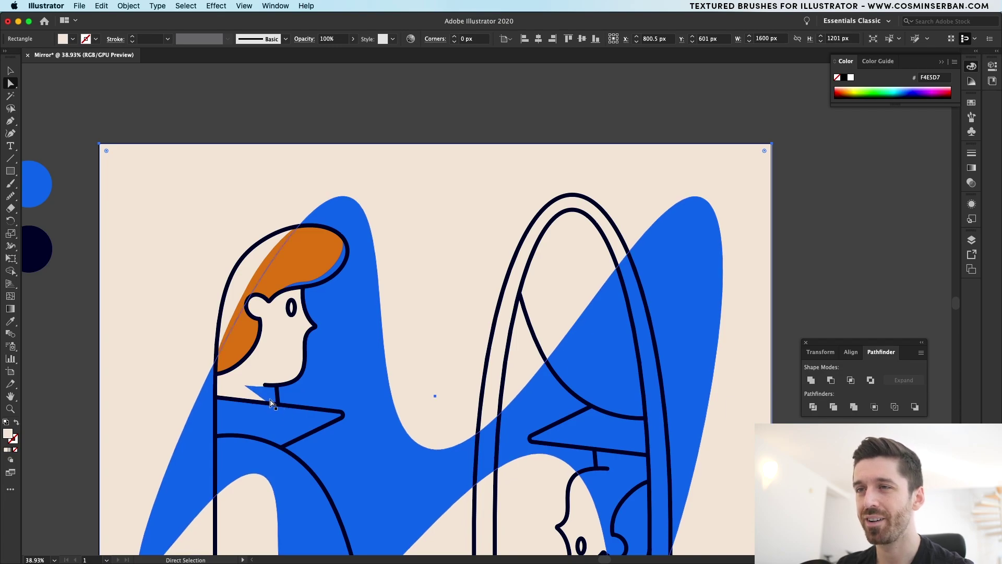
scroll(282, 488, down, 5)
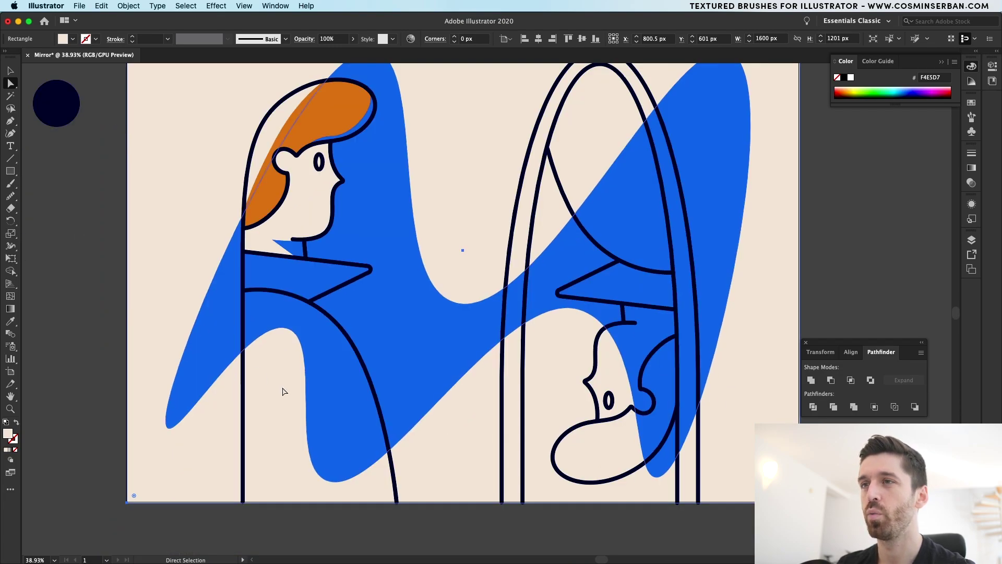
click(76, 170)
scroll(77, 170, left, 5)
scroll(76, 170, up, 4)
click(129, 144)
key(v)
click(183, 388)
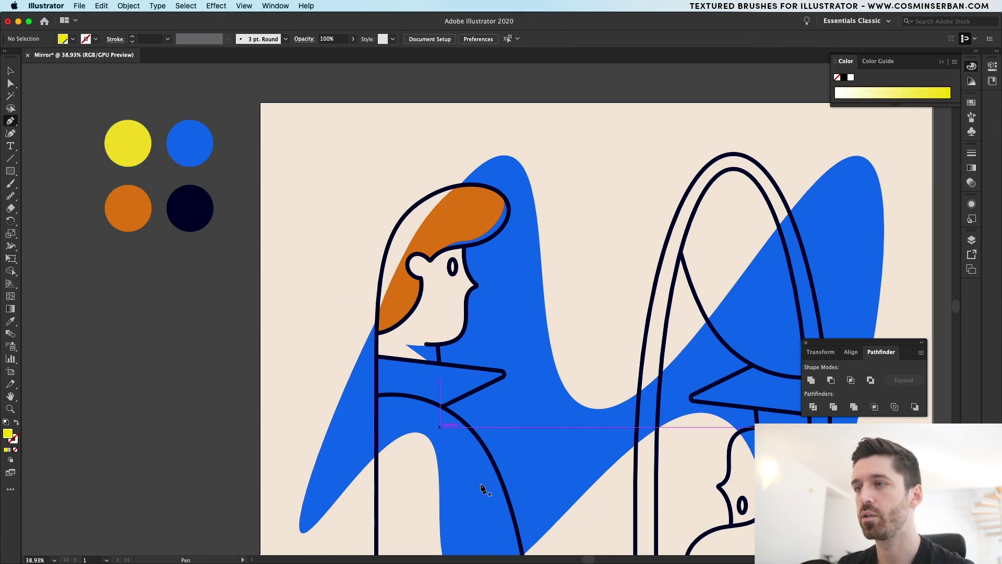
scroll(476, 479, down, 2)
scroll(476, 479, right, 2)
click(378, 357)
drag(416, 356, 414, 280)
click(385, 356)
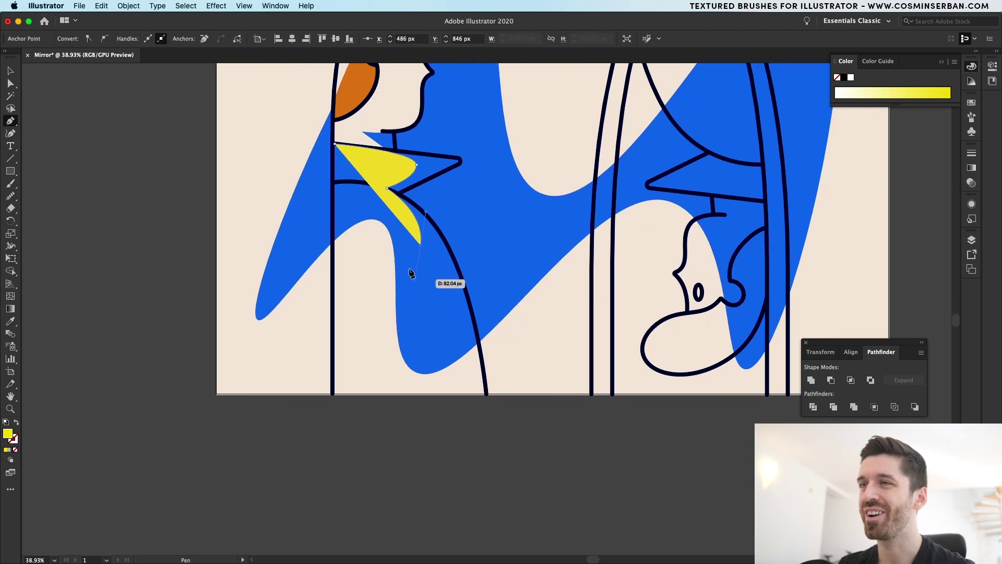
drag(394, 246, 403, 272)
key(v)
click(507, 231)
- Reshape the wavy front edge of the yellow coat fill by pulling its lower anchor and handle outward
scroll(507, 229, down, 5)
click(521, 369)
scroll(521, 369, down, 3)
scroll(494, 331, up, 6)
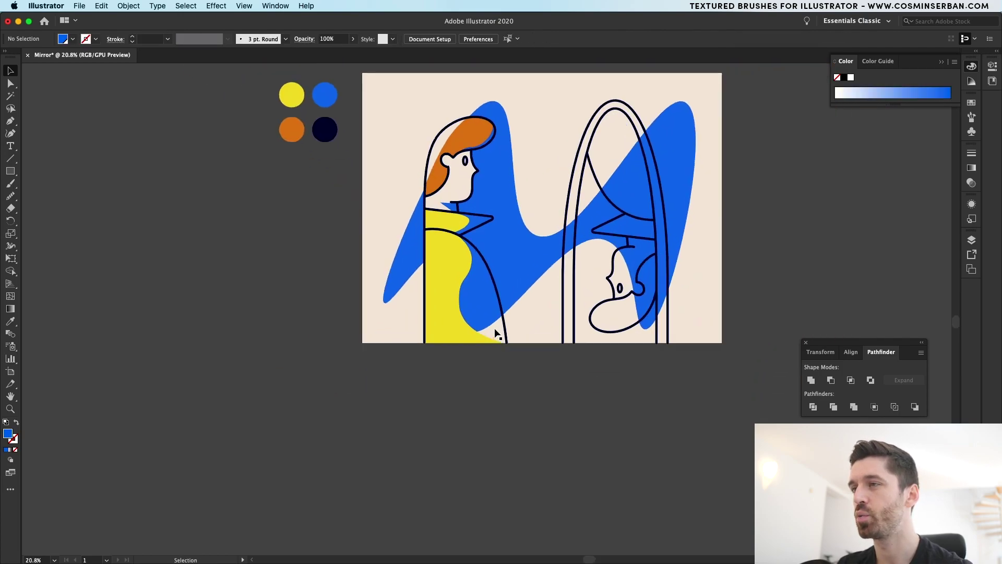
key(a)
drag(444, 297, 489, 287)
drag(491, 329, 472, 337)
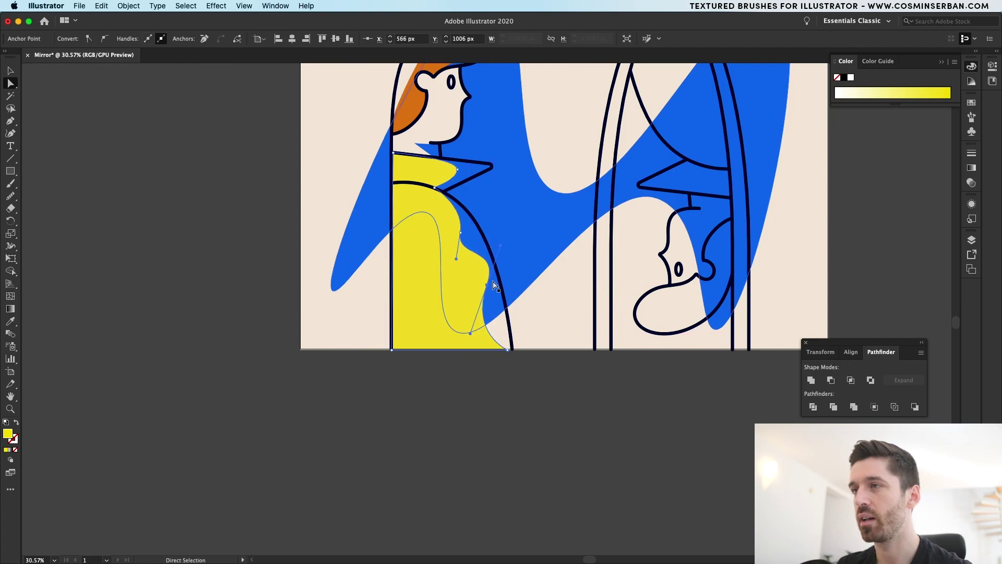
click(600, 380)
- Adjust the anchor and handle under the fringe so the orange hair fill reaches the dark outline
scroll(600, 380, down, 5)
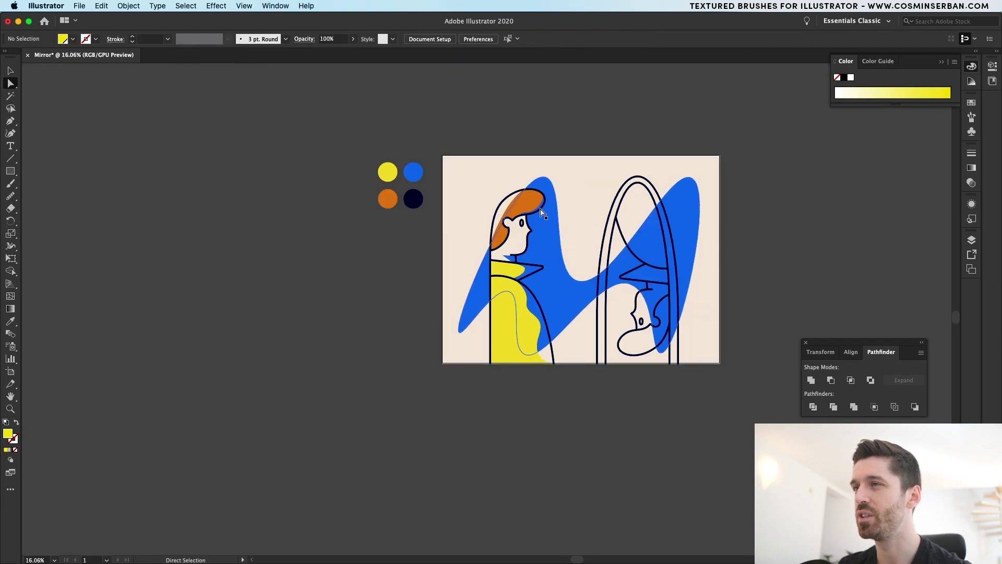
scroll(541, 211, up, 3)
scroll(540, 211, up, 3)
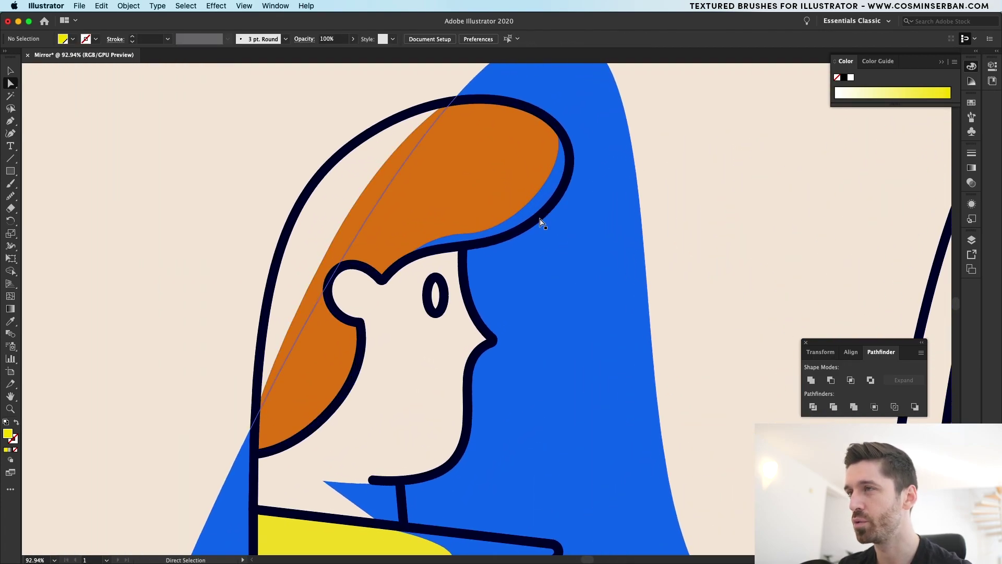
click(523, 215)
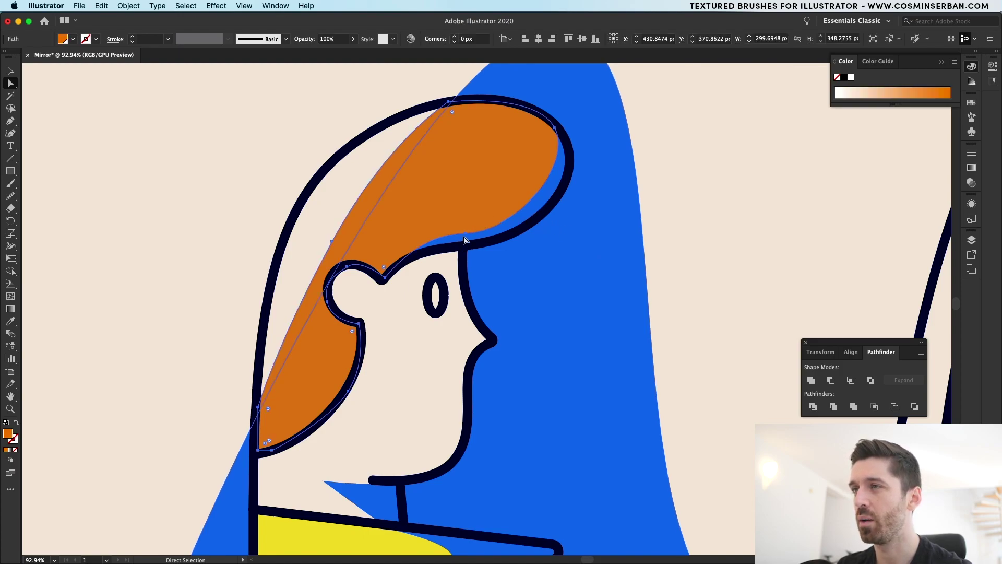
drag(465, 240, 468, 251)
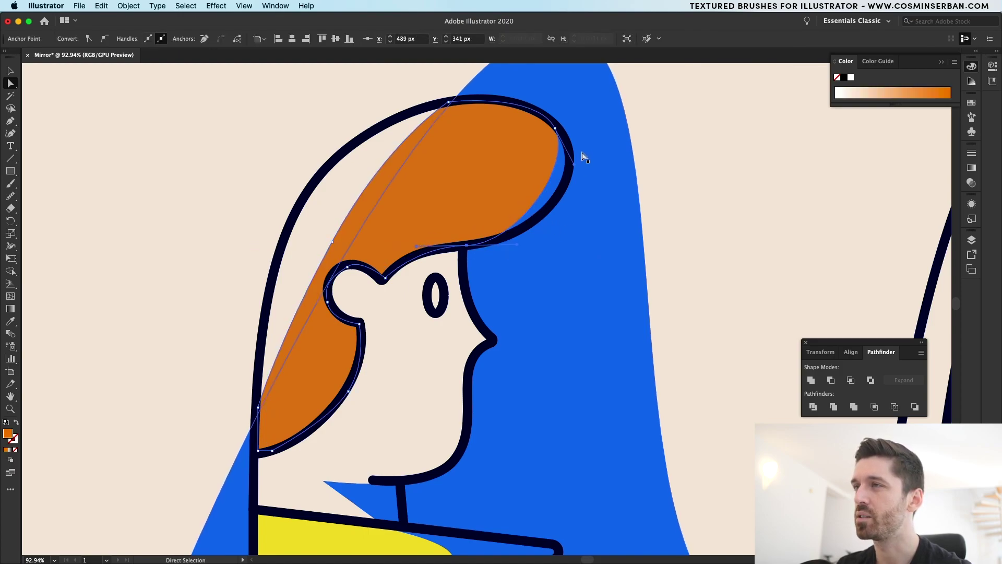
drag(573, 166, 599, 184)
key(v)
click(669, 211)
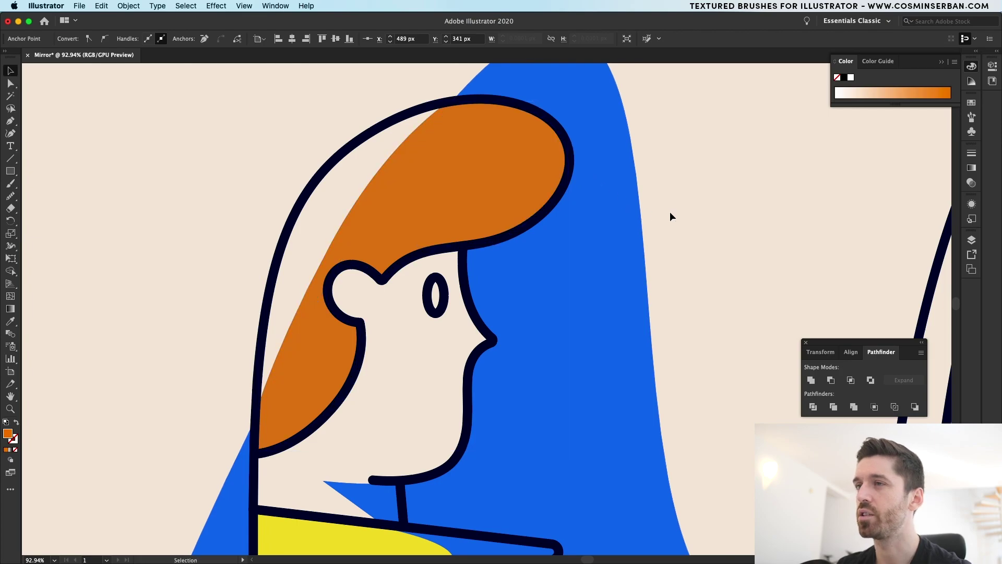
- Draw a fill shape over the back of the reflection's hair around the ear with the Pen tool, using the man's orange hair fill
scroll(669, 211, down, 4)
scroll(669, 211, right, 5)
click(704, 427)
scroll(704, 427, up, 3)
scroll(704, 427, right, 2)
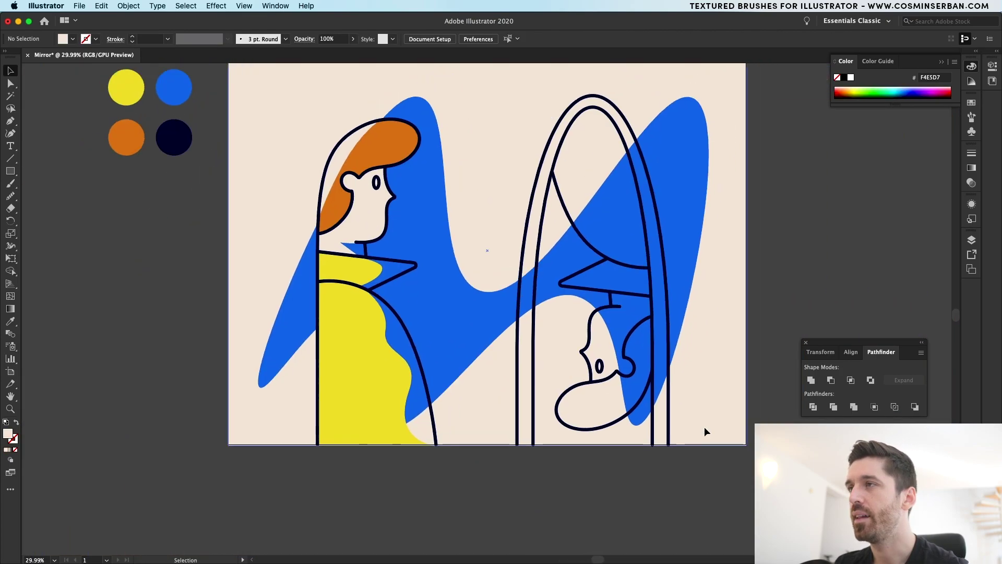
scroll(586, 252, up, 2)
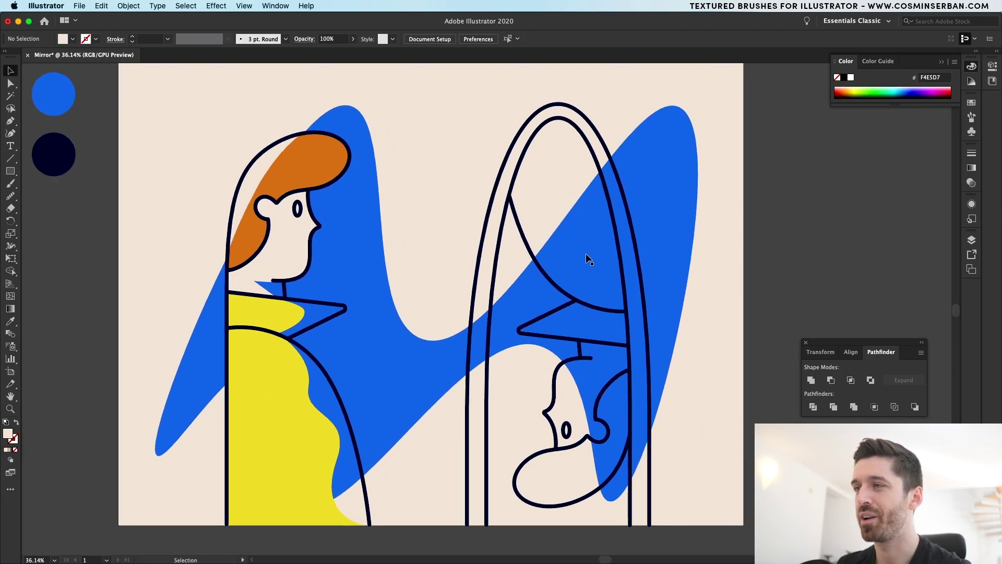
click(324, 166)
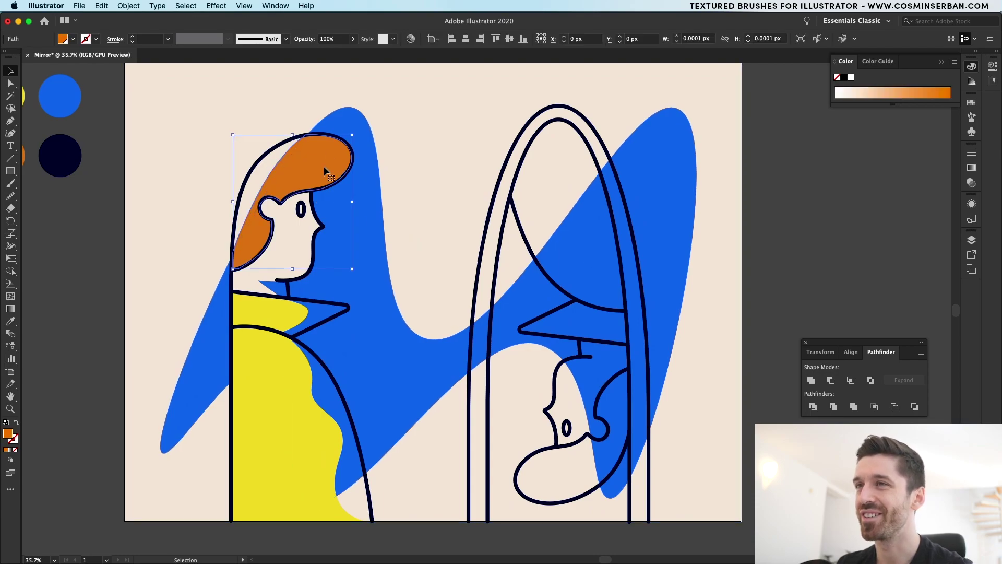
key(p)
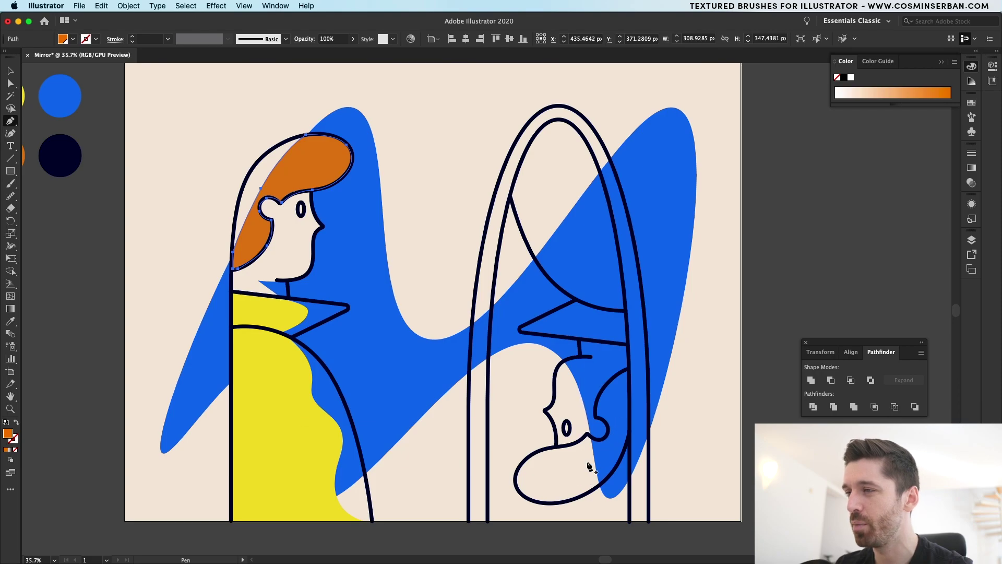
click(588, 436)
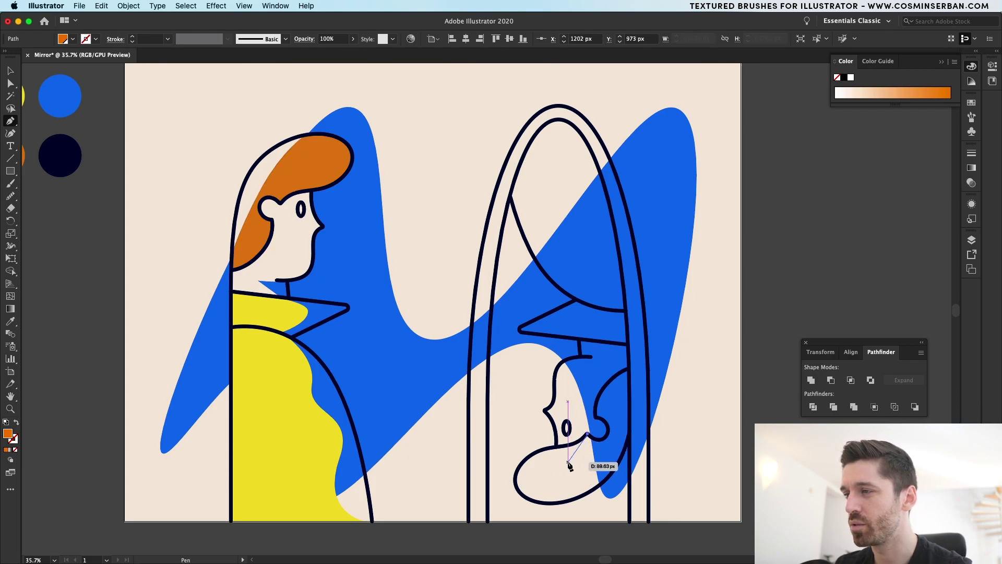
drag(542, 476, 542, 477)
drag(601, 394, 609, 443)
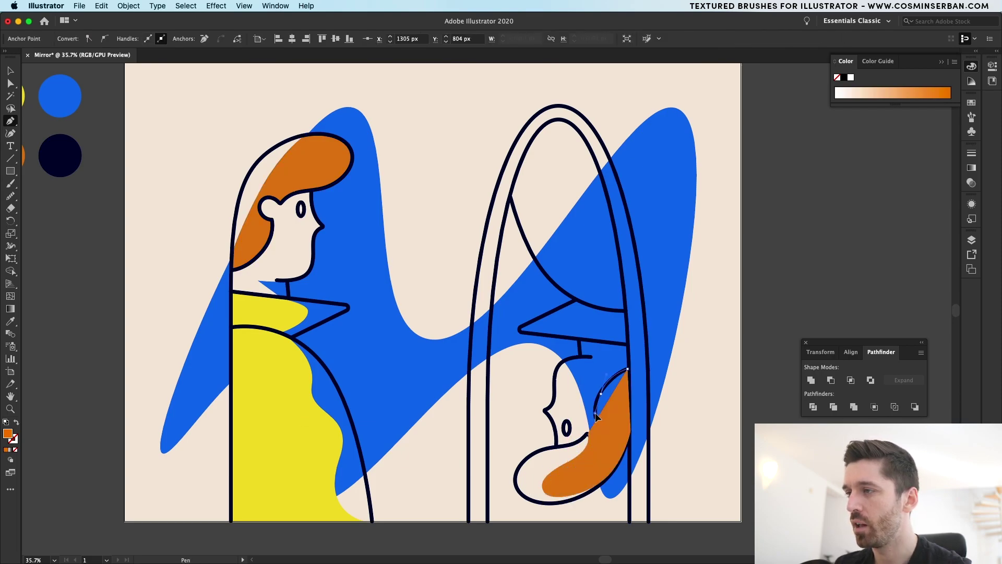
click(595, 417)
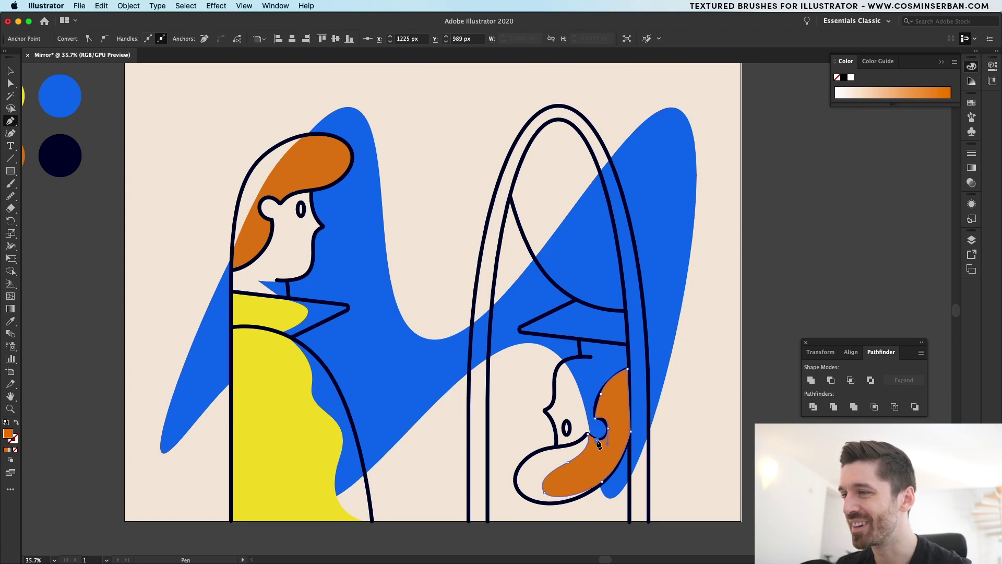
click(590, 438)
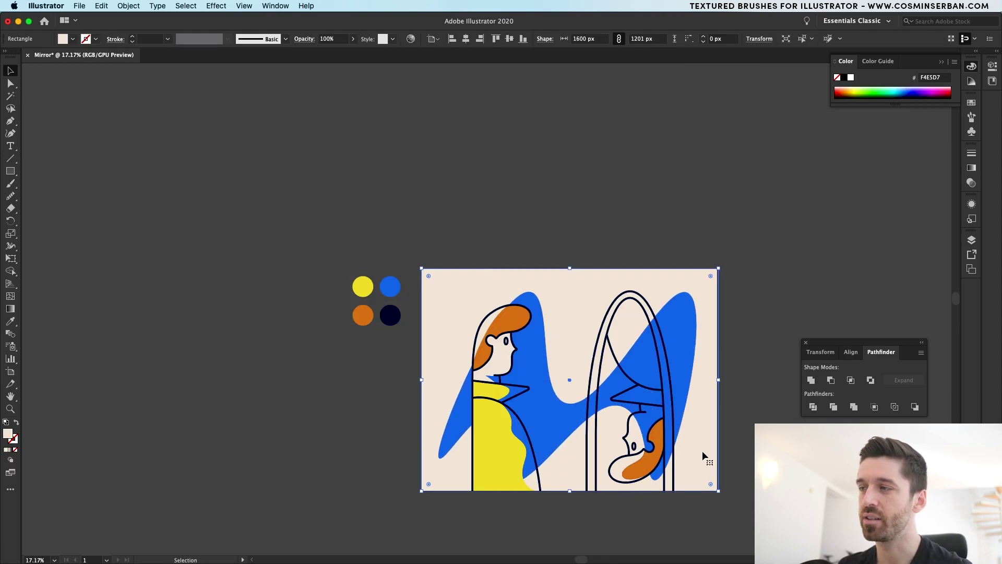
click(750, 468)
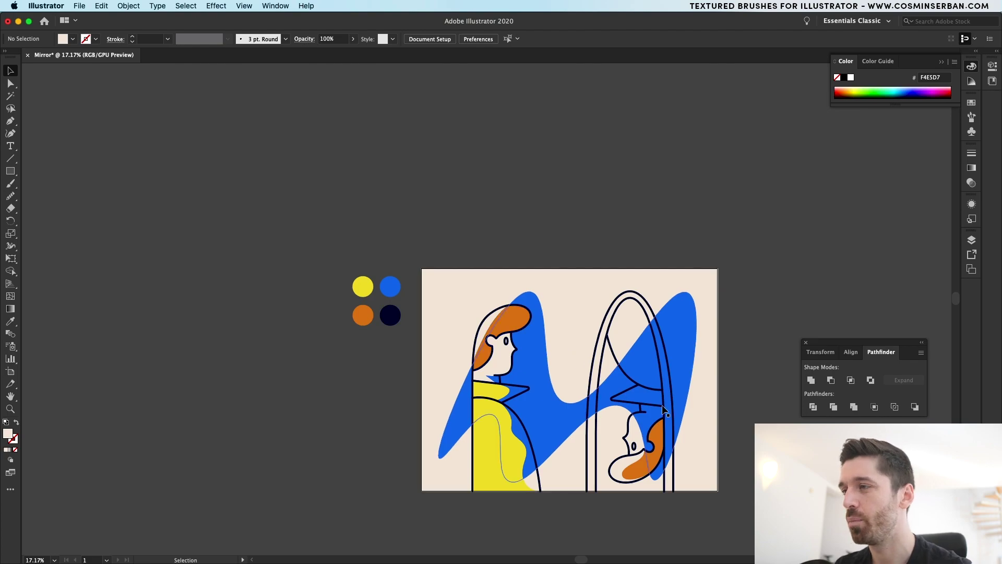
- Draw a closed cream shape over the reflection's chin, neck and face with the Pen tool, using the background's fill
scroll(665, 411, up, 1)
scroll(664, 411, up, 5)
click(472, 352)
key(p)
click(594, 437)
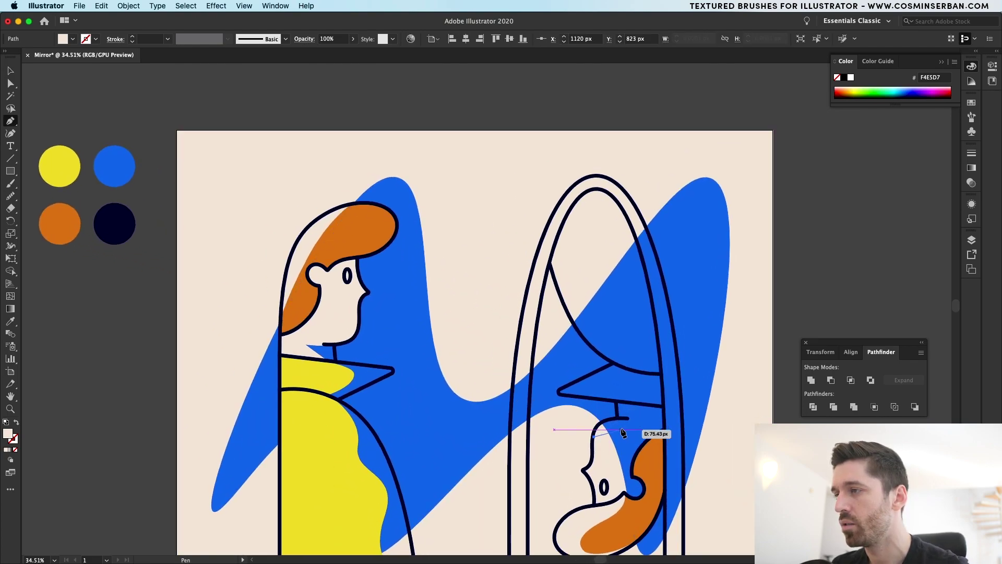
click(648, 419)
click(642, 406)
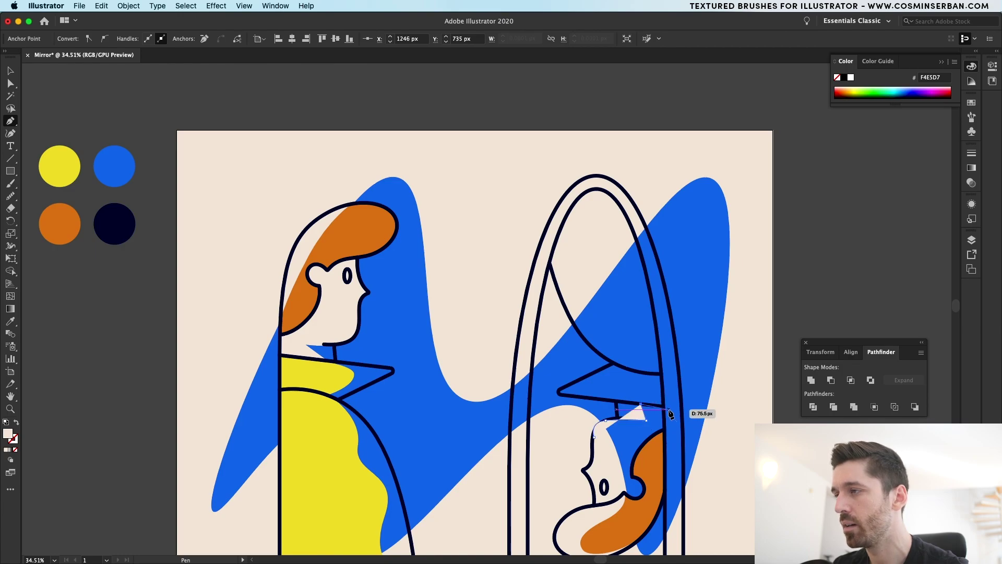
click(663, 406)
click(664, 430)
click(647, 500)
click(628, 511)
click(604, 507)
click(594, 437)
- Send the reflection's cream face shape backward until it sits behind the orange hair fill and the line art
key(v)
key(super+[)
key(super+[)
key(super+[)
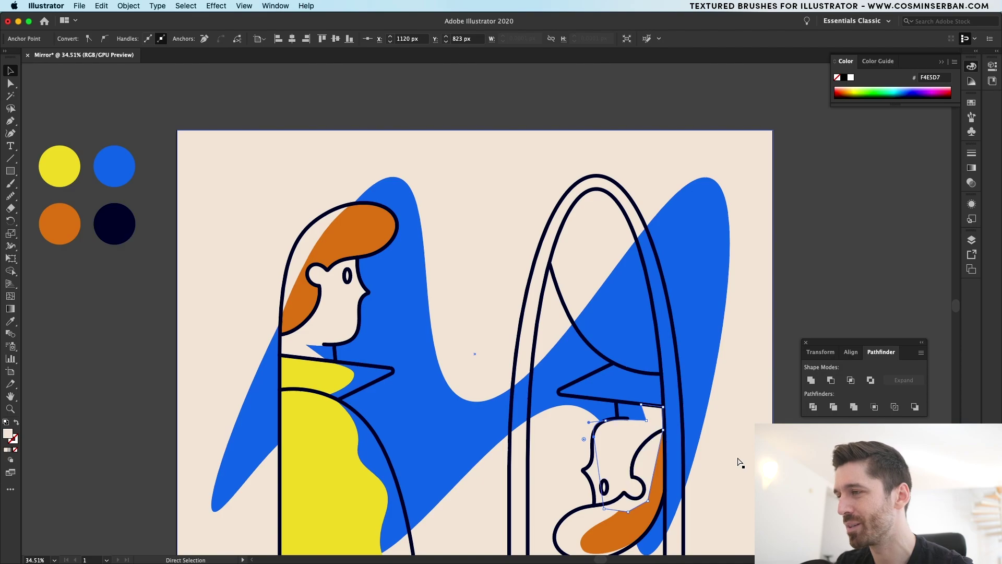
key(super+[)
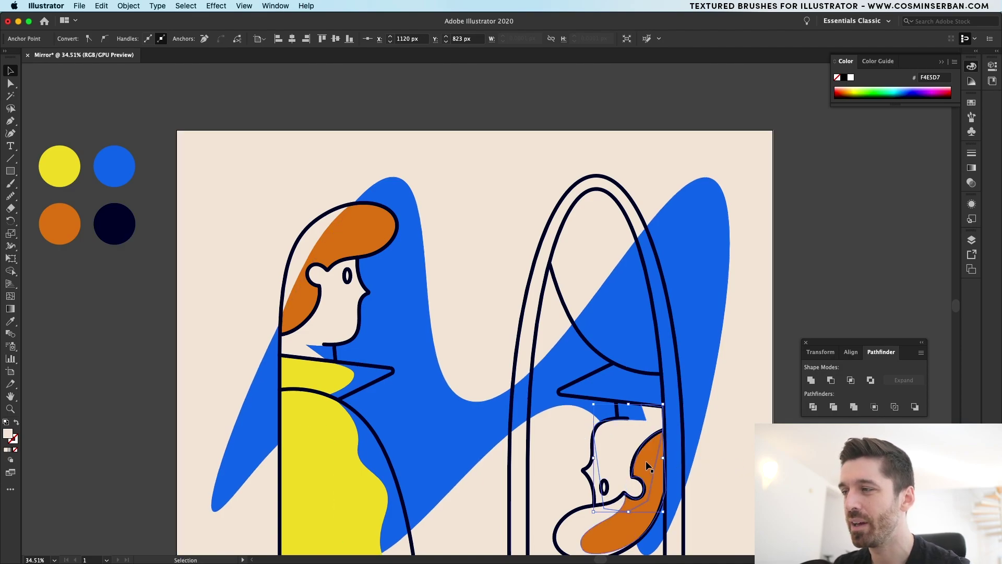
click(735, 366)
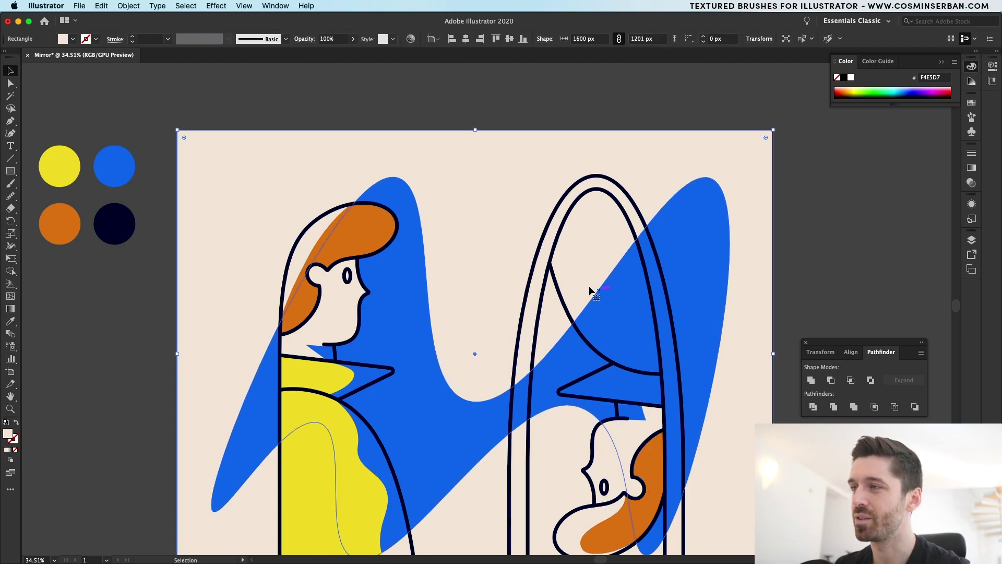
- Draw a wavy yellow fill over the reflection's collar and coat with the Pen tool and send it behind the dark outlines
click(328, 458)
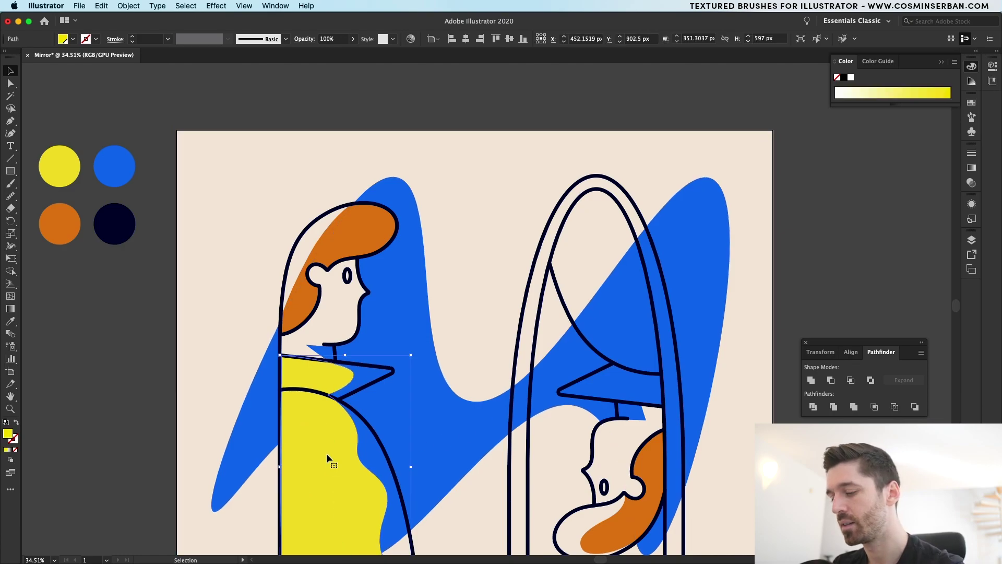
key(p)
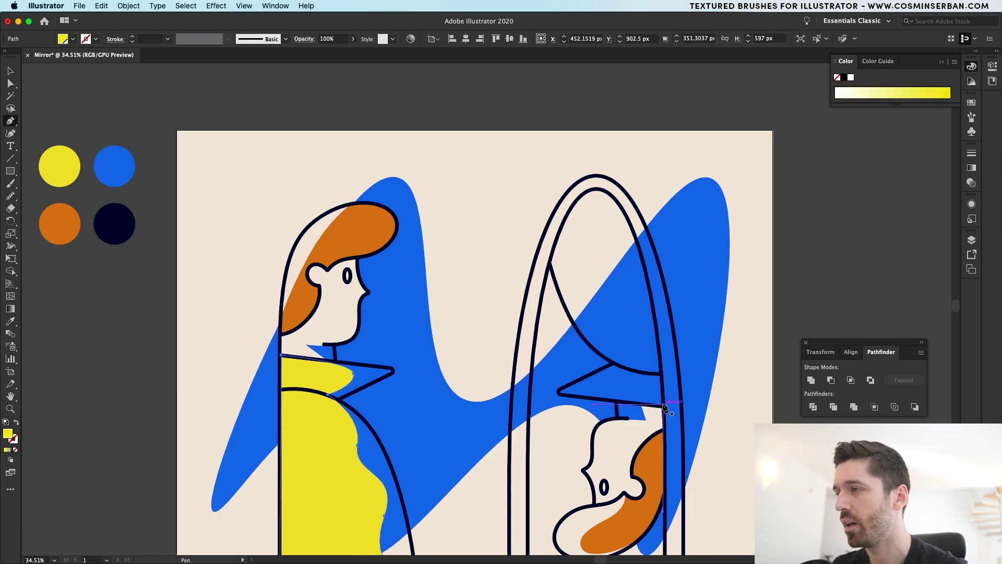
click(643, 404)
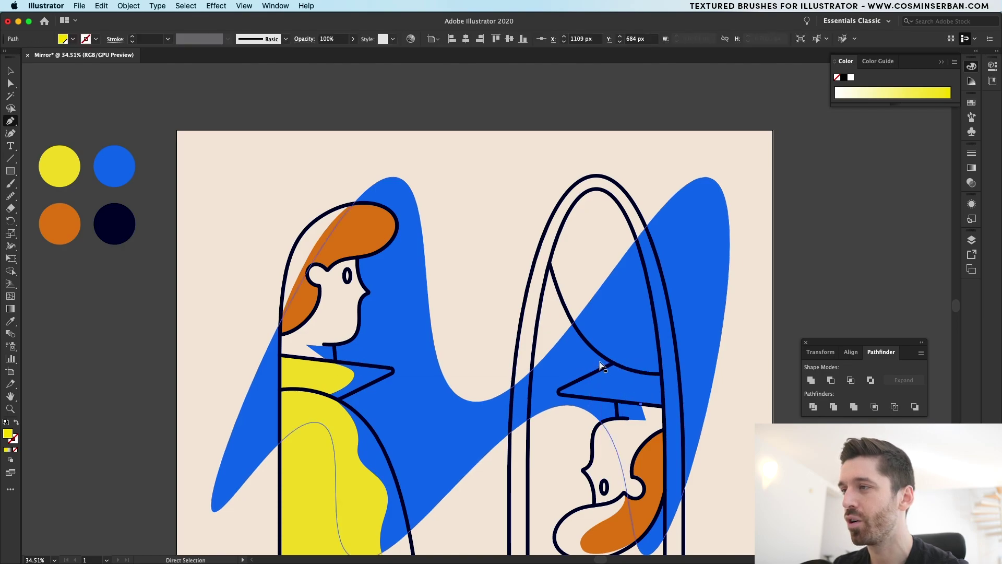
drag(581, 374, 581, 356)
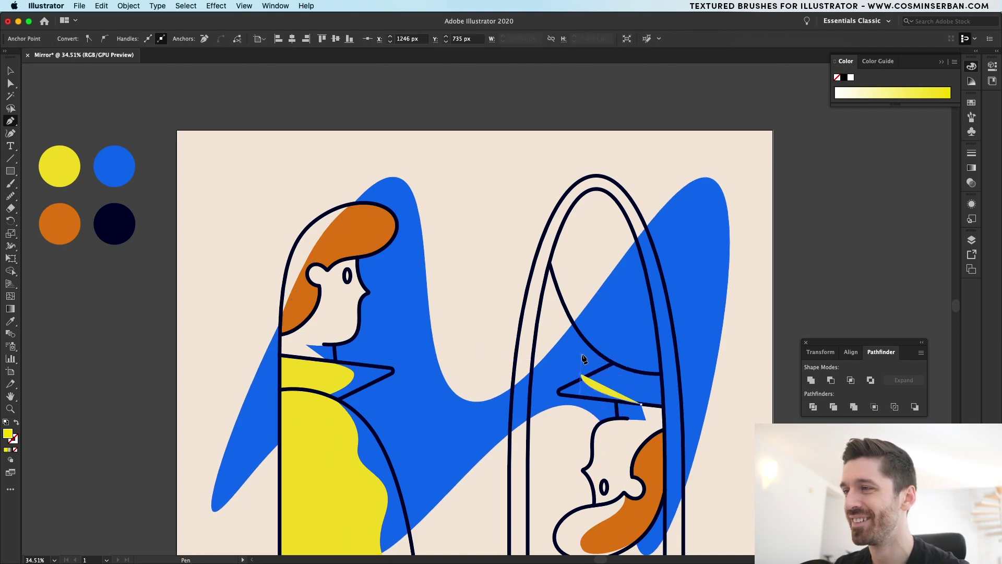
click(612, 361)
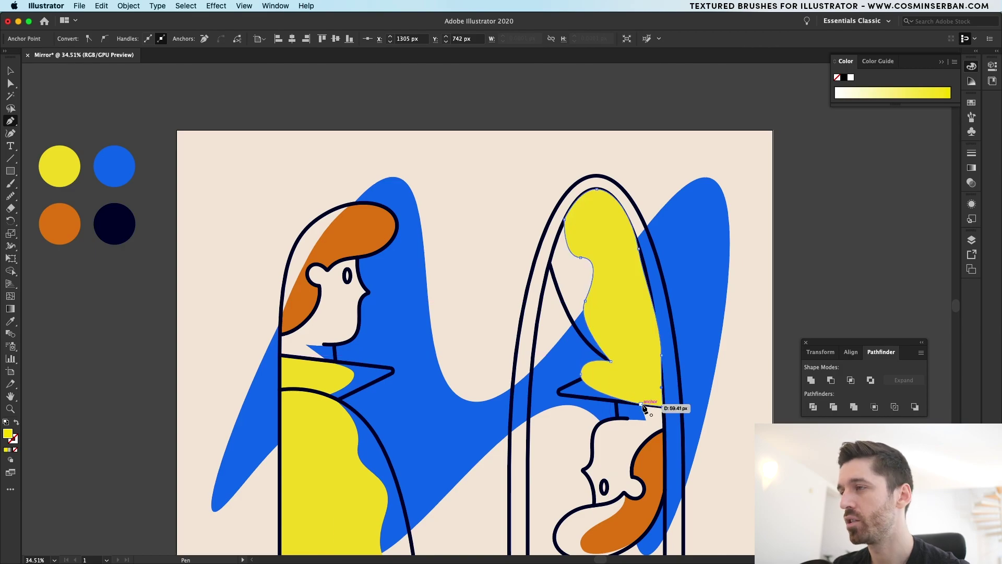
click(641, 404)
key(v)
key(super+[)
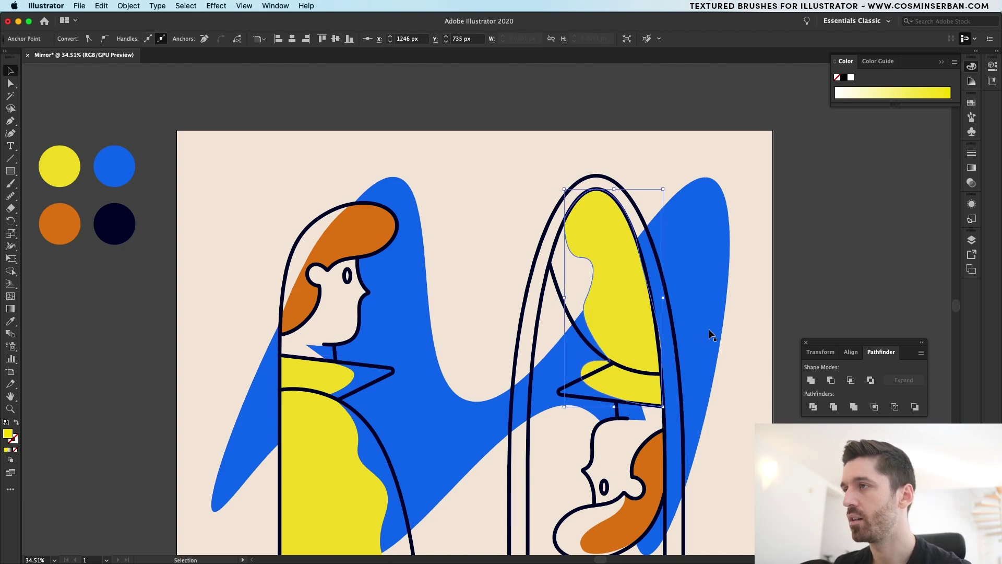
click(750, 324)
- Adjust the anchor and handle on the yellow reflection fill's outer edge so it follows the mirror frame's inner line
scroll(750, 324, down, 5)
drag(722, 471, 575, 484)
scroll(473, 472, up, 4)
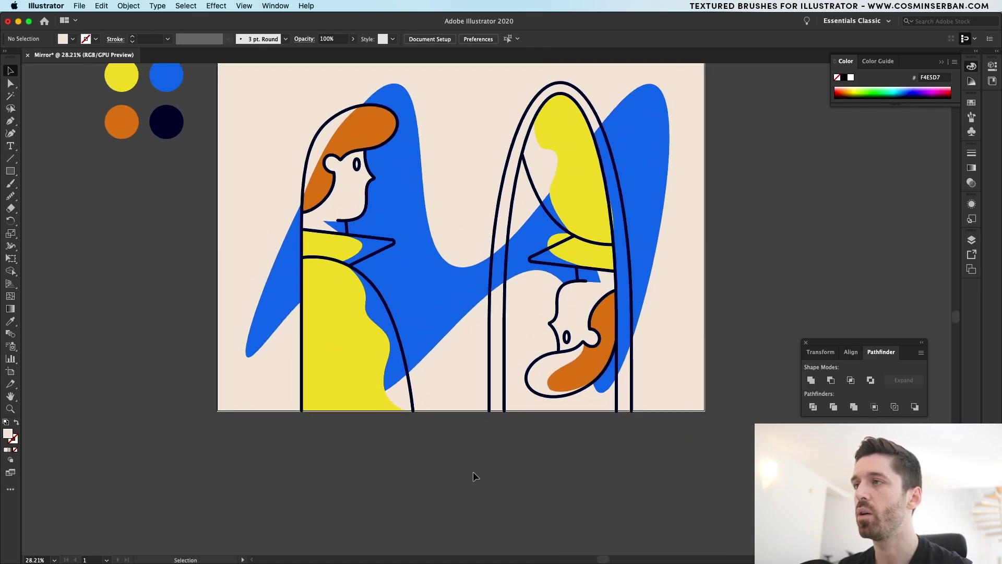
key(a)
scroll(611, 230, up, 10)
drag(590, 323, 584, 324)
click(600, 481)
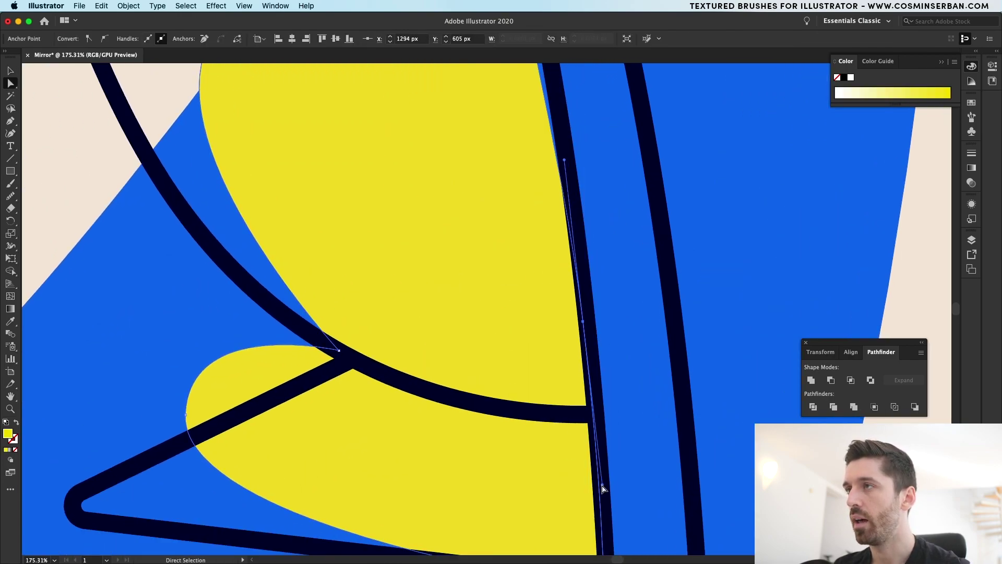
scroll(609, 331, down, 12)
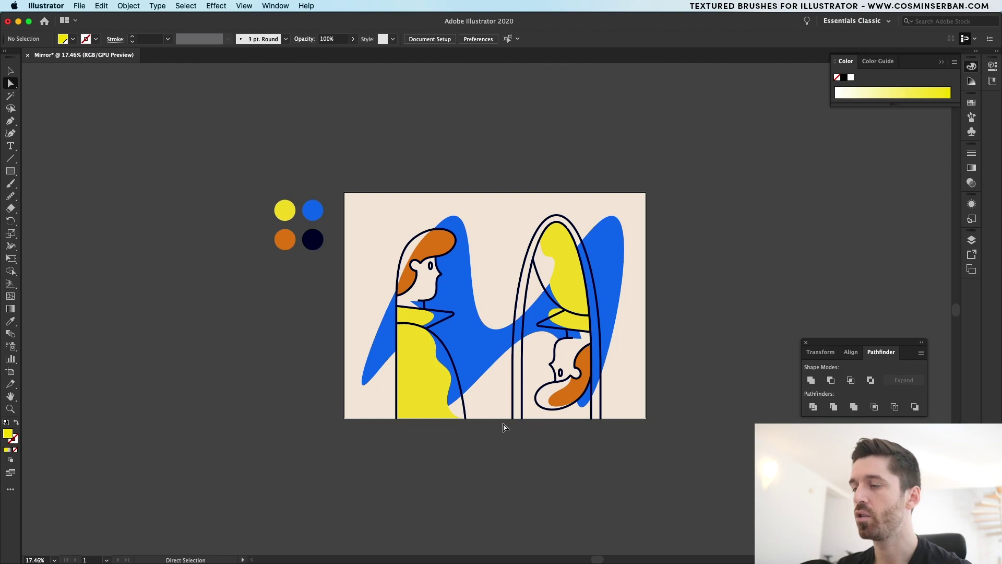
- Cover the blue inside the mirror frame with cream Pen tool shapes, using the background's fill
click(630, 413)
scroll(600, 427, up, 5)
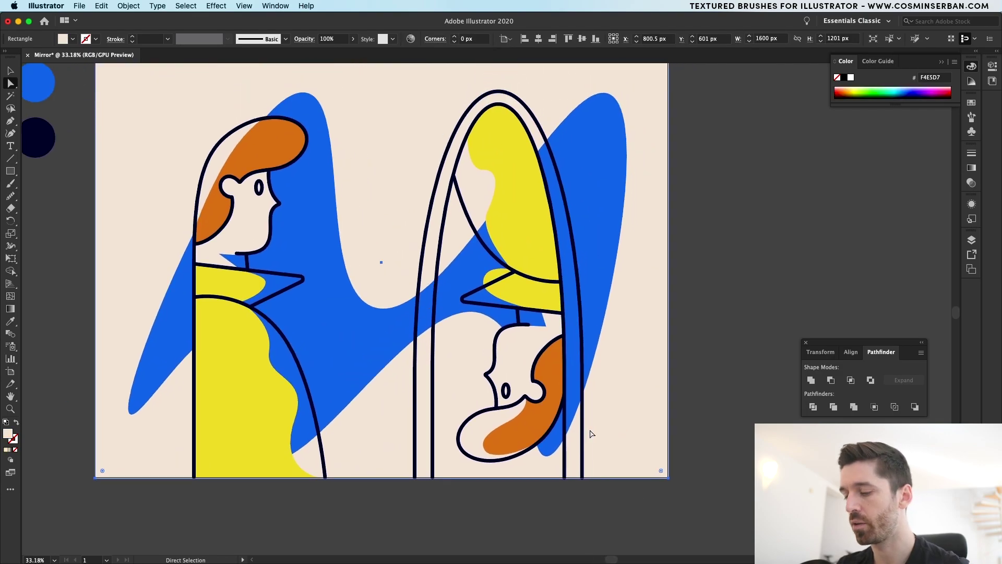
key(p)
click(425, 473)
click(431, 447)
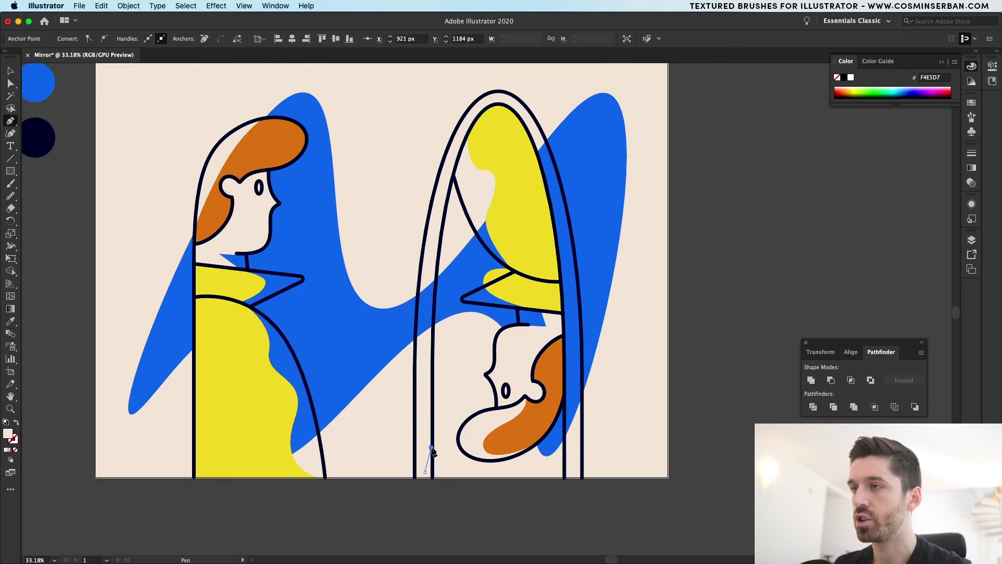
click(437, 272)
click(420, 277)
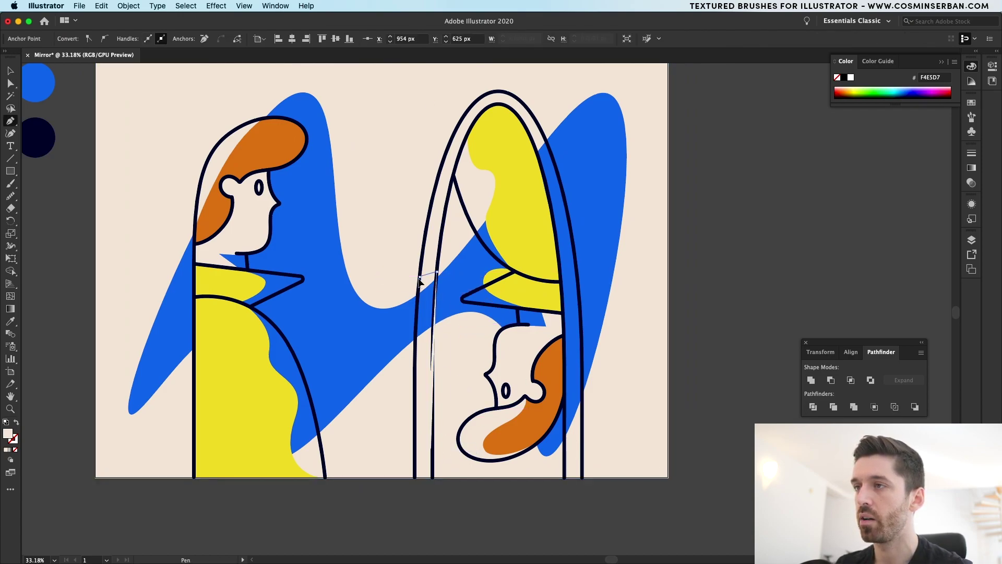
click(415, 350)
click(426, 471)
key(v)
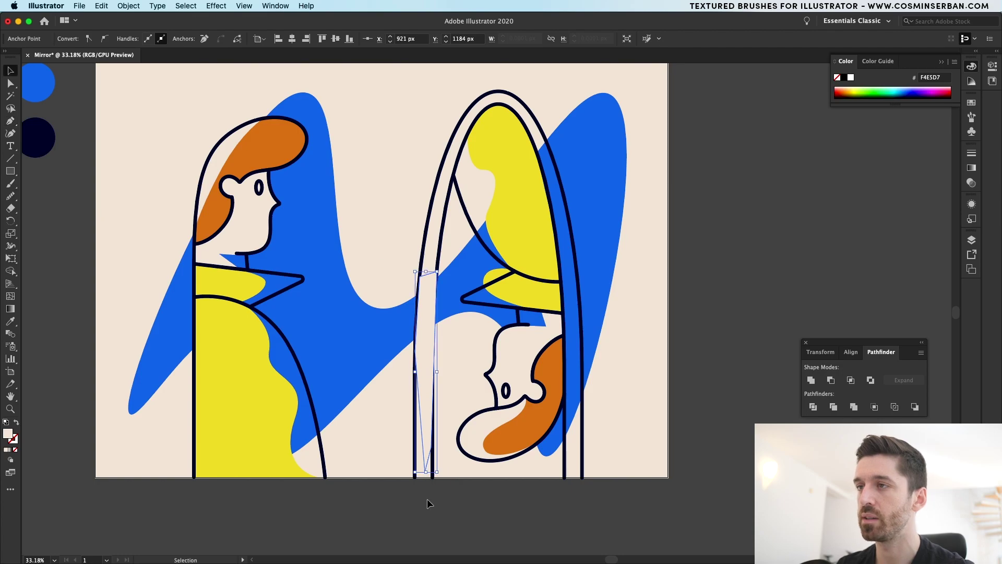
click(503, 515)
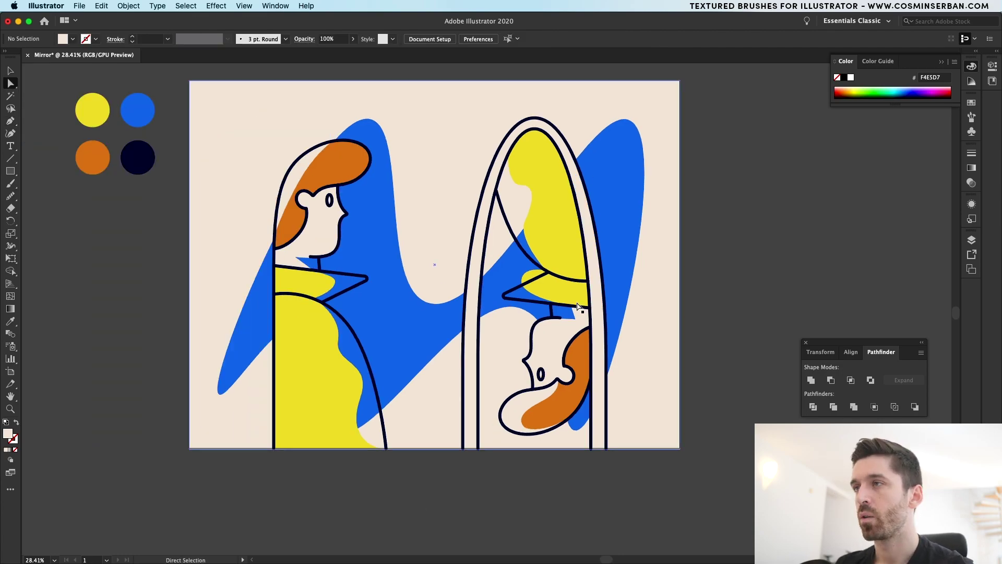
- Delete the anchors forming the upper, wavy part of the reflection's yellow coat fill
click(544, 238)
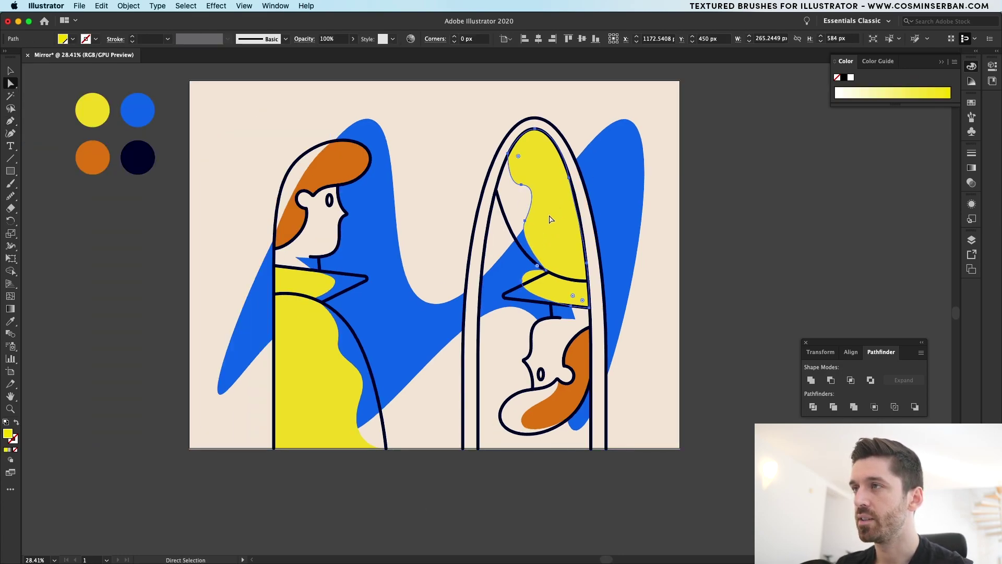
drag(511, 155, 524, 188)
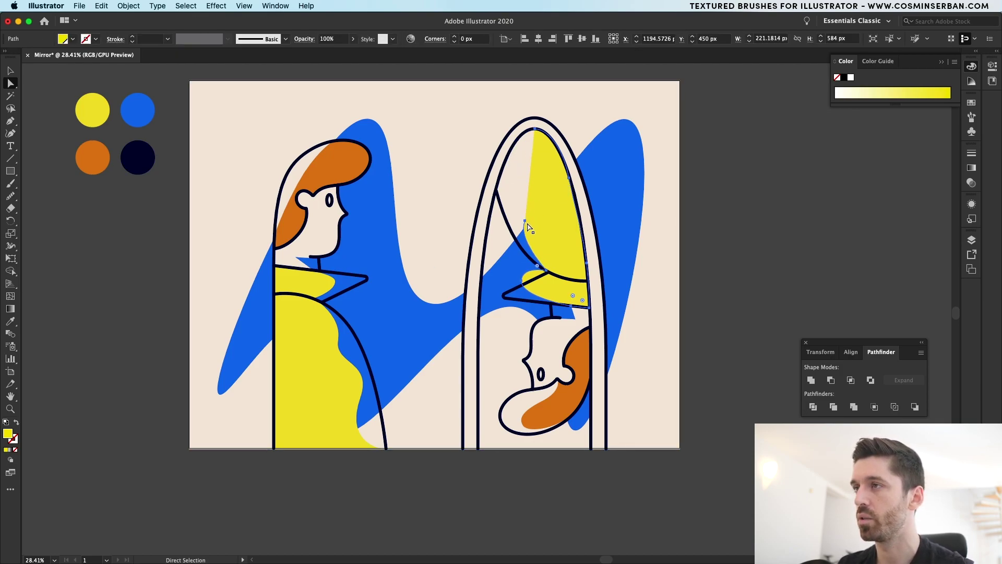
key(Delete)
- Redraw the upper part of the reflection's yellow coat fill with a smooth rounded end, closing it along the mirror's inner edge
key(p)
drag(518, 177, 526, 139)
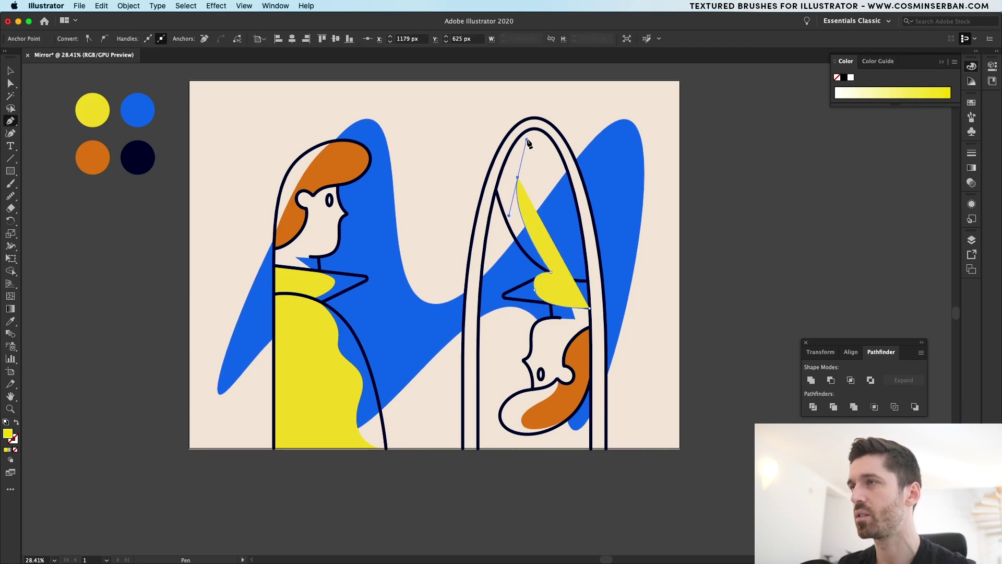
click(567, 171)
drag(584, 242, 589, 270)
click(589, 308)
key(v)
key(a)
click(754, 277)
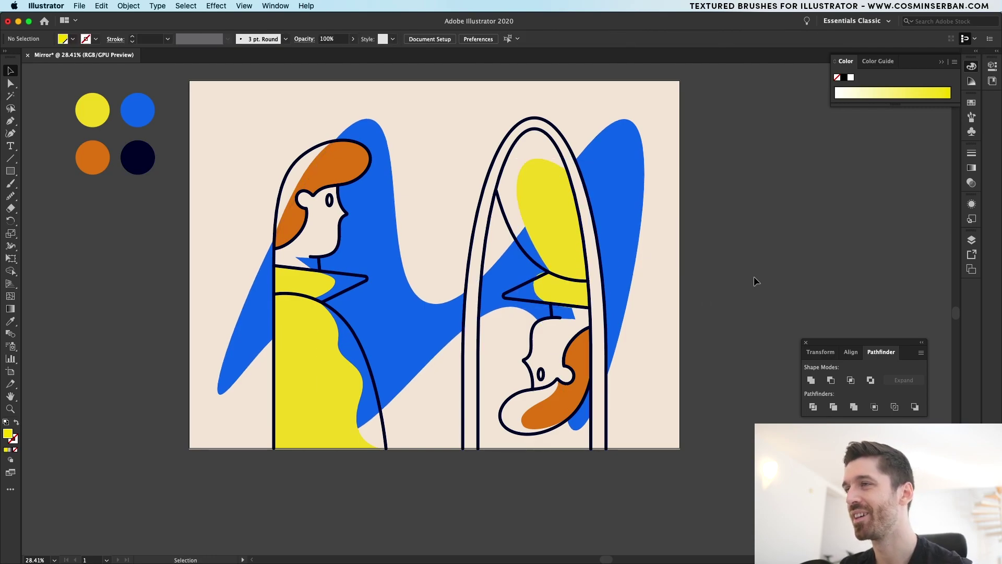
- Delete the four palette circles beside the artboard
scroll(89, 209, up, 1)
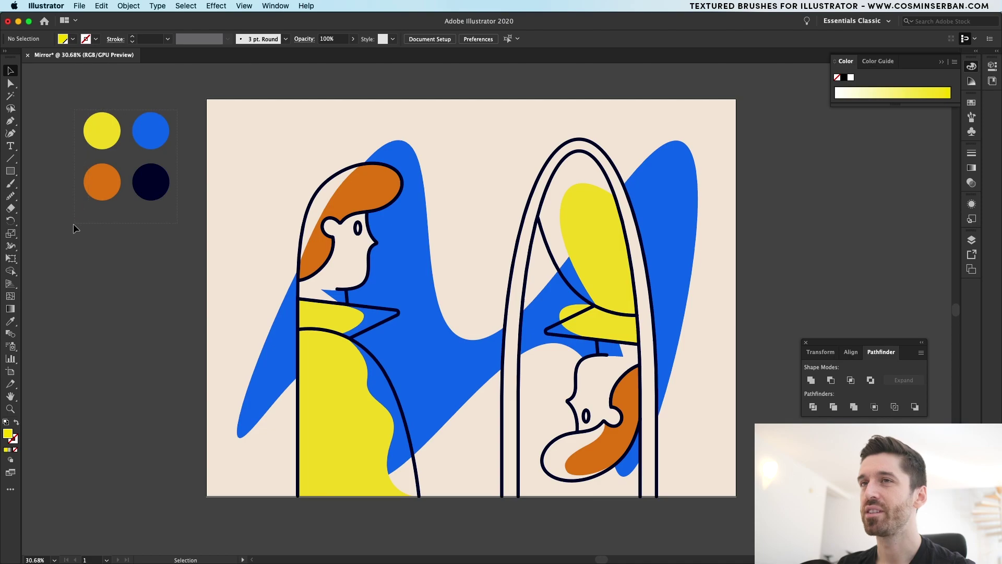
click(73, 223)
key(Delete)
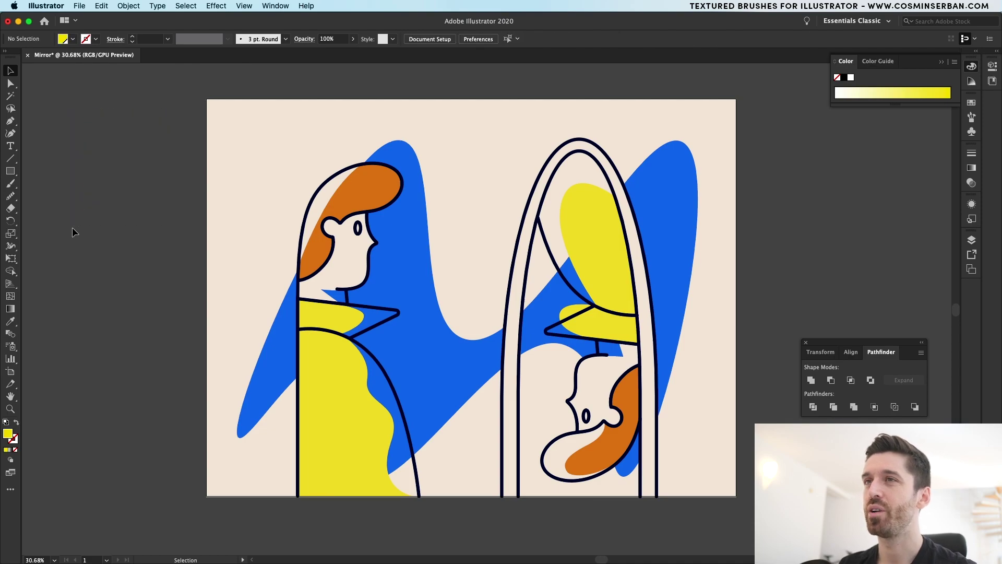
- Rename the artboard mirror-illust in Export for Screens and export it as a 1x PNG to the Exercise files folder
click(80, 7)
mouse_move(157, 185)
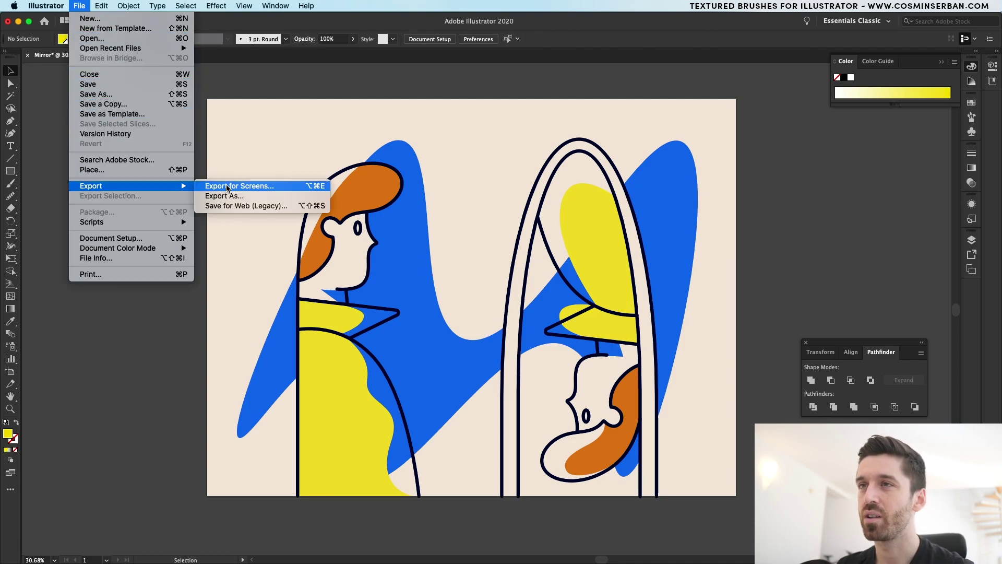
click(227, 187)
double_click(328, 230)
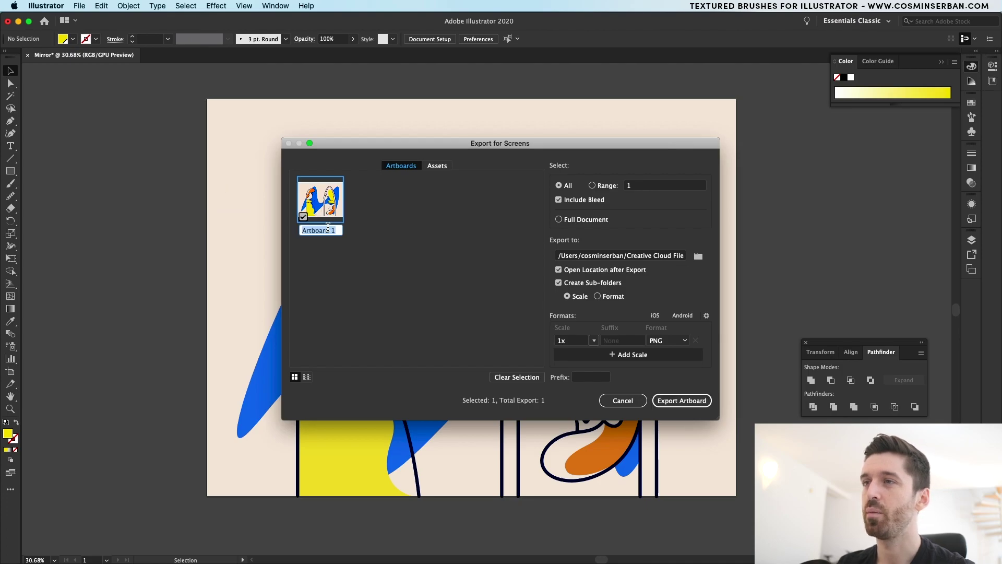
text(mirror-illus)
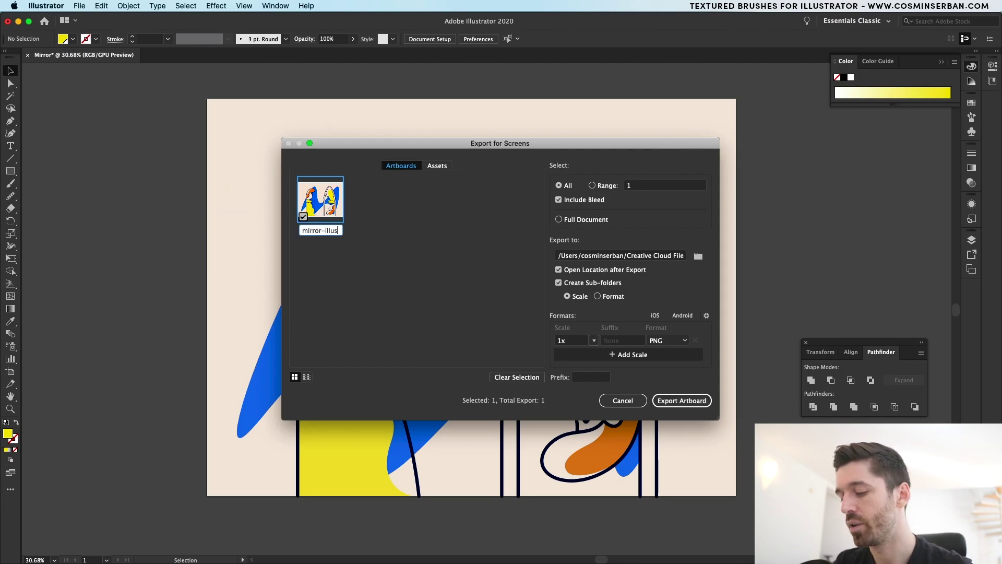
text(t)
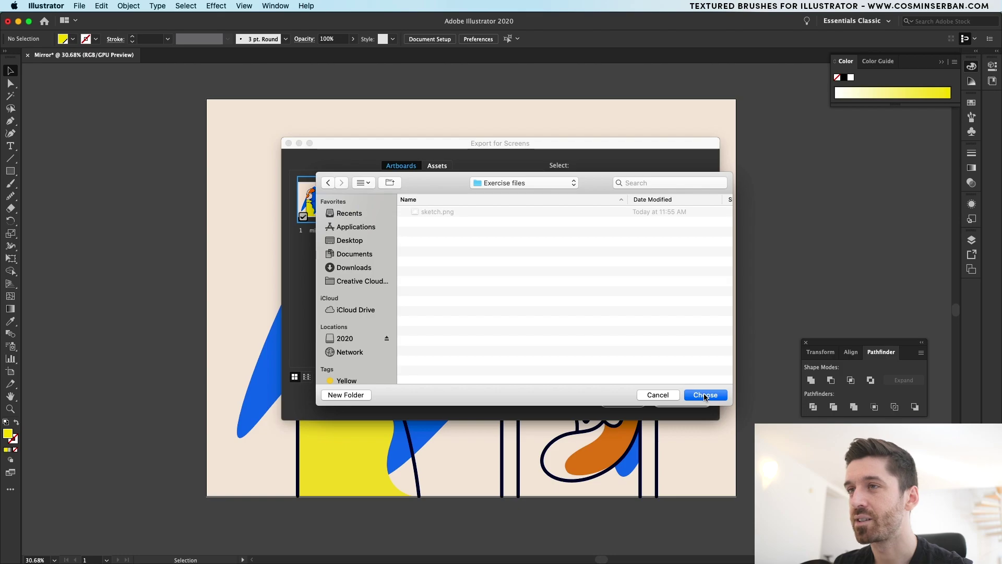
click(705, 395)
click(682, 400)
- Preview the exported Mirror.png in Finder with Quick Look, and close the preview
click(148, 239)
key(space)
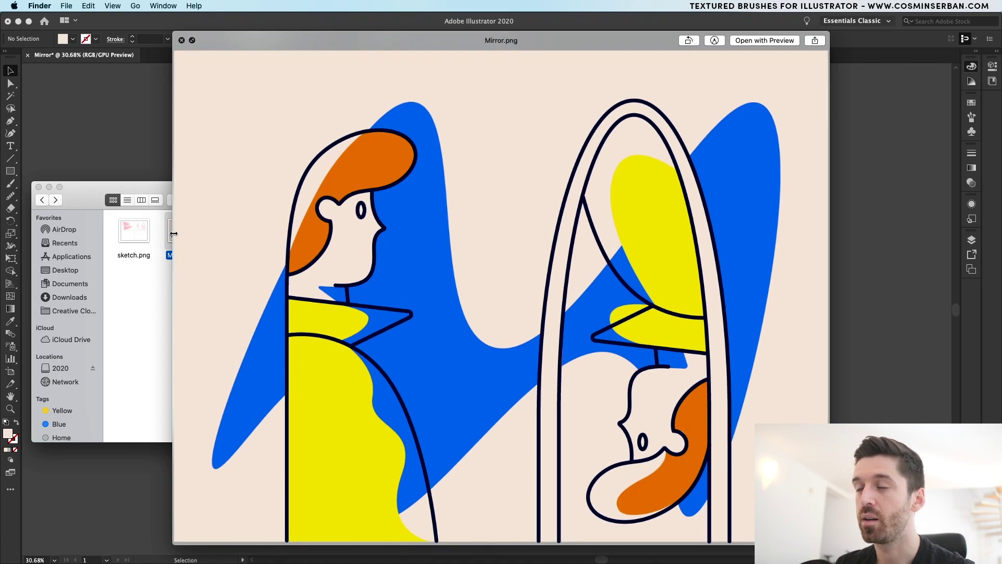
key(space)
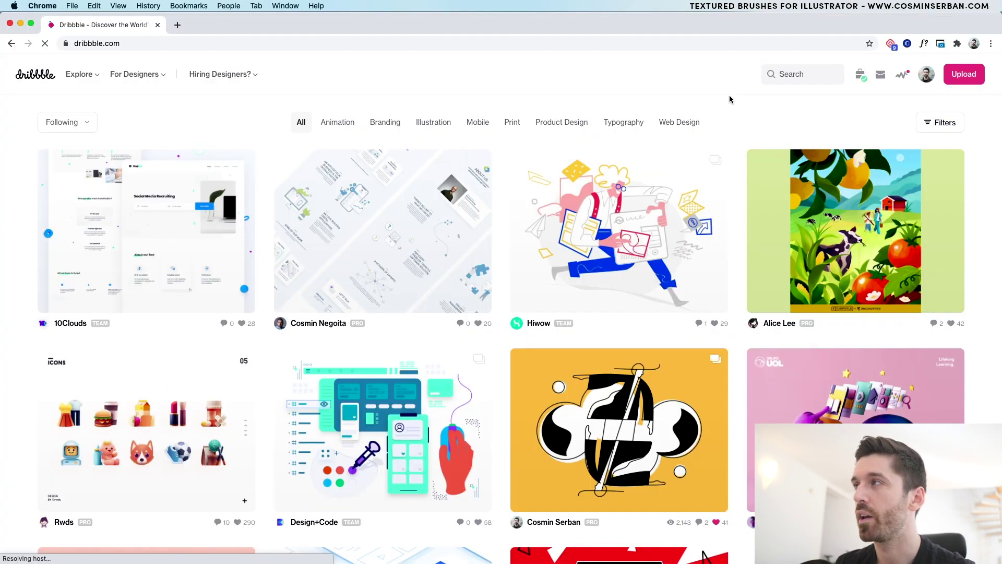
- Start a new shot on Dribbble in Chrome and upload mirror.png from the Exercise files folder
click(964, 73)
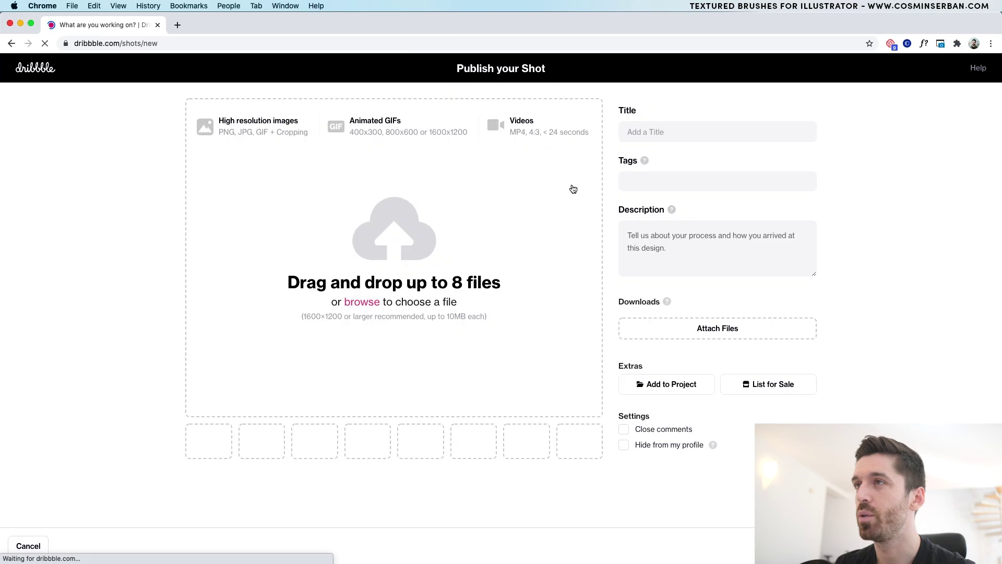
key(super+Tab)
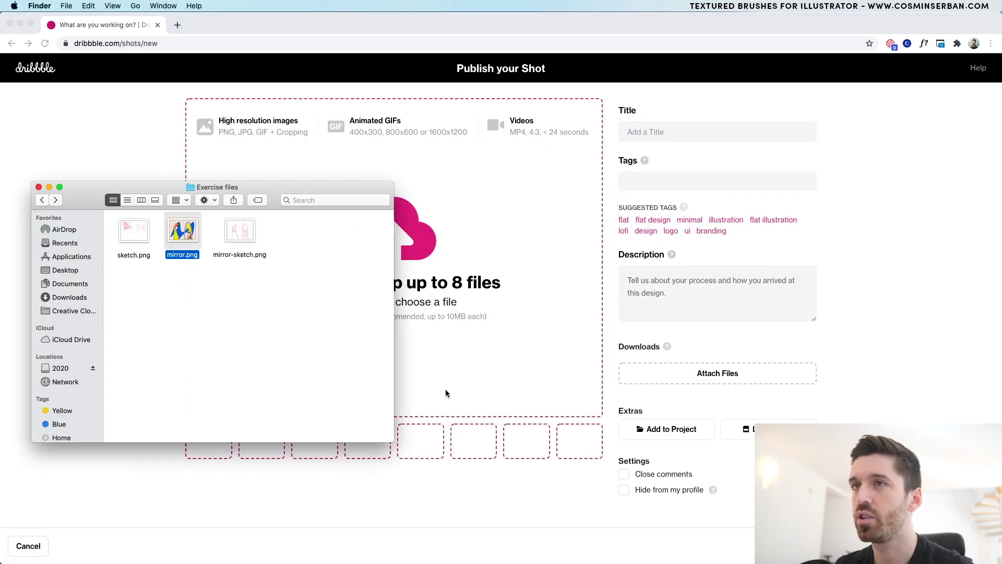
click(238, 238)
drag(182, 231, 466, 246)
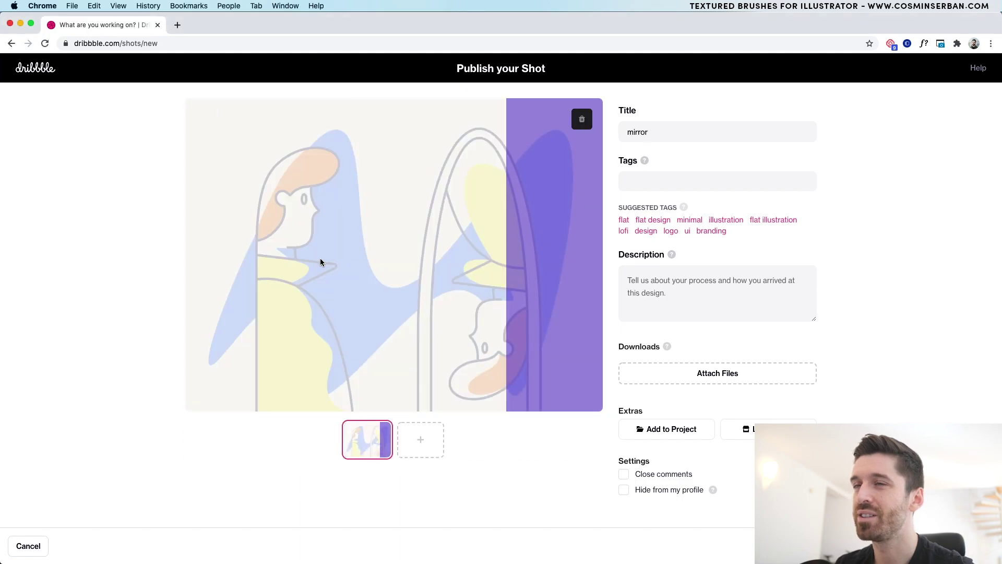
- Add mirror-sketch.png from Finder as the shot's second image, and show the coloured mirror illustration again
key(super+Tab)
click(240, 235)
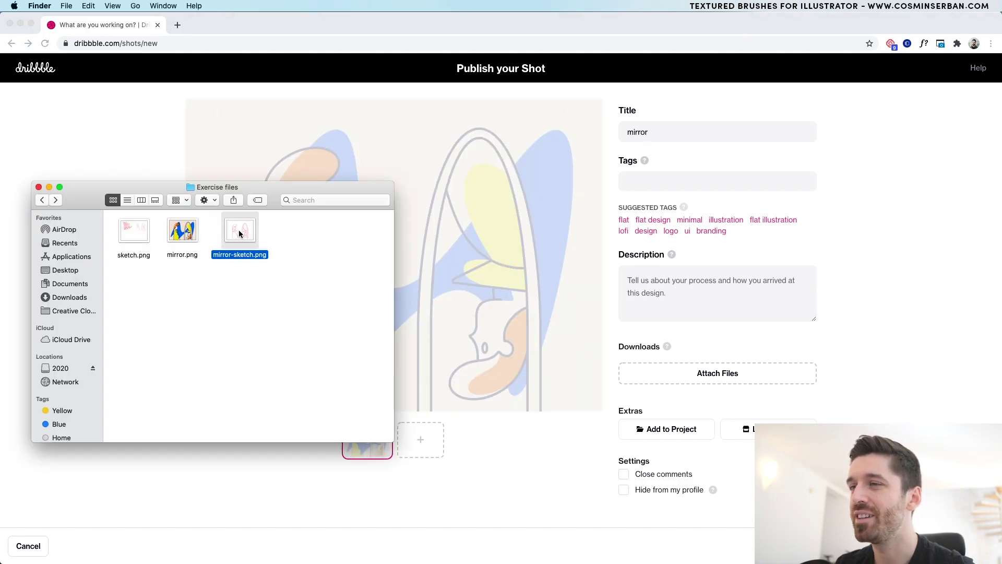
drag(239, 233, 459, 268)
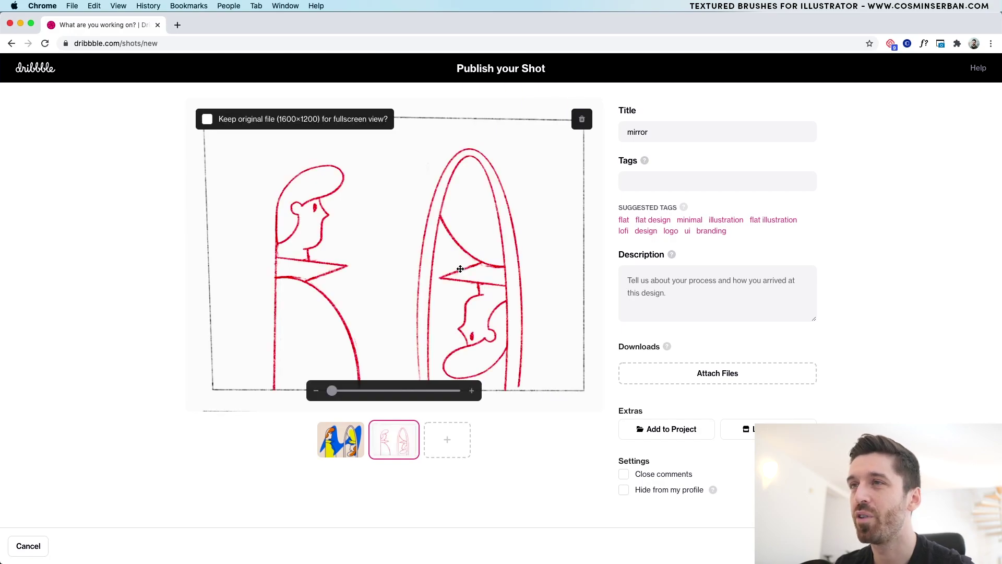
click(335, 449)
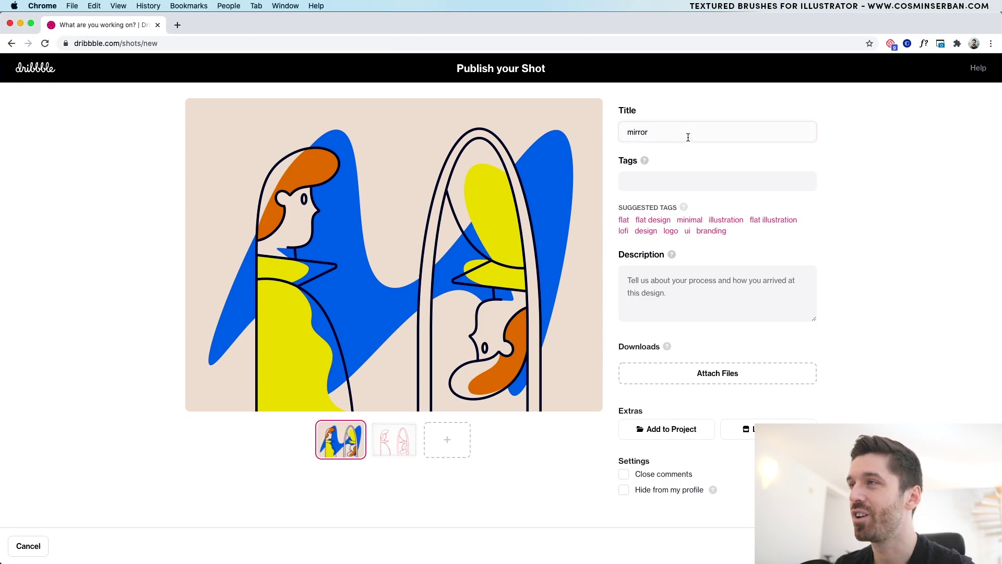
- Title the shot "Mirror: Flat Design Illustration" and add the tags flat and flatdesign
click(711, 180)
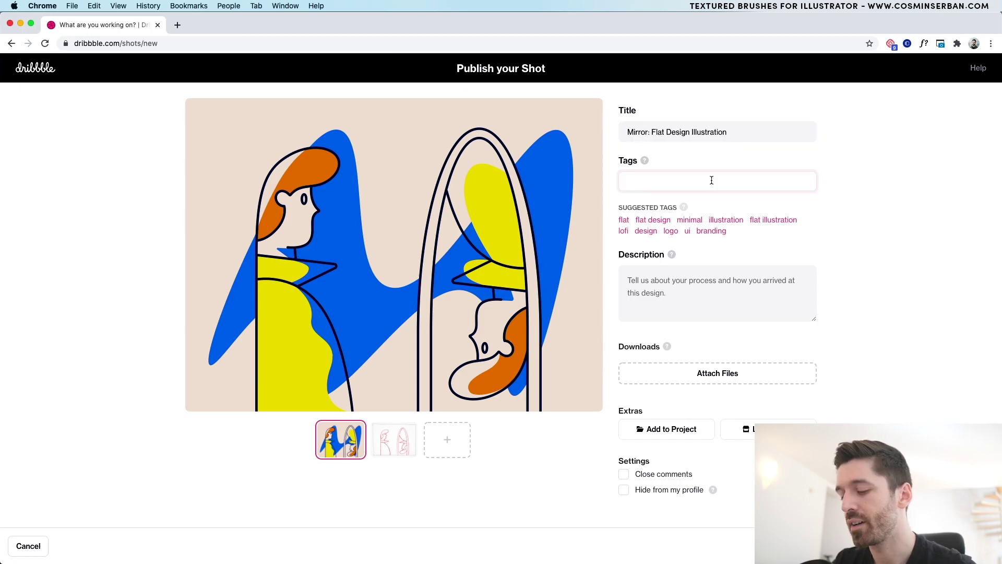
text(flat)
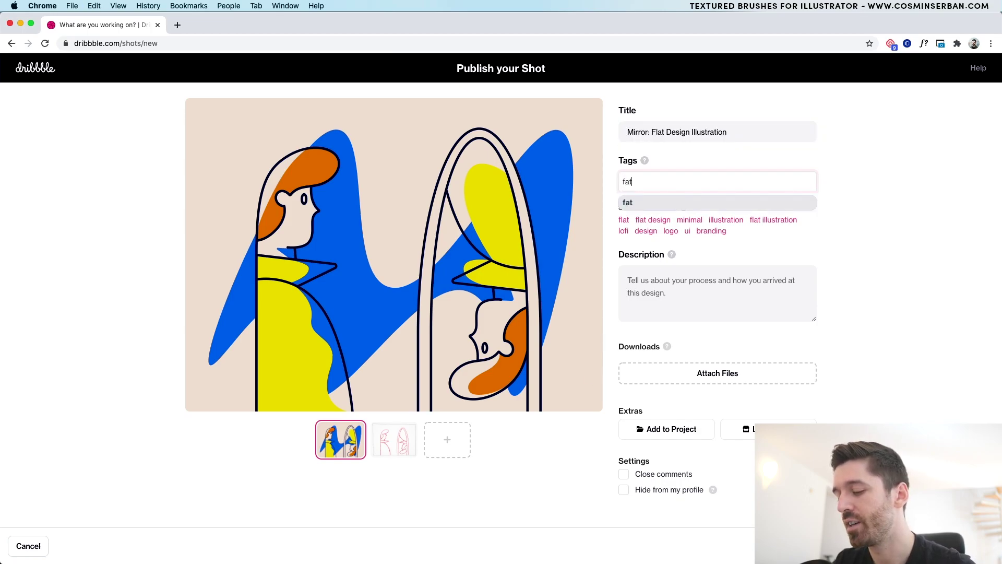
key(Return)
text(flat)
key(Return)
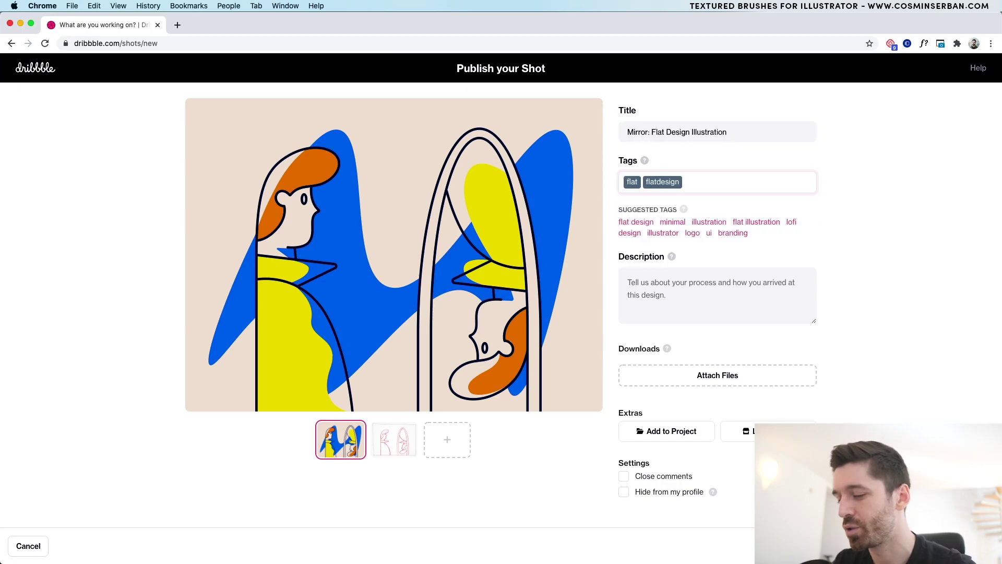